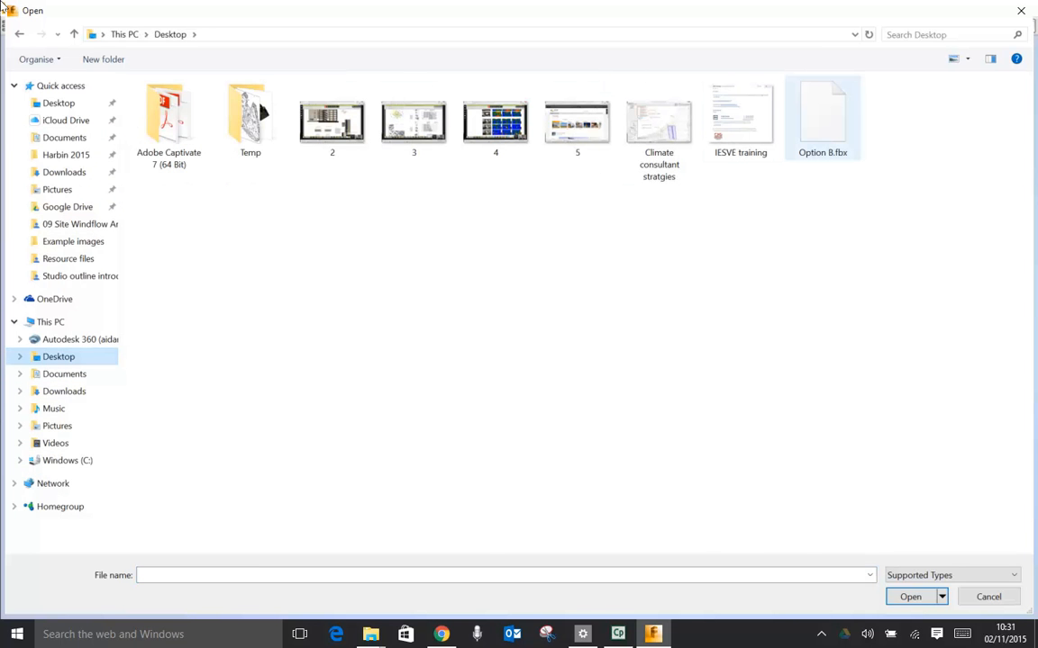
Open Option B.fbx from the Desktop and set the model's X orientation angle to 90 degrees
{"action": "left_click", "coordinate": [824, 113]}
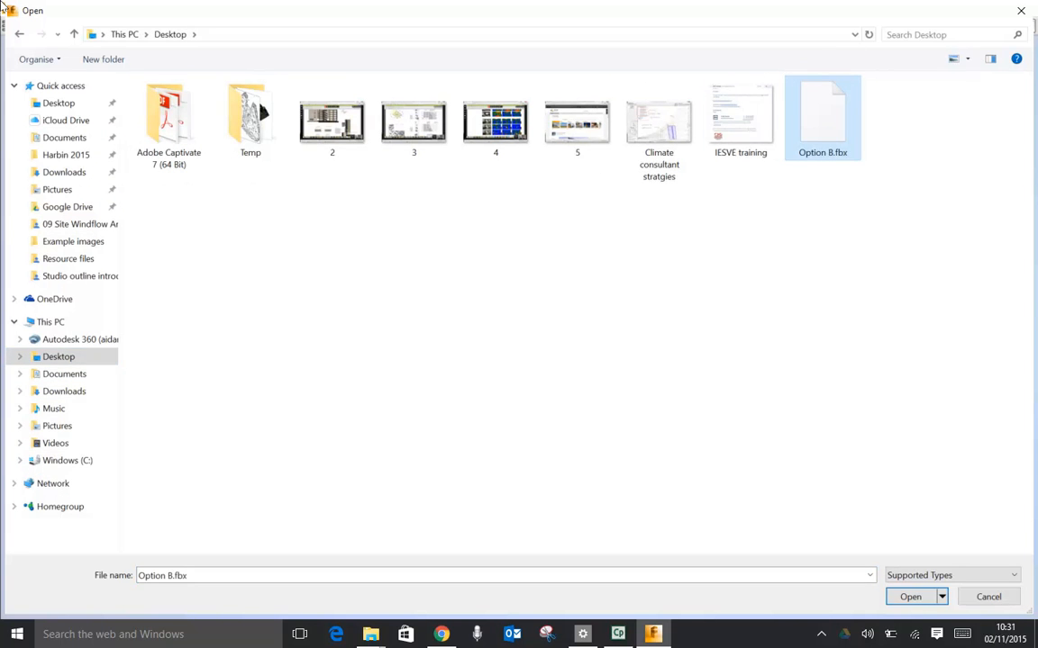
{"action": "key", "text": "Return"}
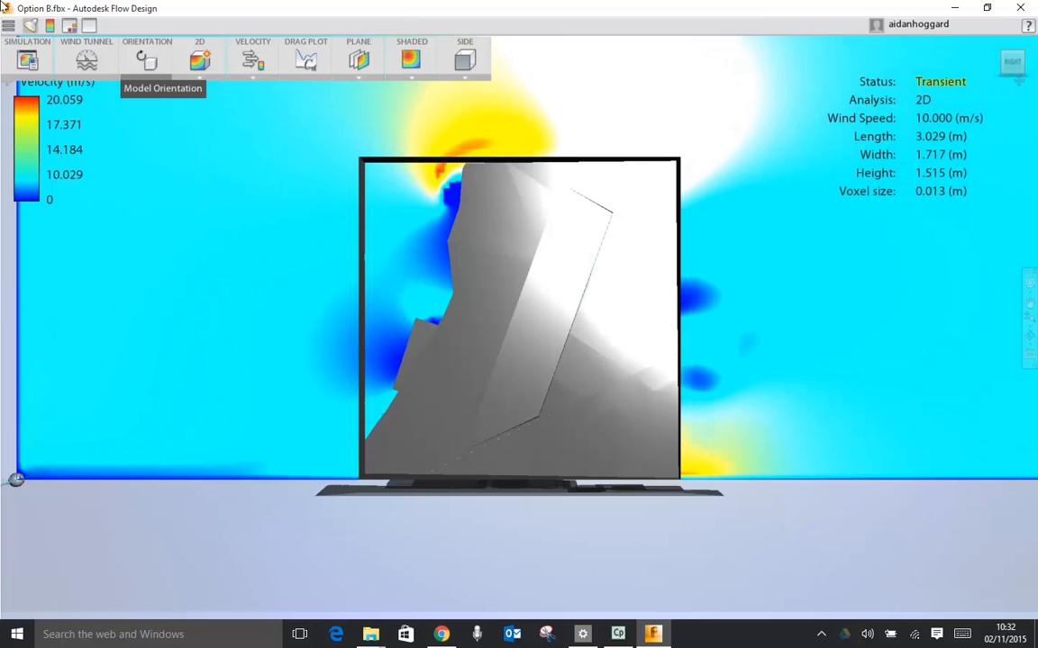
{"action": "left_click", "coordinate": [147, 59]}
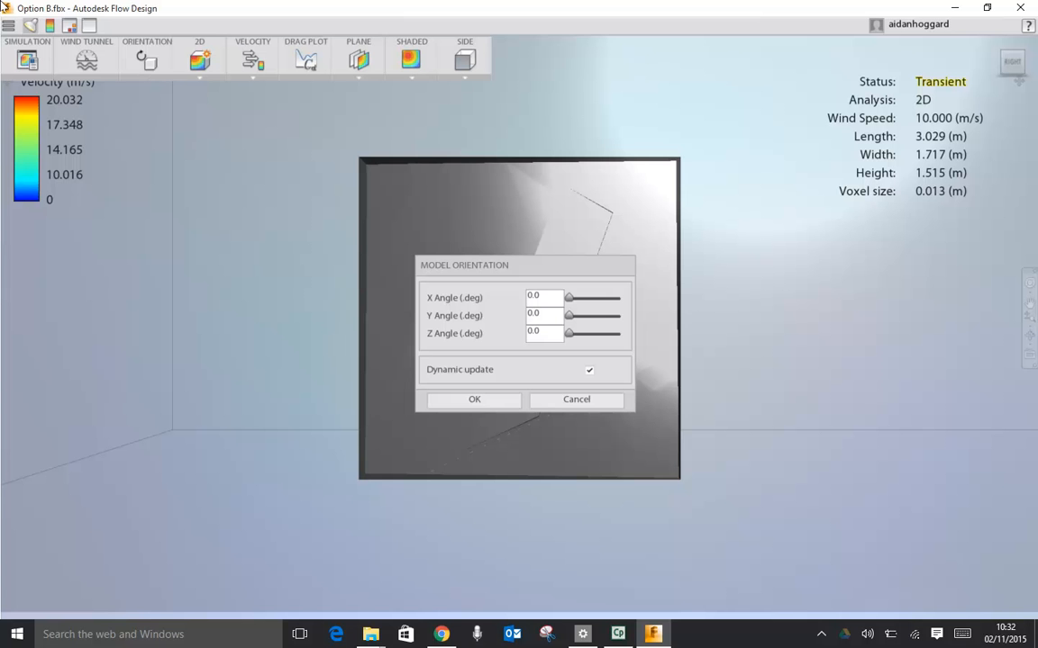
{"action": "double_click", "coordinate": [534, 297]}
{"action": "type", "text": "90"}
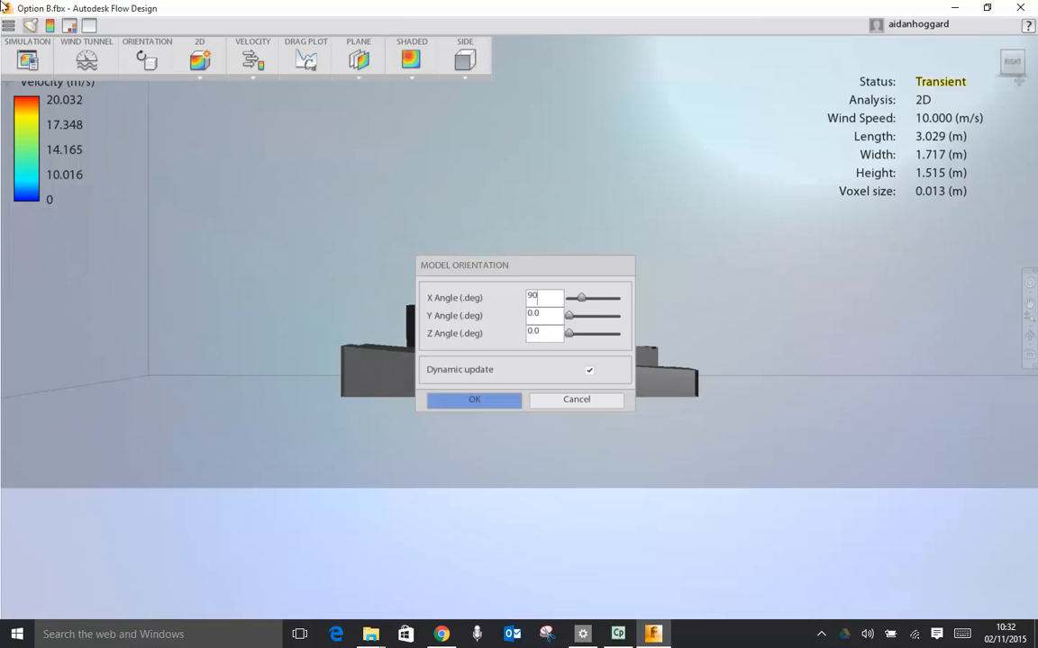
{"action": "key", "text": "Return"}
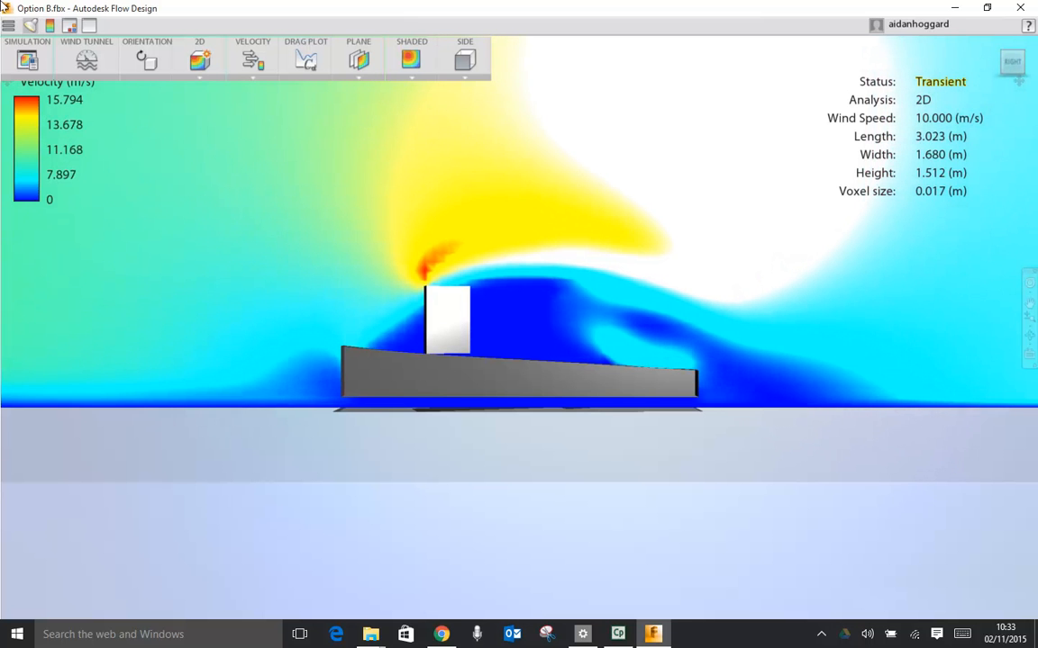
Try rotating the model about its Y axis, and return the Y angle to 0
{"action": "left_click", "coordinate": [146, 59]}
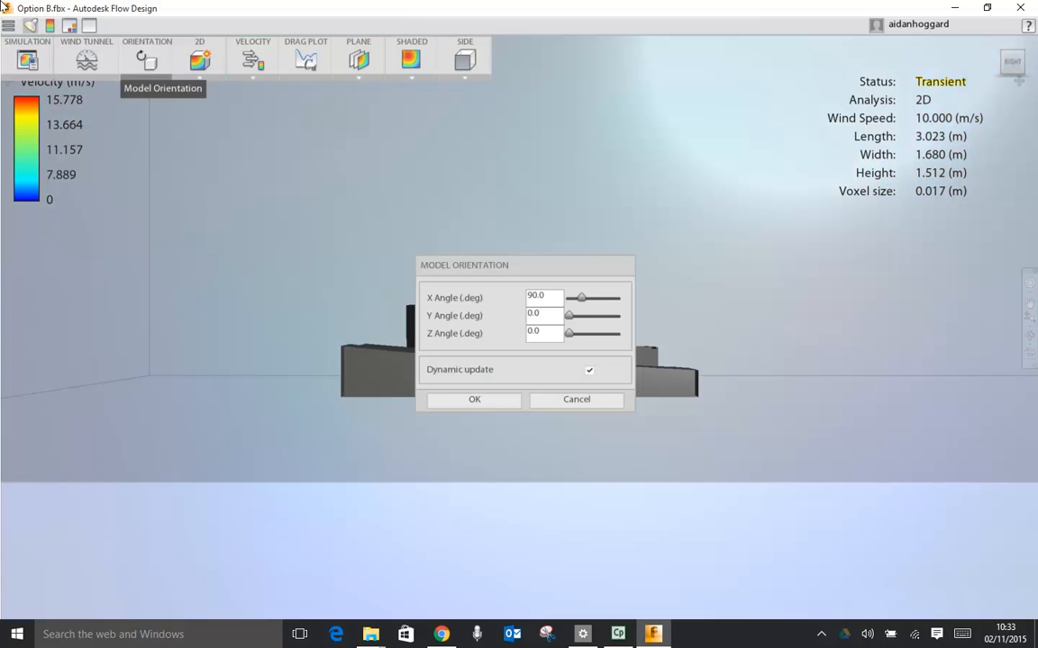
{"action": "mouse_move", "coordinate": [569, 315]}
{"action": "left_mouse_down"}
{"action": "mouse_move", "coordinate": [597, 316]}
{"action": "mouse_move", "coordinate": [586, 315]}
{"action": "left_mouse_up"}
{"action": "left_click_drag", "start_coordinate": [524, 264], "coordinate": [705, 424]}
{"action": "mouse_move", "coordinate": [766, 474]}
{"action": "left_mouse_down"}
{"action": "mouse_move", "coordinate": [782, 474]}
{"action": "mouse_move", "coordinate": [749, 474]}
{"action": "left_mouse_up"}
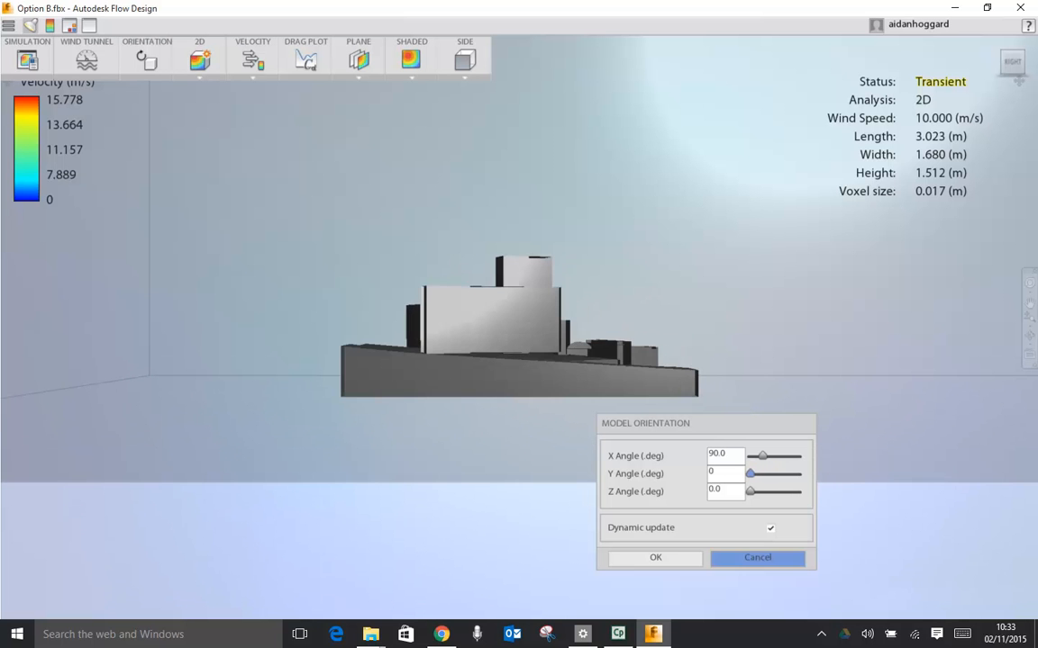
{"action": "key", "text": "Return"}
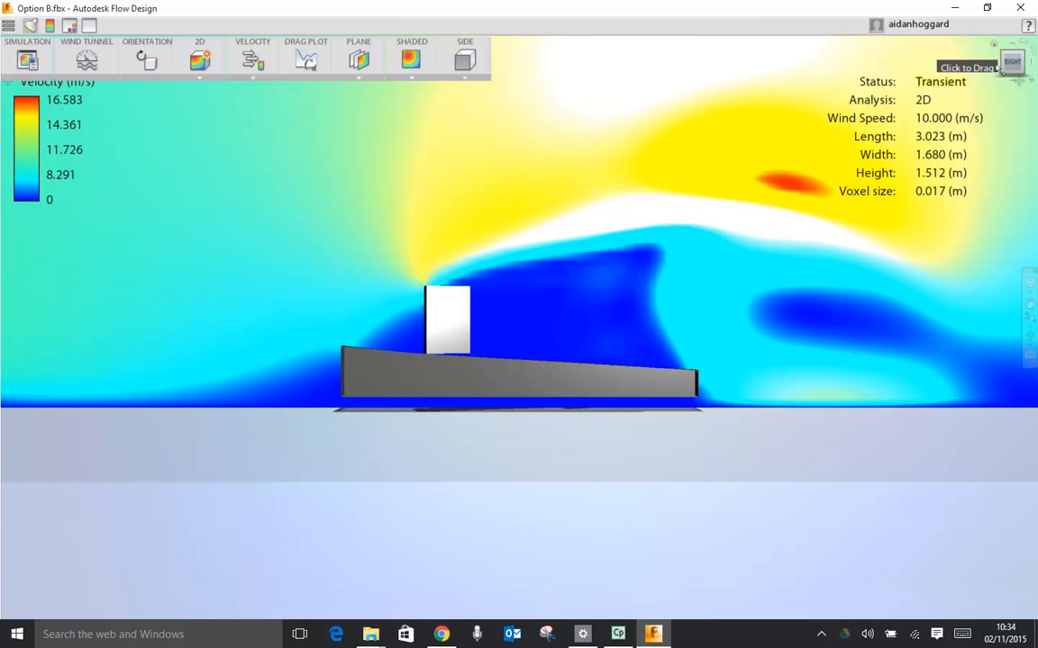
Examine the 2D wind velocity plane around the site model from the side, from above and from oblique angles
{"action": "mouse_move", "coordinate": [1001, 56]}
{"action": "left_mouse_down"}
{"action": "mouse_move", "coordinate": [1013, 101]}
{"action": "mouse_move", "coordinate": [1003, 99]}
{"action": "left_mouse_up"}
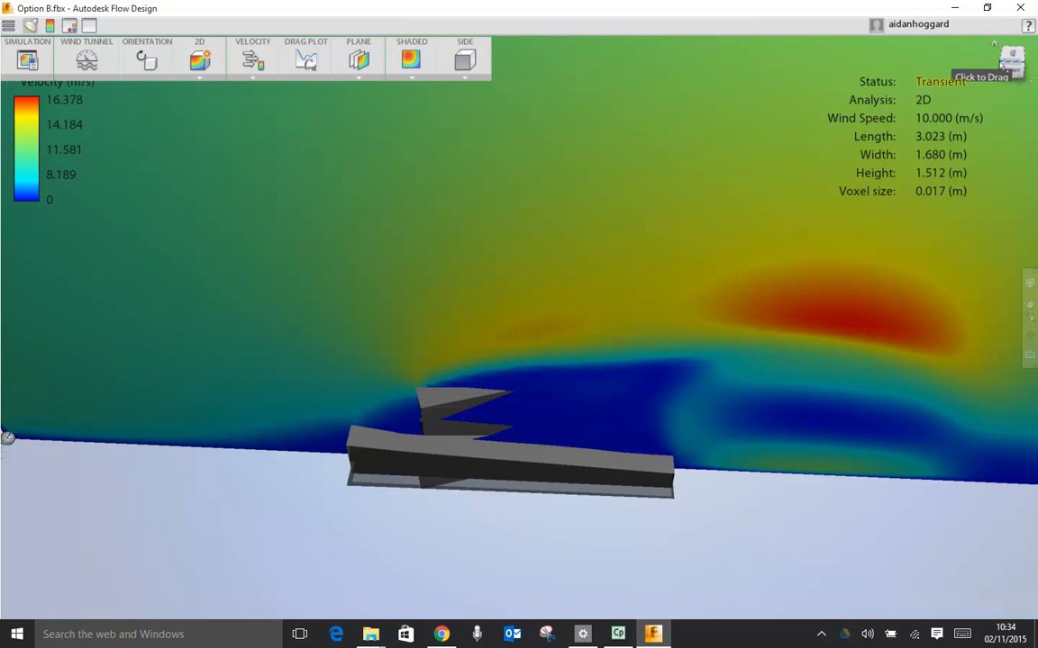
{"action": "left_click_drag", "start_coordinate": [1002, 64], "coordinate": [955, 76]}
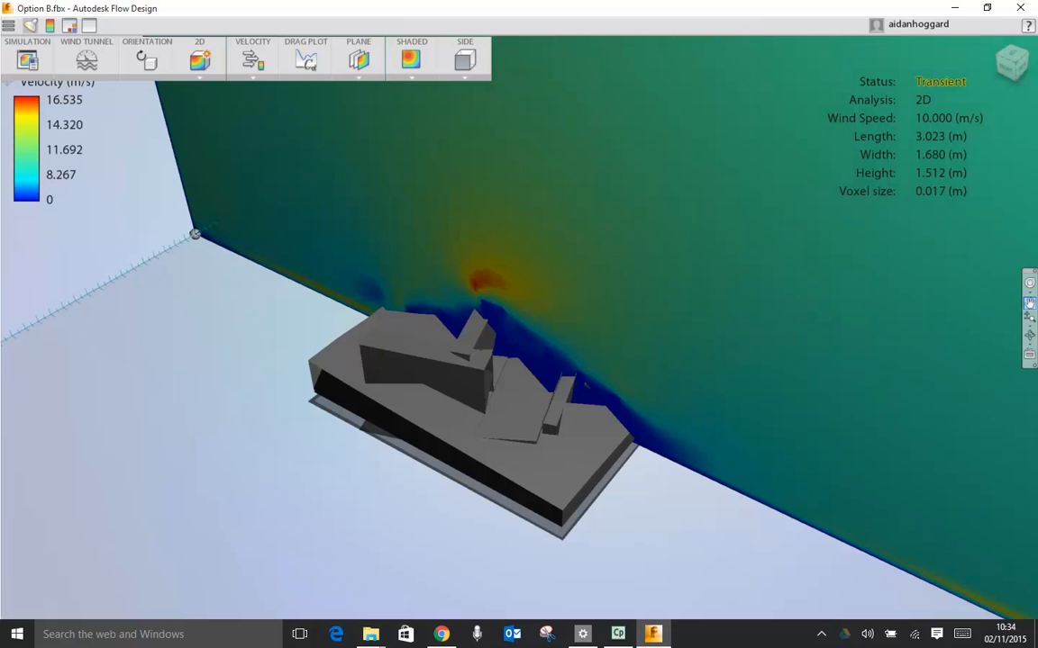
{"action": "left_click_drag", "start_coordinate": [664, 433], "coordinate": [706, 327]}
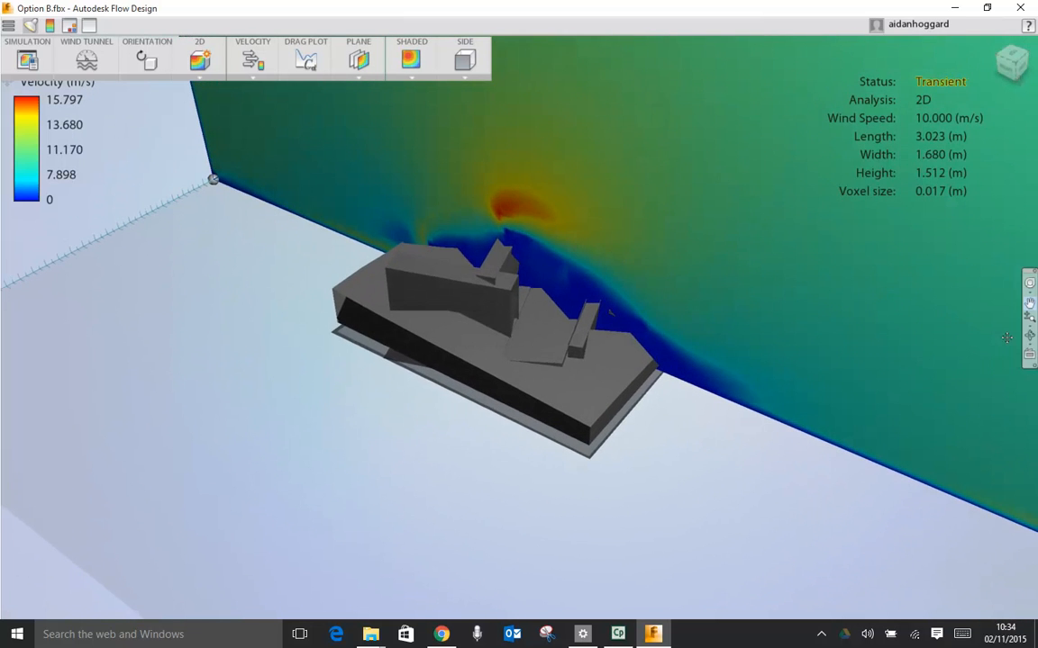
{"action": "left_click", "coordinate": [1030, 335]}
{"action": "mouse_move", "coordinate": [852, 382]}
{"action": "left_mouse_down"}
{"action": "mouse_move", "coordinate": [840, 377]}
{"action": "mouse_move", "coordinate": [829, 321]}
{"action": "mouse_move", "coordinate": [665, 336]}
{"action": "mouse_move", "coordinate": [736, 364]}
{"action": "mouse_move", "coordinate": [782, 349]}
{"action": "mouse_move", "coordinate": [842, 368]}
{"action": "left_mouse_up"}
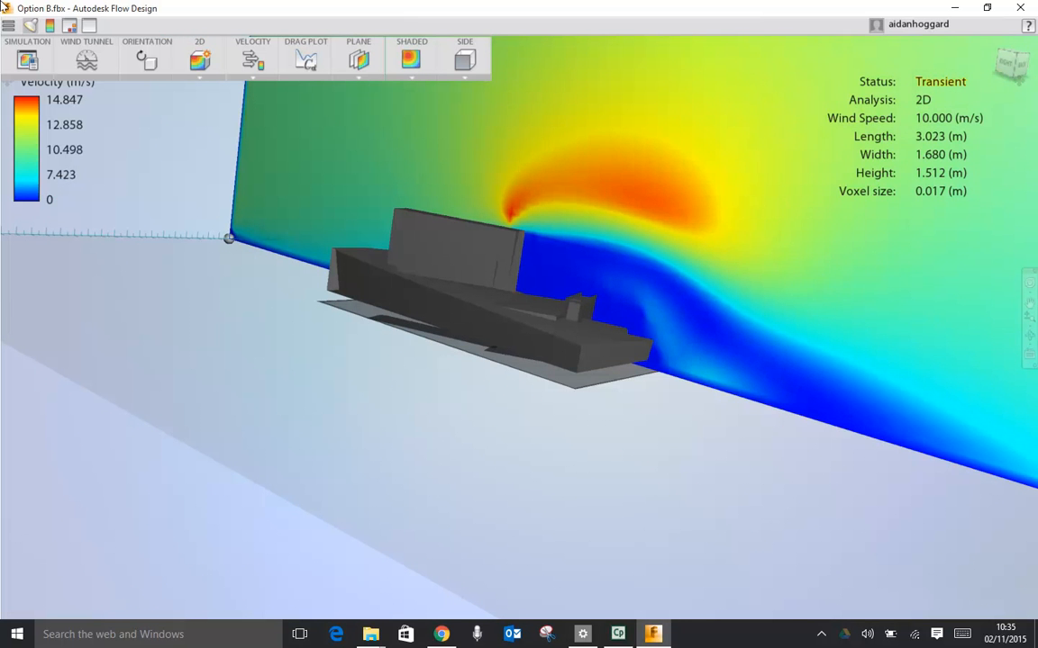
{"action": "middle_click_drag", "start_coordinate": [518, 360], "coordinate": [576, 360]}
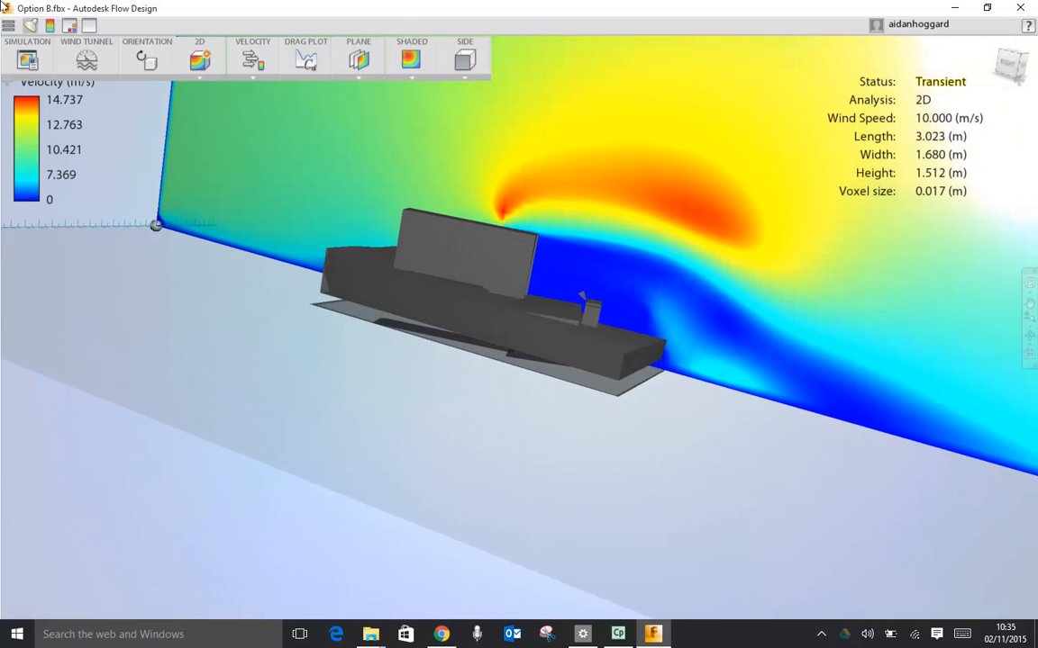
{"action": "mouse_move", "coordinate": [519, 360]}
{"action": "middle_mouse_down"}
{"action": "mouse_move", "coordinate": [519, 432]}
{"action": "mouse_move", "coordinate": [581, 544]}
{"action": "mouse_move", "coordinate": [518, 437]}
{"action": "middle_mouse_up"}
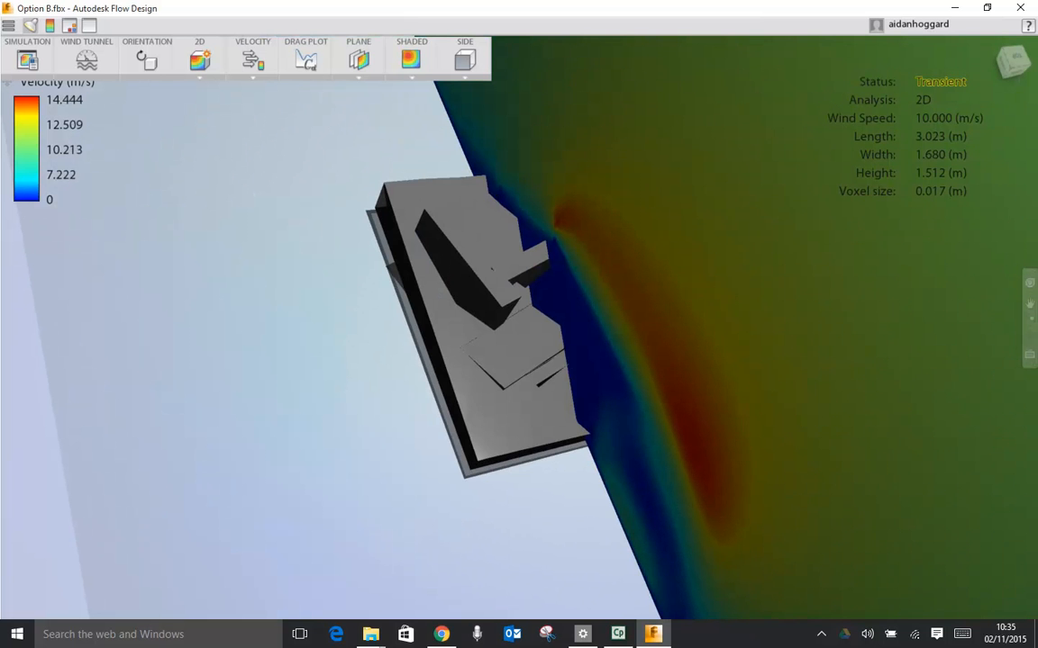
{"action": "left_click", "coordinate": [1011, 67]}
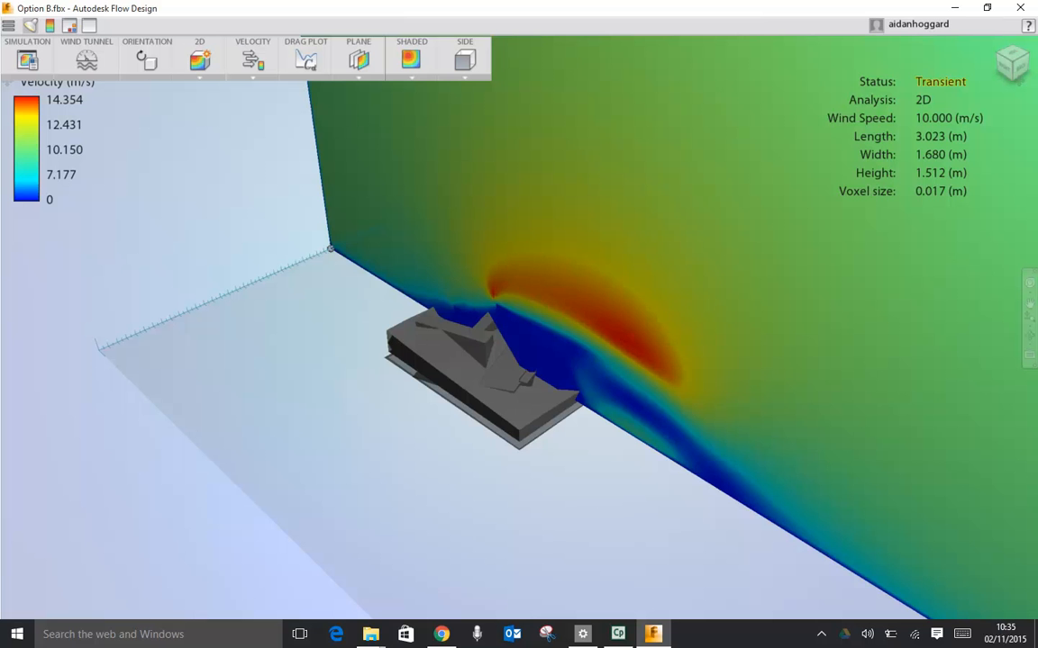
{"action": "left_click", "coordinate": [1007, 60]}
{"action": "left_click_drag", "start_coordinate": [1007, 59], "coordinate": [1025, 74]}
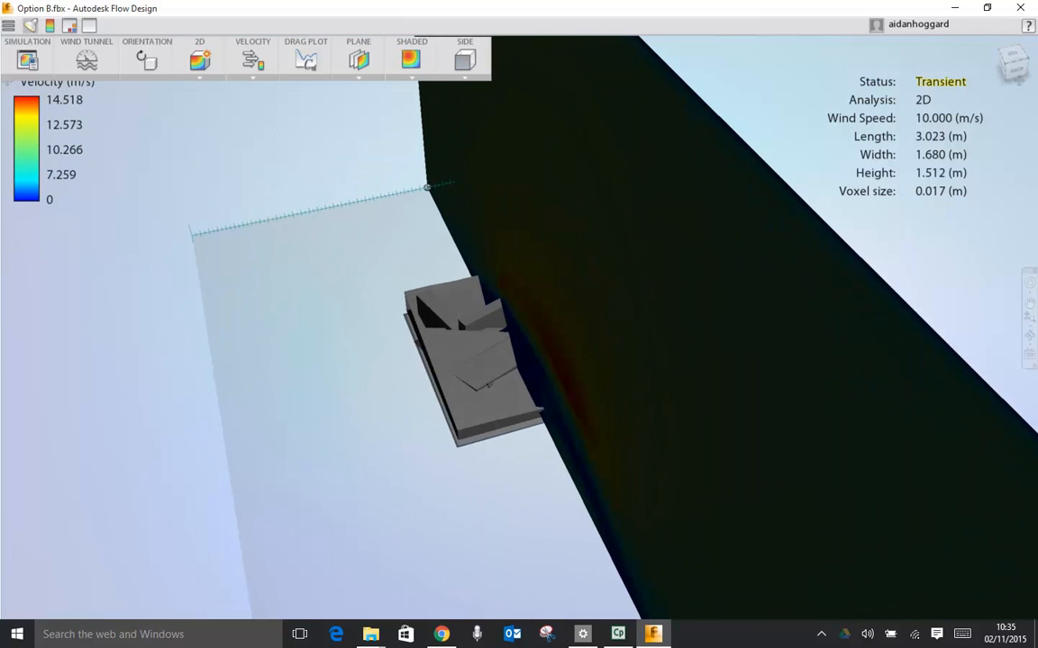
{"action": "left_click_drag", "start_coordinate": [1005, 67], "coordinate": [981, 62]}
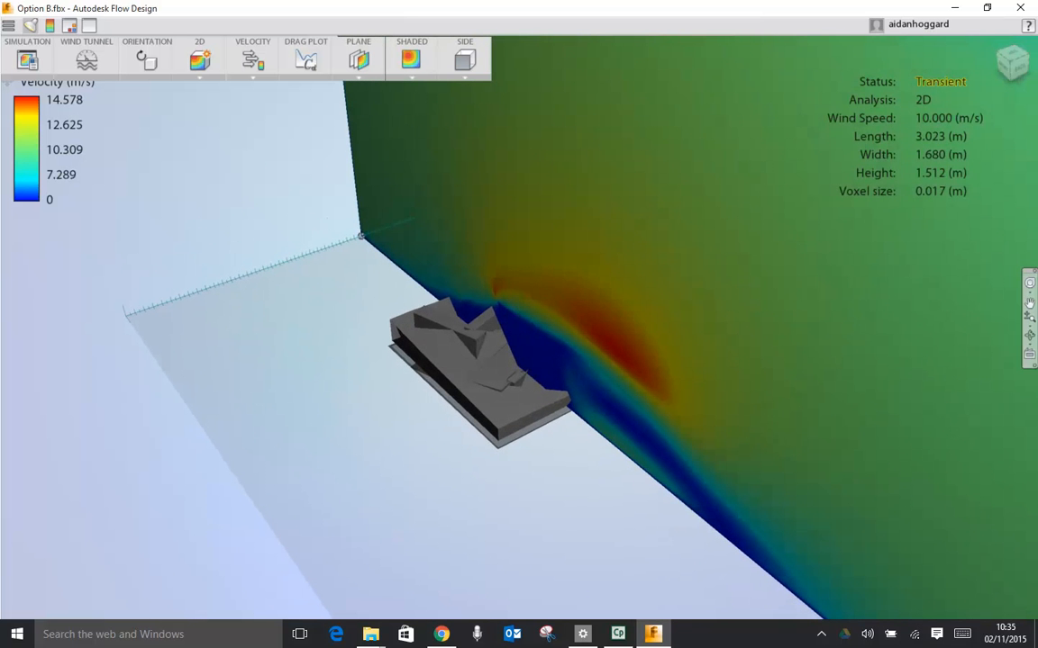
{"action": "left_click", "coordinate": [1028, 334]}
{"action": "left_click_drag", "start_coordinate": [791, 349], "coordinate": [725, 332]}
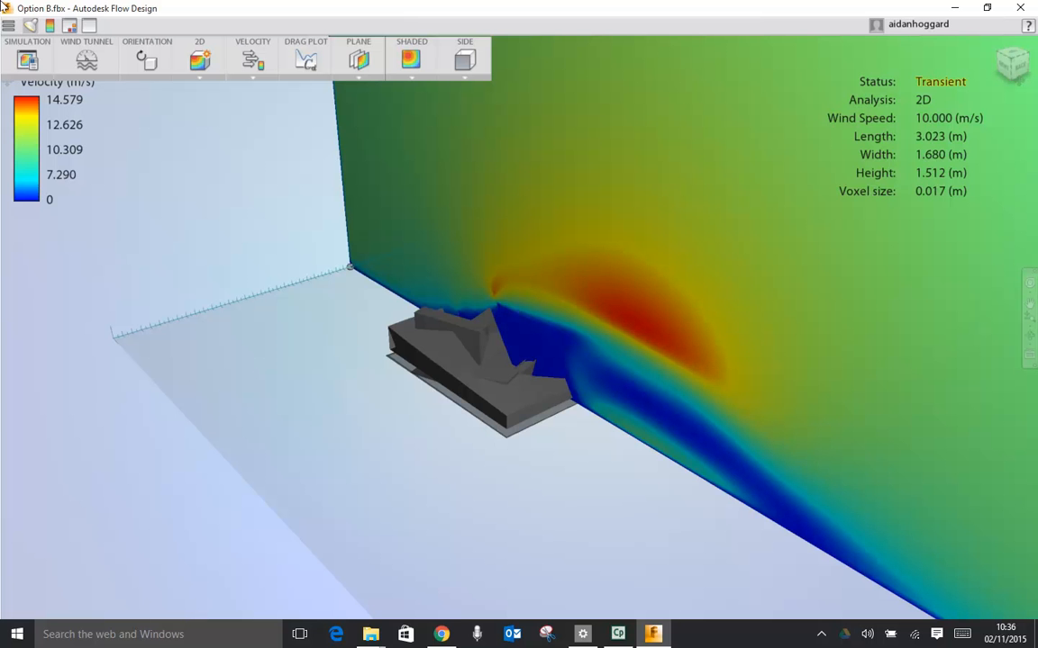
Save an image of the current velocity view to the Desktop with the file name 1
{"action": "left_click", "coordinate": [9, 25]}
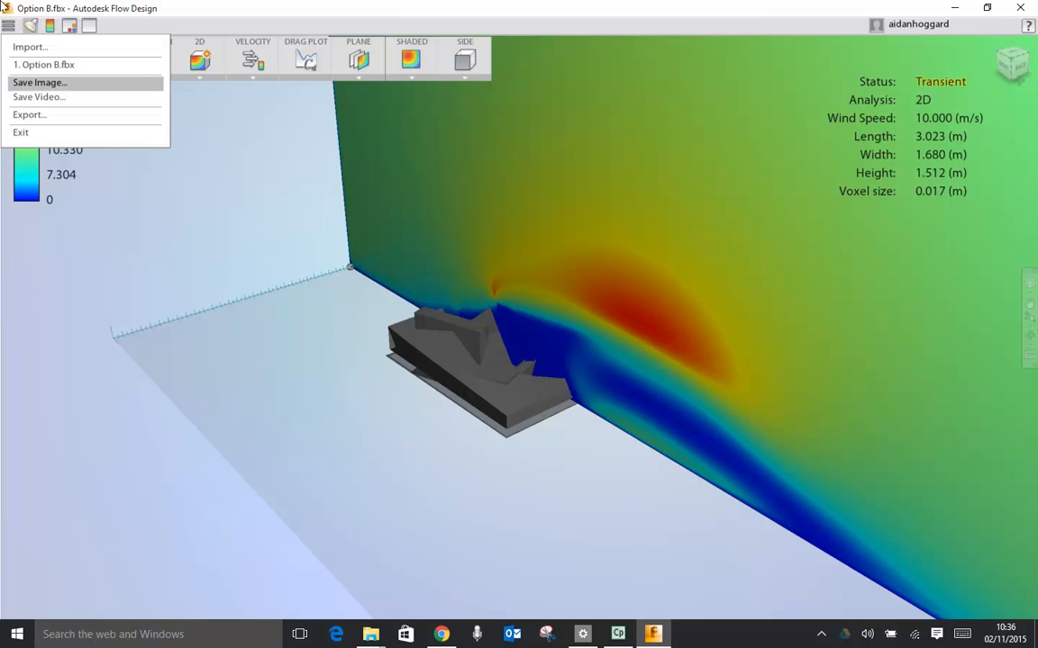
{"action": "key", "text": "Down"}
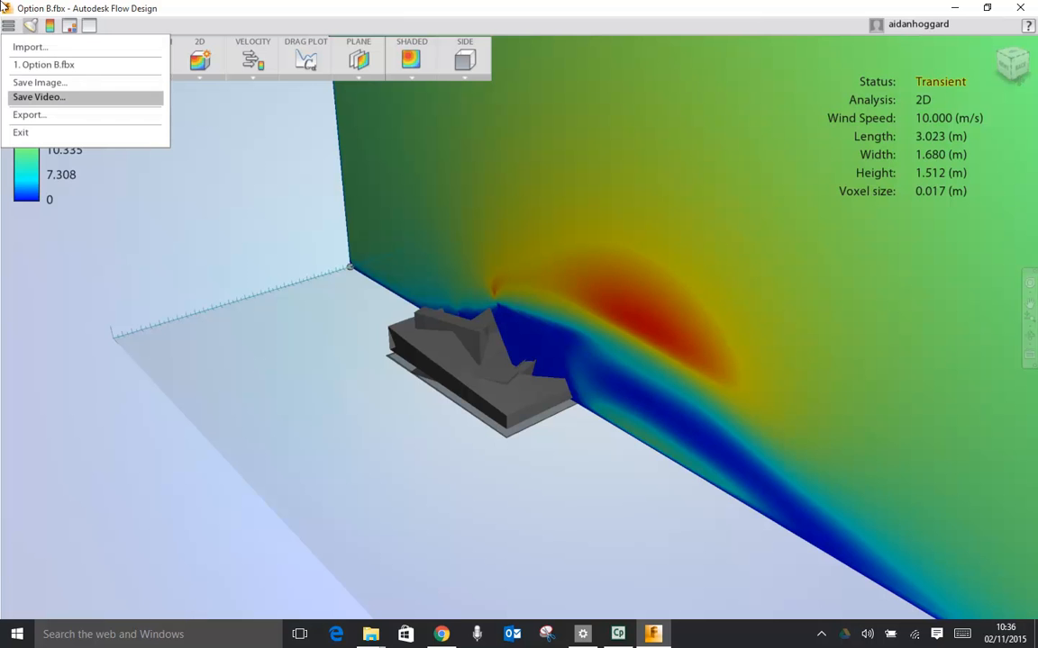
{"action": "key", "text": "Up"}
{"action": "key", "text": "Return"}
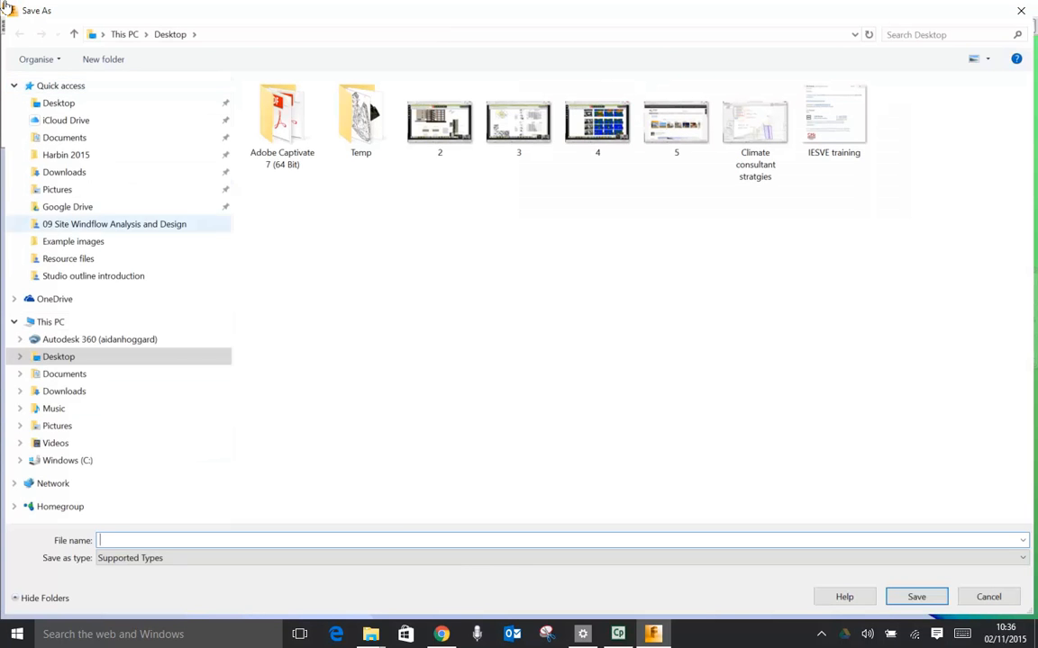
{"action": "left_click", "coordinate": [50, 359]}
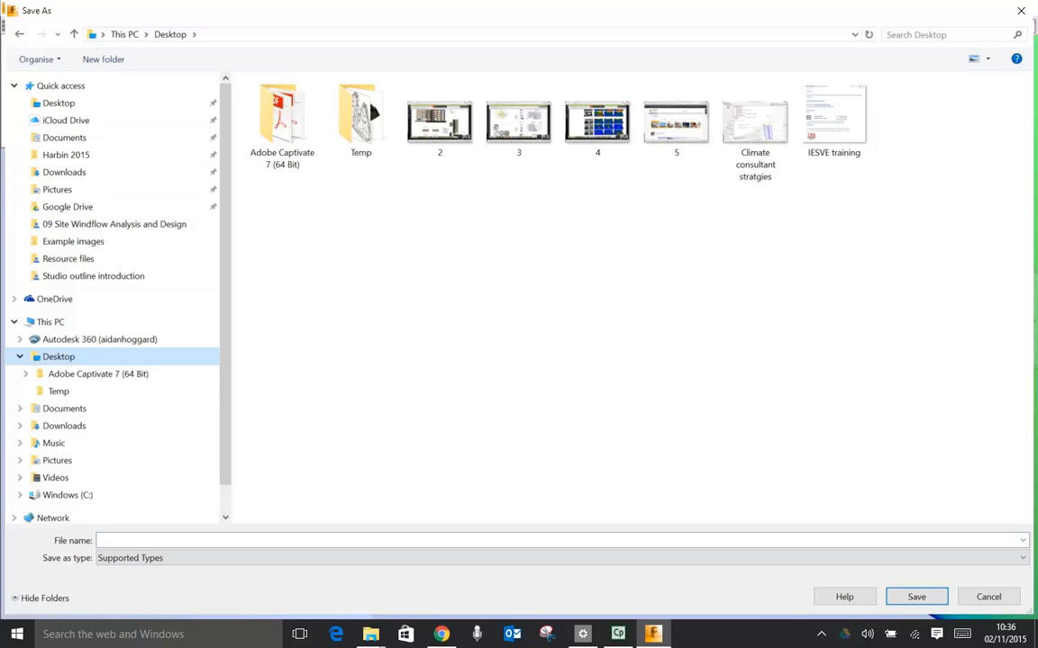
{"action": "left_click", "coordinate": [101, 540]}
{"action": "type", "text": "1"}
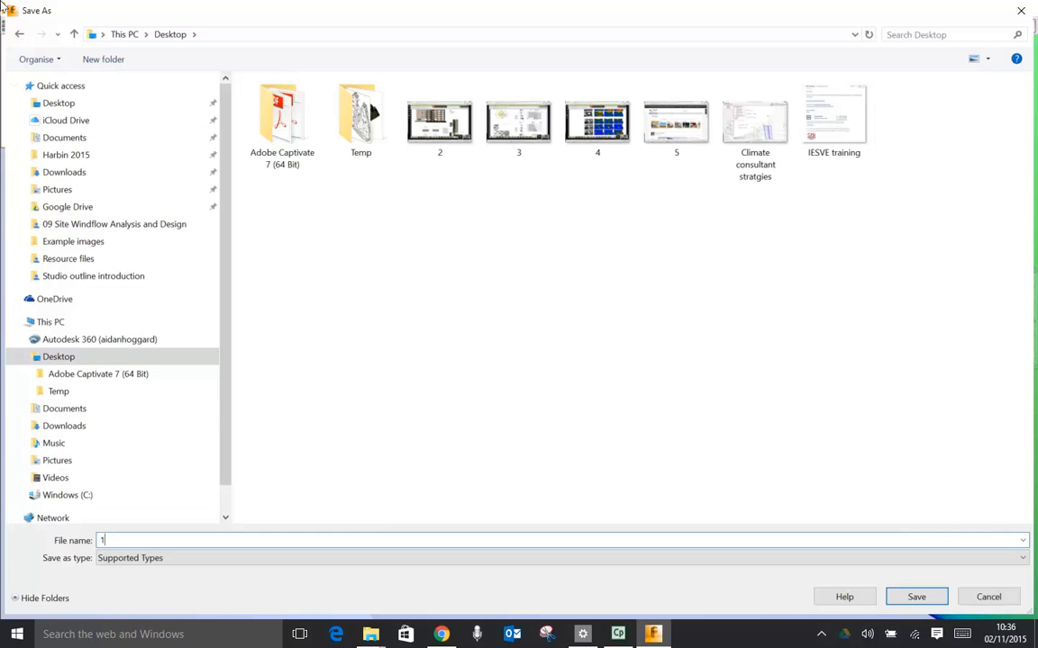
{"action": "key", "text": "Return"}
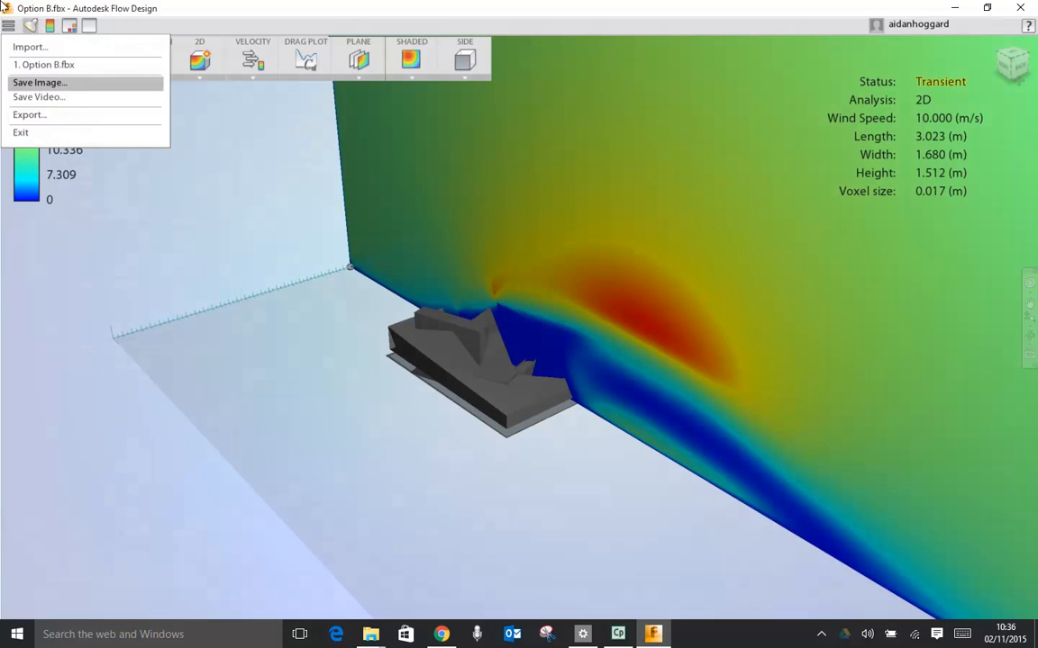
Open the saved image 1 from the Desktop in File Explorer to check it, and return to Flow Design
{"action": "left_click", "coordinate": [370, 634]}
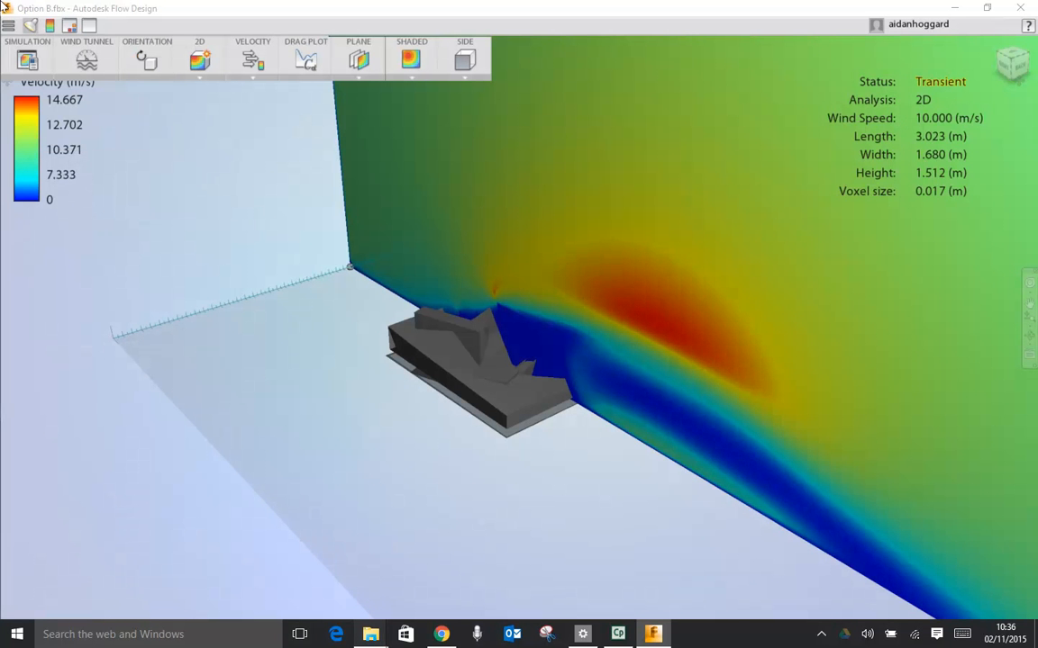
{"action": "left_click", "coordinate": [368, 567]}
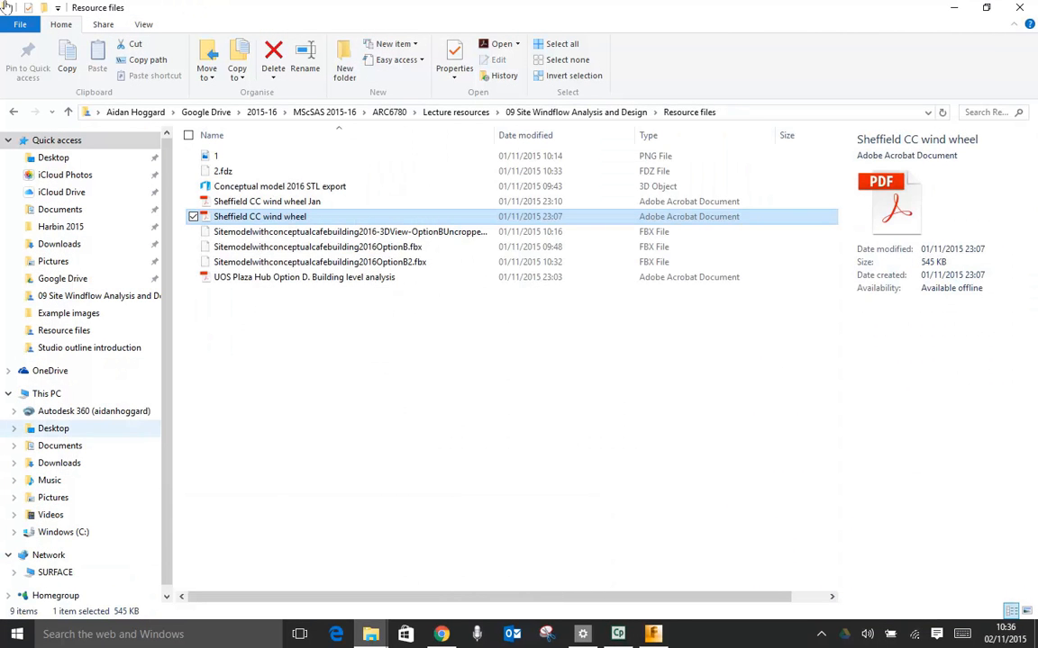
{"action": "left_click", "coordinate": [54, 428]}
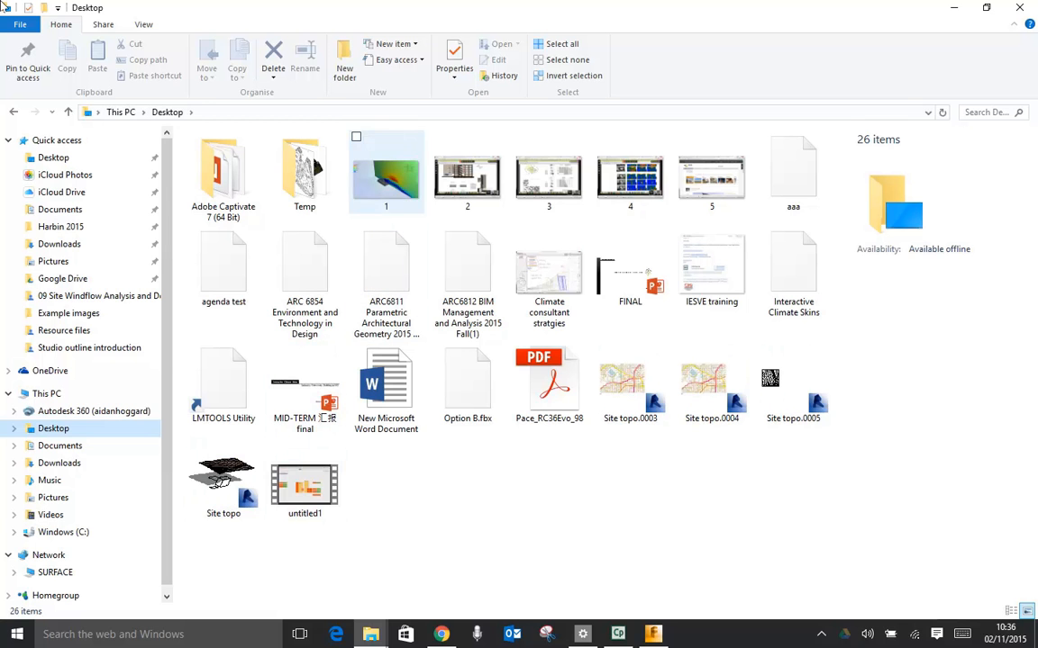
{"action": "left_click", "coordinate": [385, 176]}
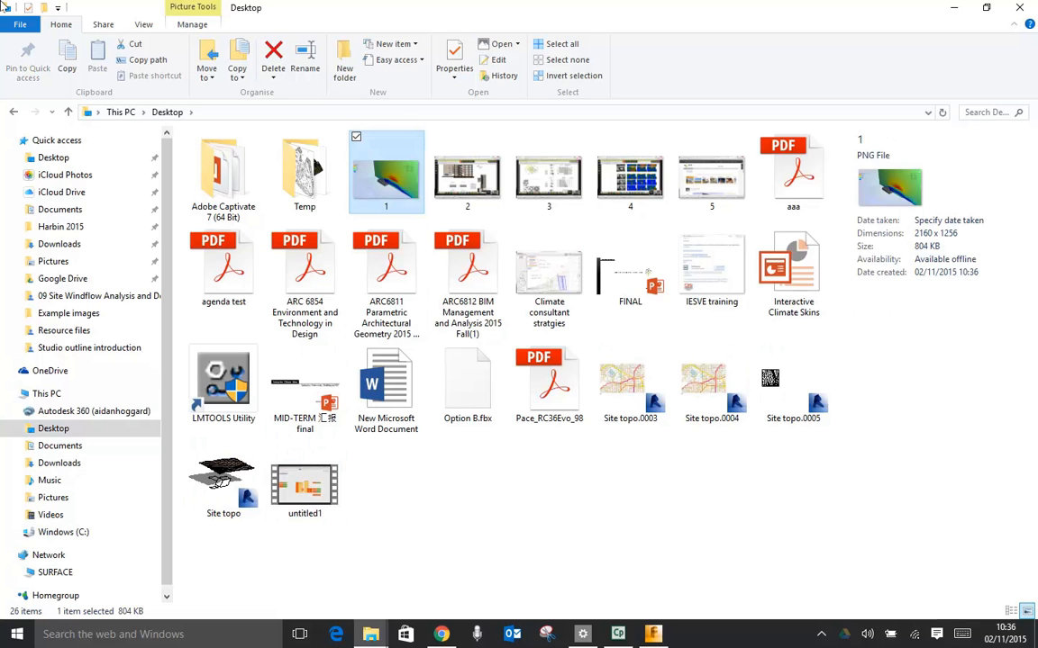
{"action": "key", "text": "Return"}
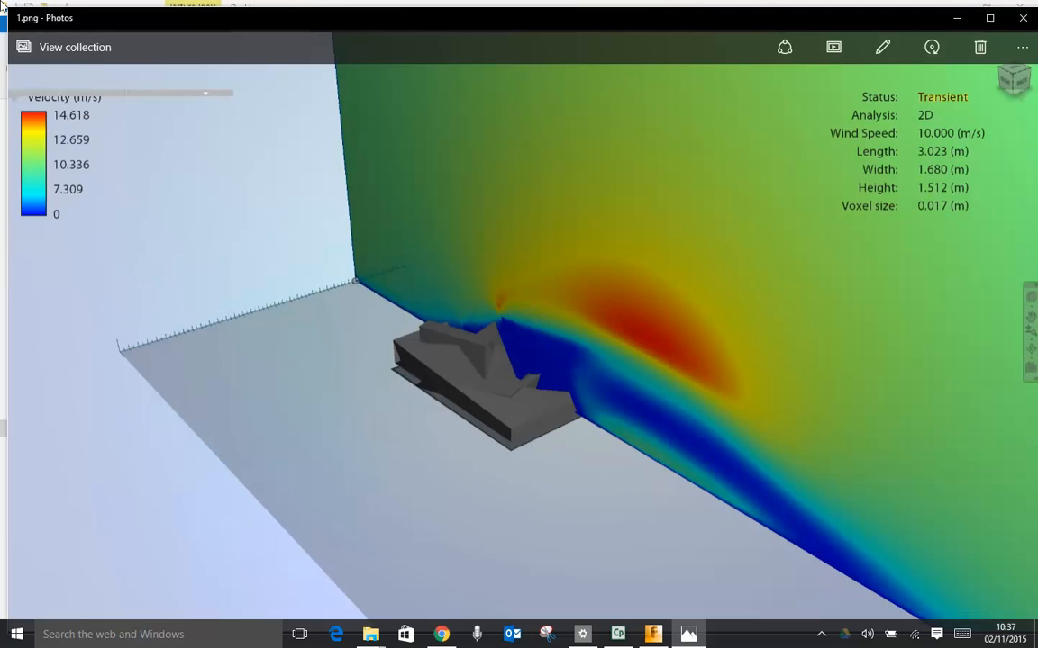
{"action": "left_click", "coordinate": [1022, 18]}
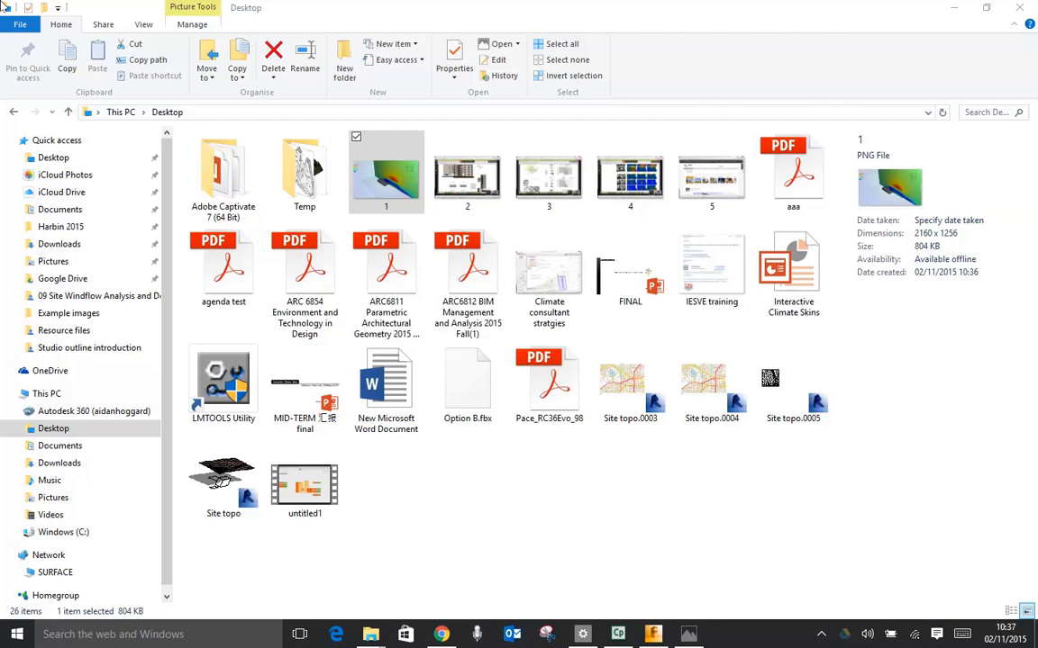
{"action": "left_click", "coordinate": [653, 634]}
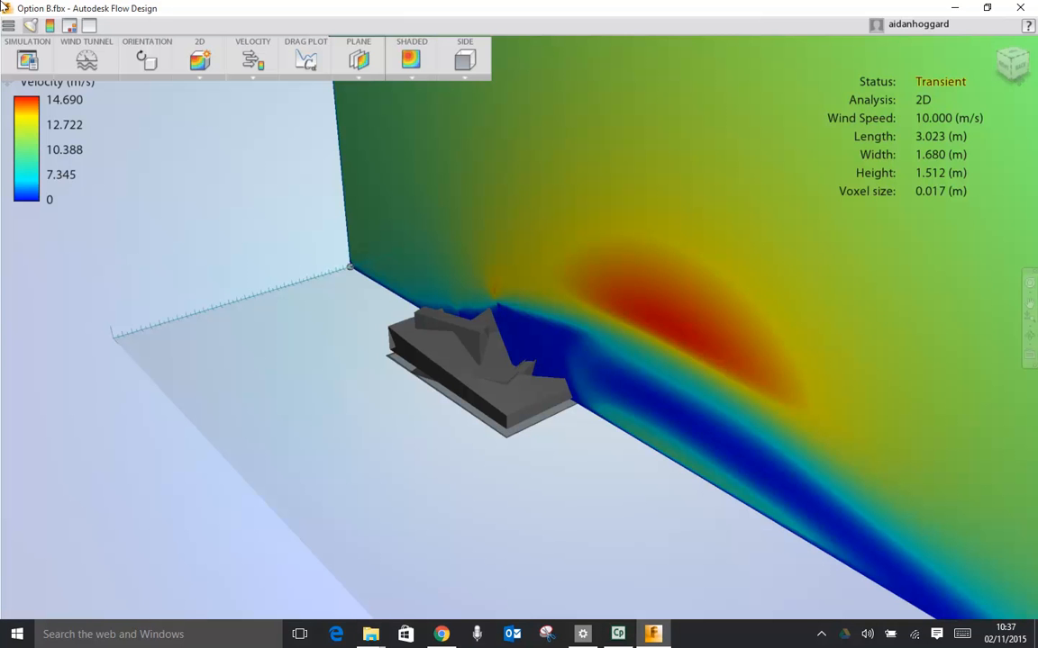
{"action": "left_click", "coordinate": [8, 26]}
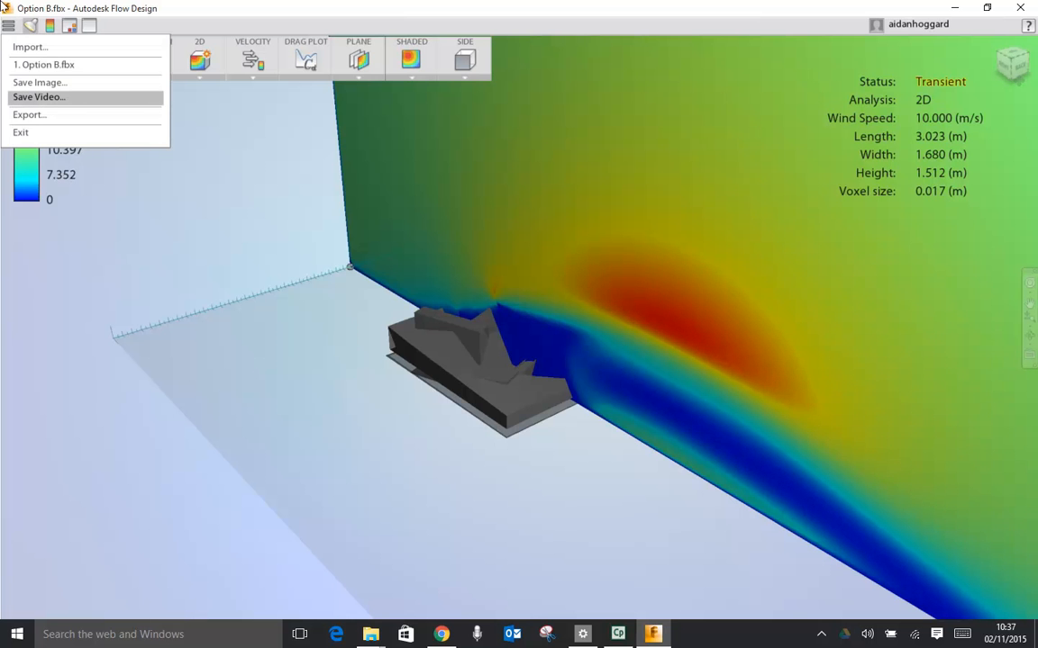
{"action": "key", "text": "Escape"}
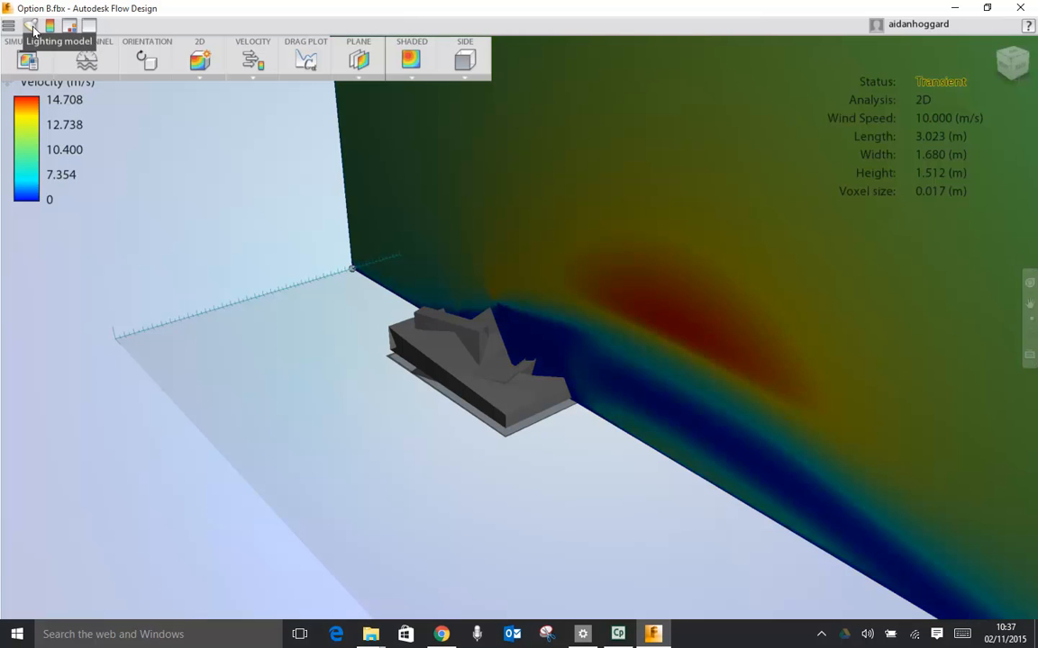
Toggle the lighting model and set the velocity plane's colour scheme to Blue-Red-Yellow
{"action": "left_click", "coordinate": [33, 27]}
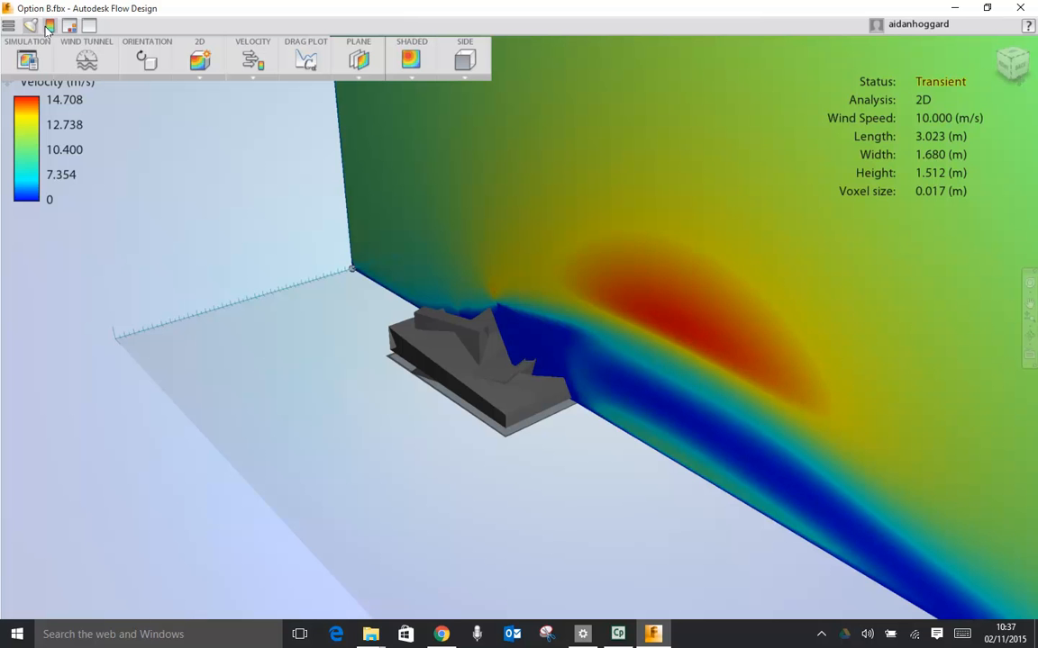
{"action": "left_click", "coordinate": [48, 27]}
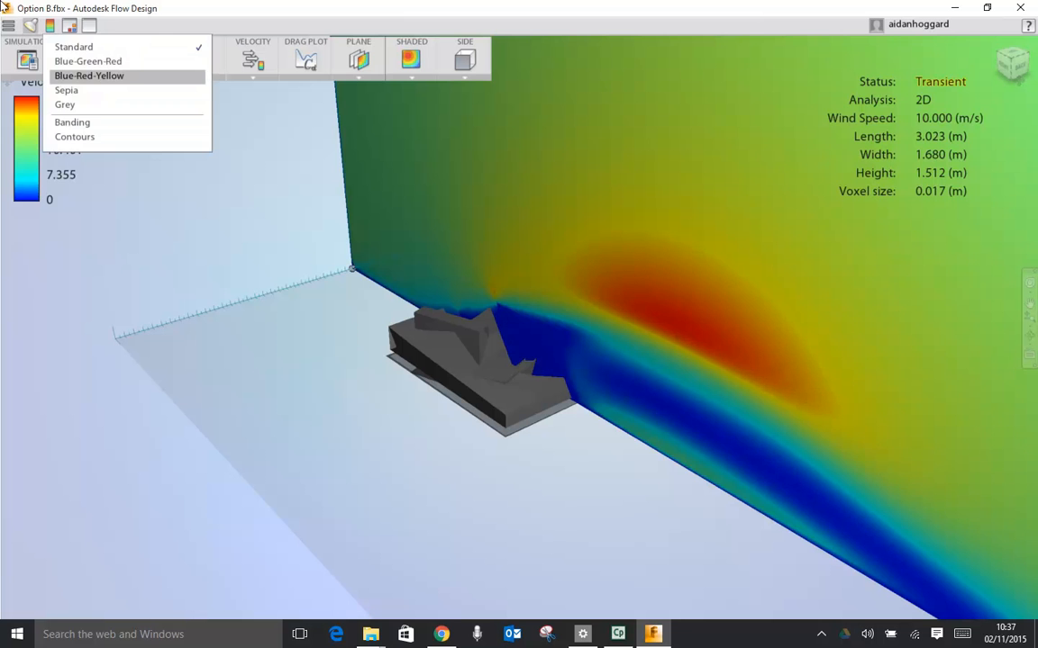
{"action": "left_click", "coordinate": [88, 75]}
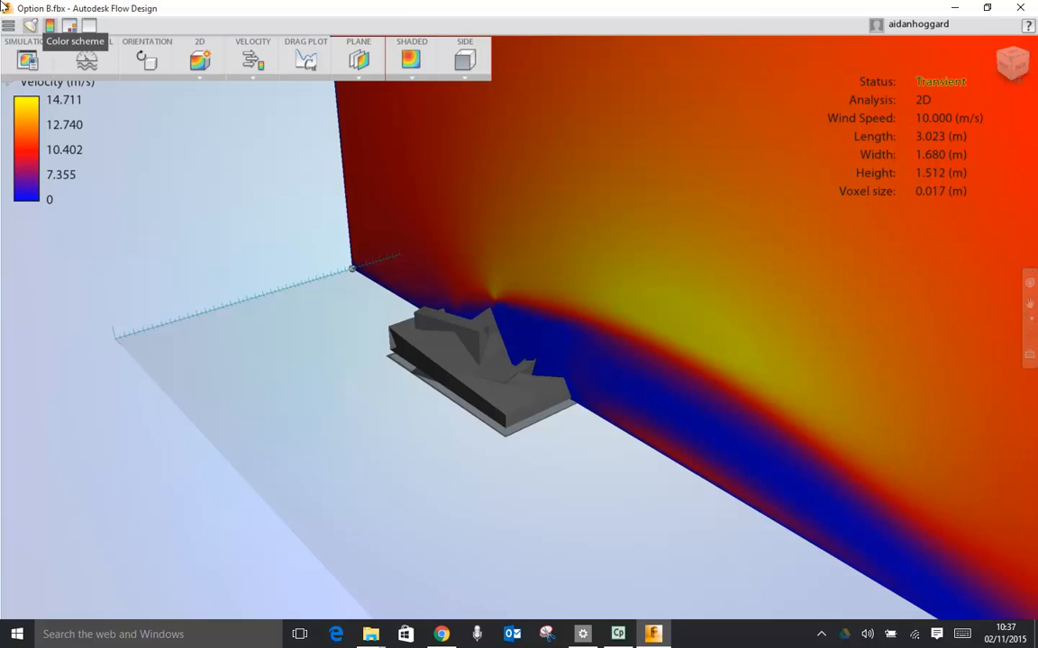
Try the Grey colour scheme on the velocity plane, and return to Blue-Red-Yellow
{"action": "left_click", "coordinate": [50, 25]}
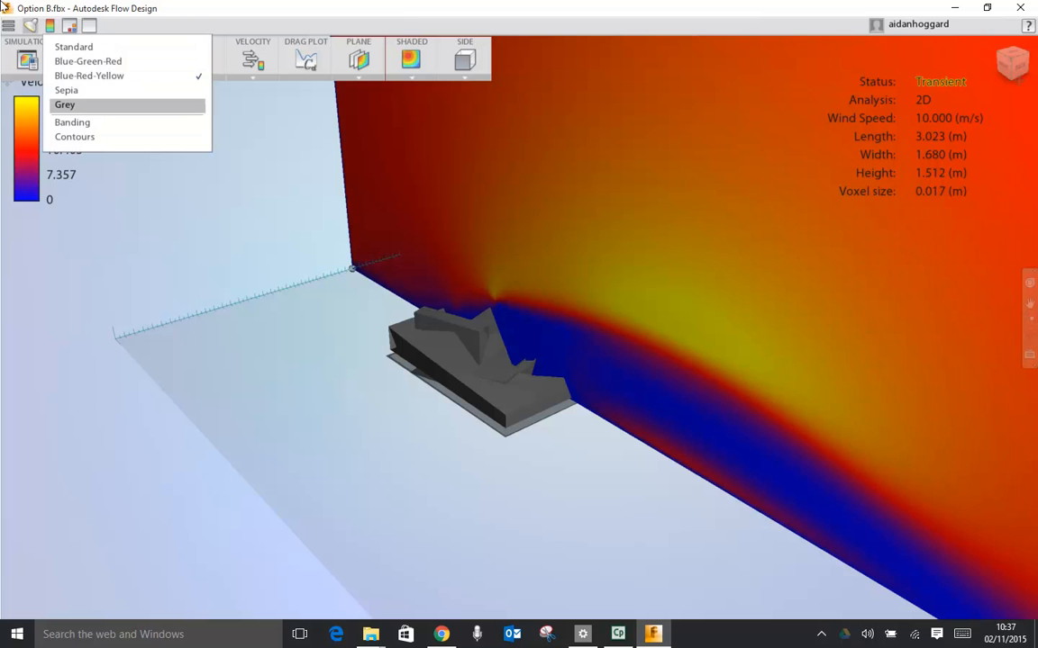
{"action": "left_click", "coordinate": [65, 105]}
{"action": "left_click", "coordinate": [50, 25]}
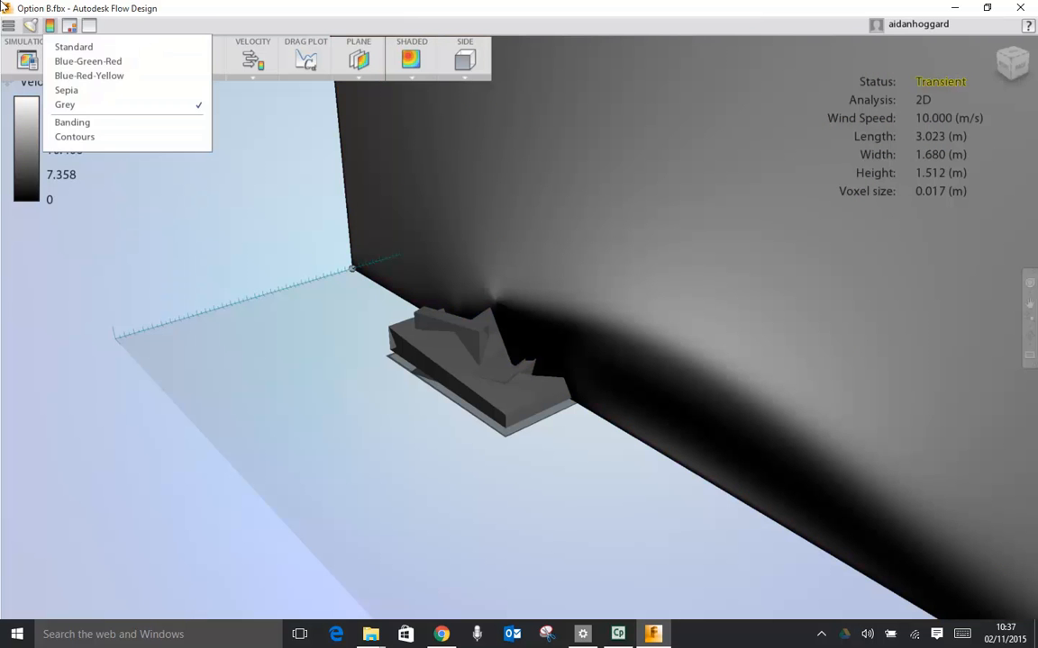
{"action": "left_click", "coordinate": [63, 73]}
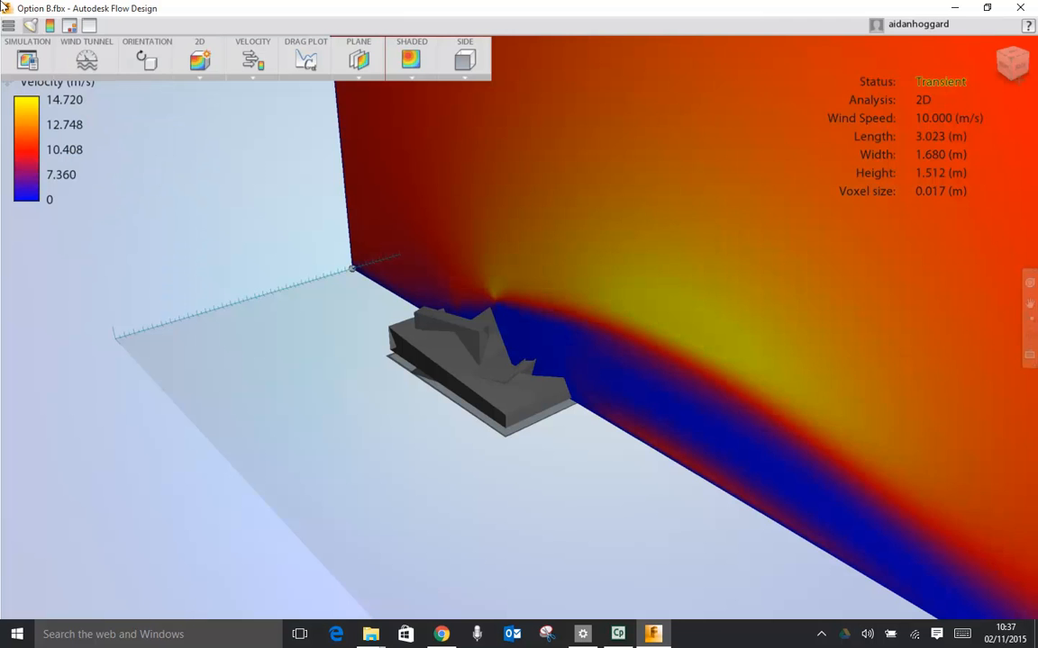
Turn on both contours and banding for the velocity colours
{"action": "left_click", "coordinate": [49, 25]}
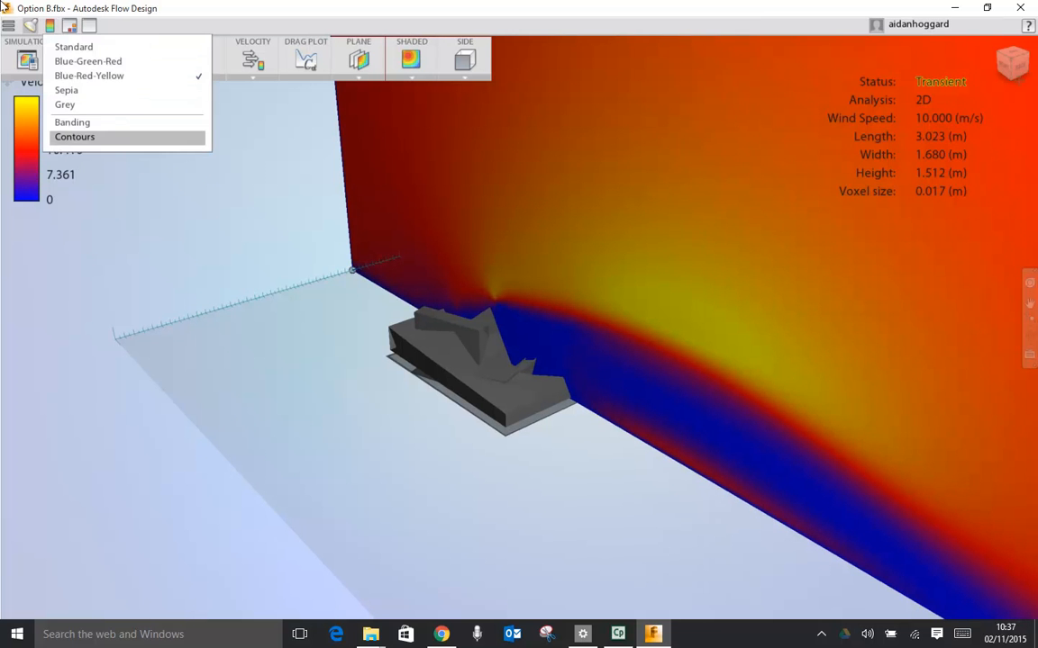
{"action": "left_click", "coordinate": [74, 137]}
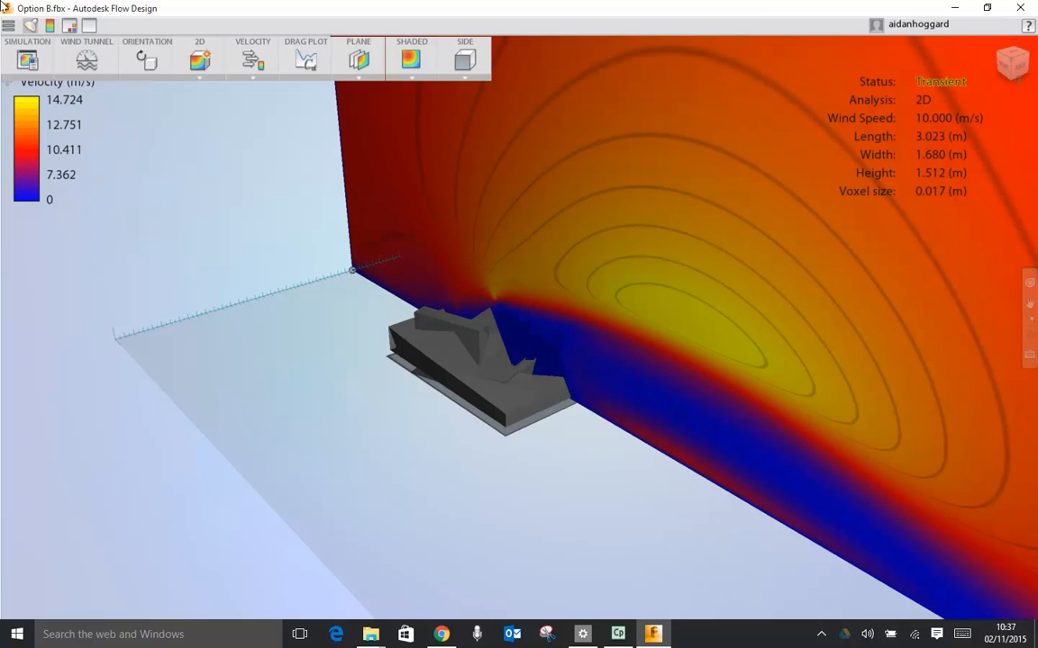
{"action": "left_click", "coordinate": [49, 25]}
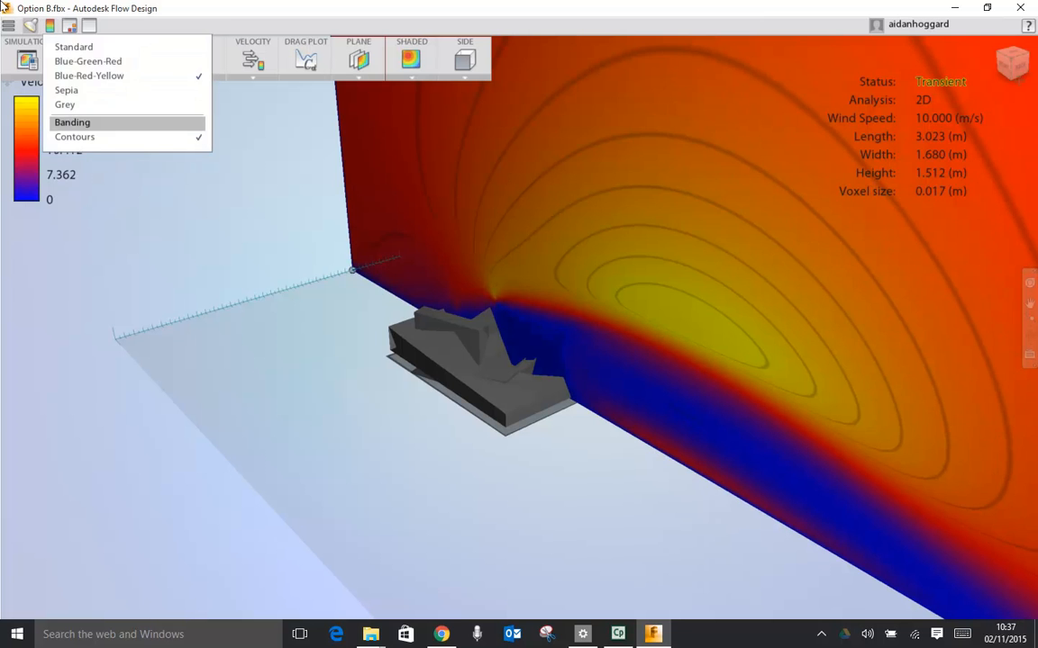
{"action": "left_click", "coordinate": [72, 122]}
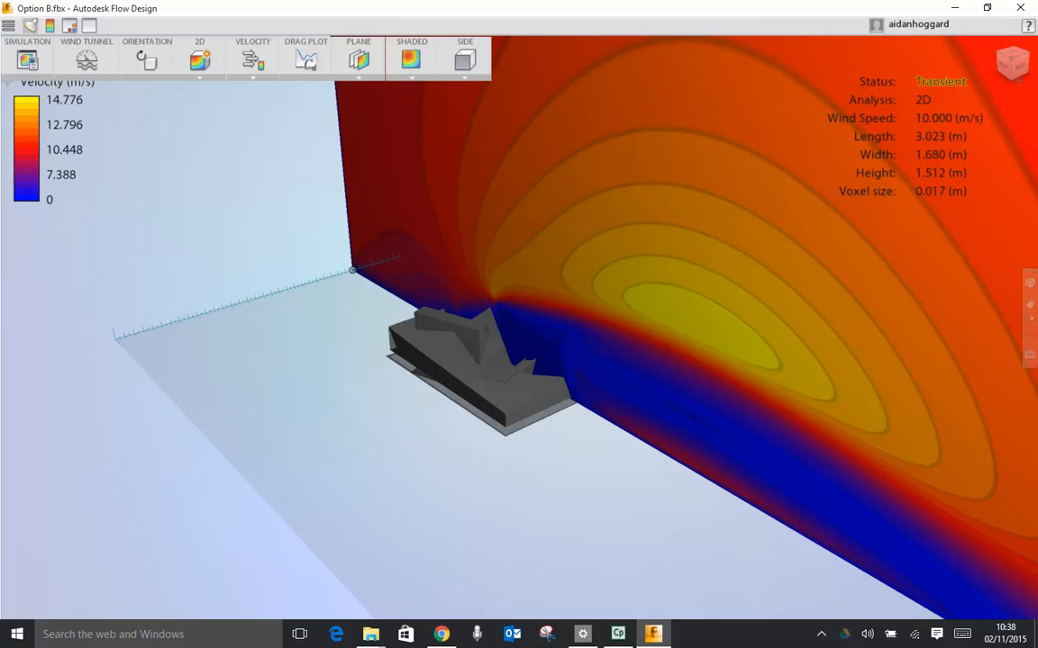
Examine the banded and contoured velocity plane behind the model from low side angles, and check the colour scheme options
{"action": "left_click_drag", "start_coordinate": [519, 379], "coordinate": [585, 284]}
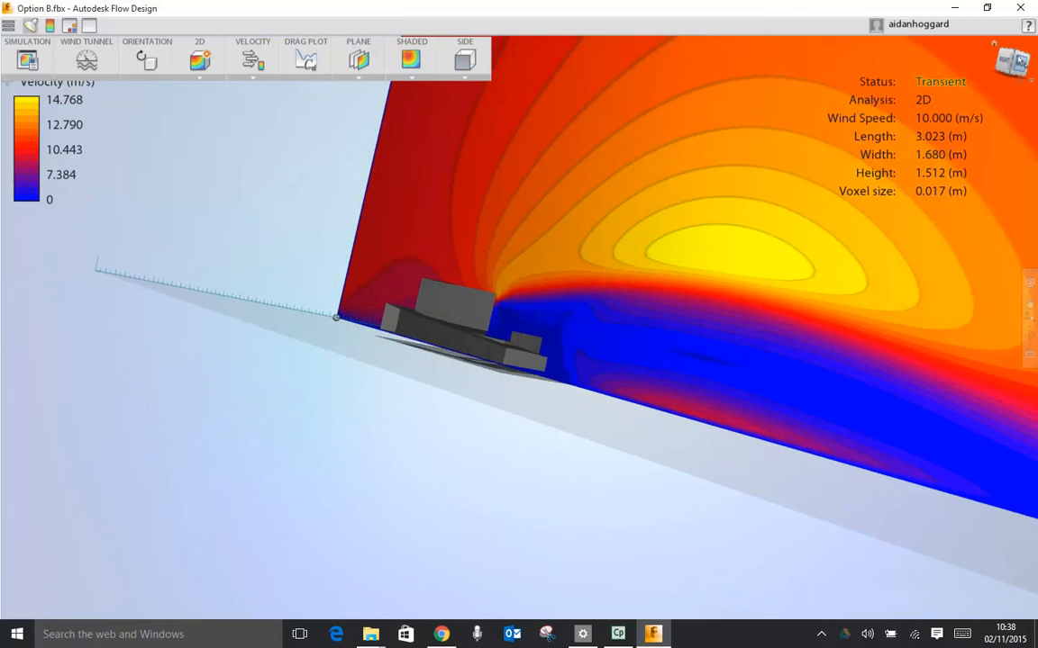
{"action": "left_click_drag", "start_coordinate": [1017, 59], "coordinate": [1012, 65]}
{"action": "left_click", "coordinate": [1028, 337]}
{"action": "mouse_move", "coordinate": [860, 348]}
{"action": "left_mouse_down"}
{"action": "mouse_move", "coordinate": [817, 354]}
{"action": "mouse_move", "coordinate": [901, 337]}
{"action": "left_mouse_up"}
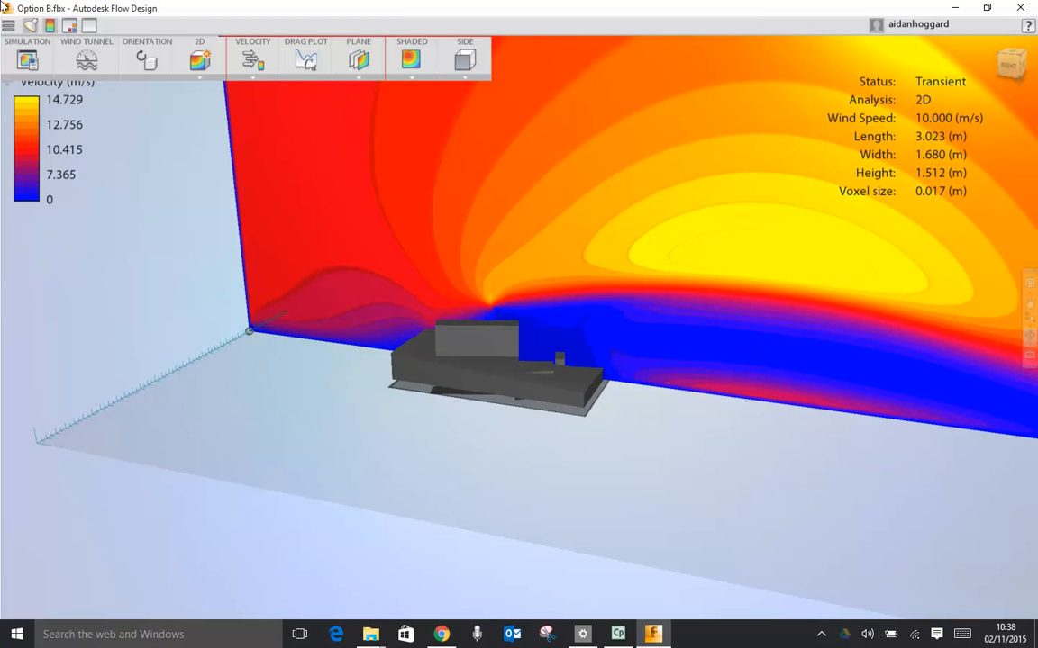
{"action": "left_click", "coordinate": [50, 25]}
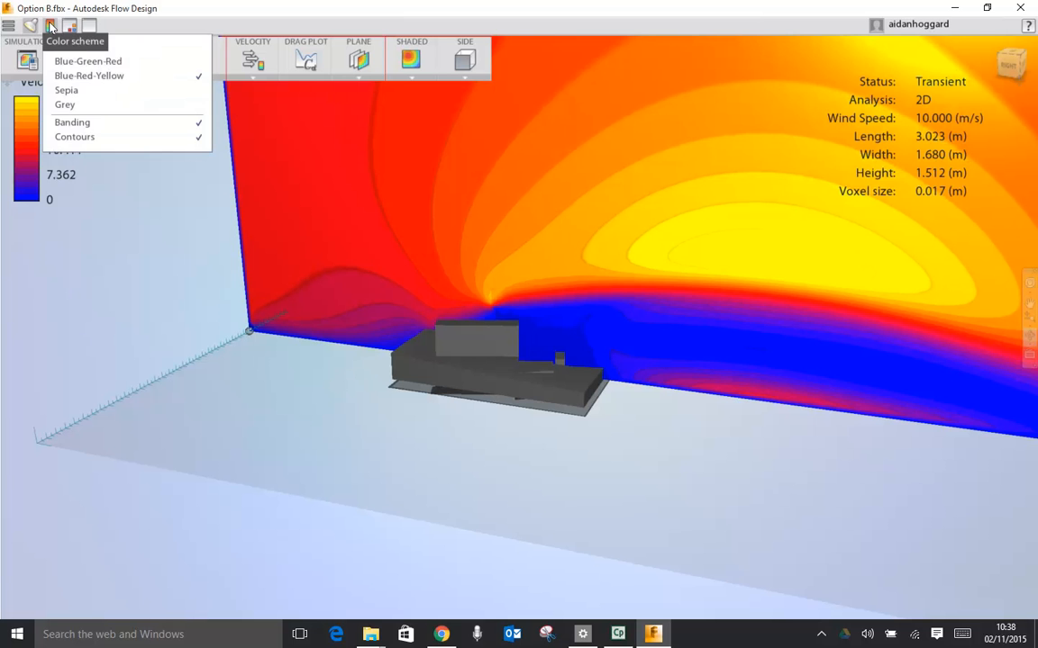
{"action": "left_click", "coordinate": [50, 25]}
{"action": "left_click", "coordinate": [49, 25]}
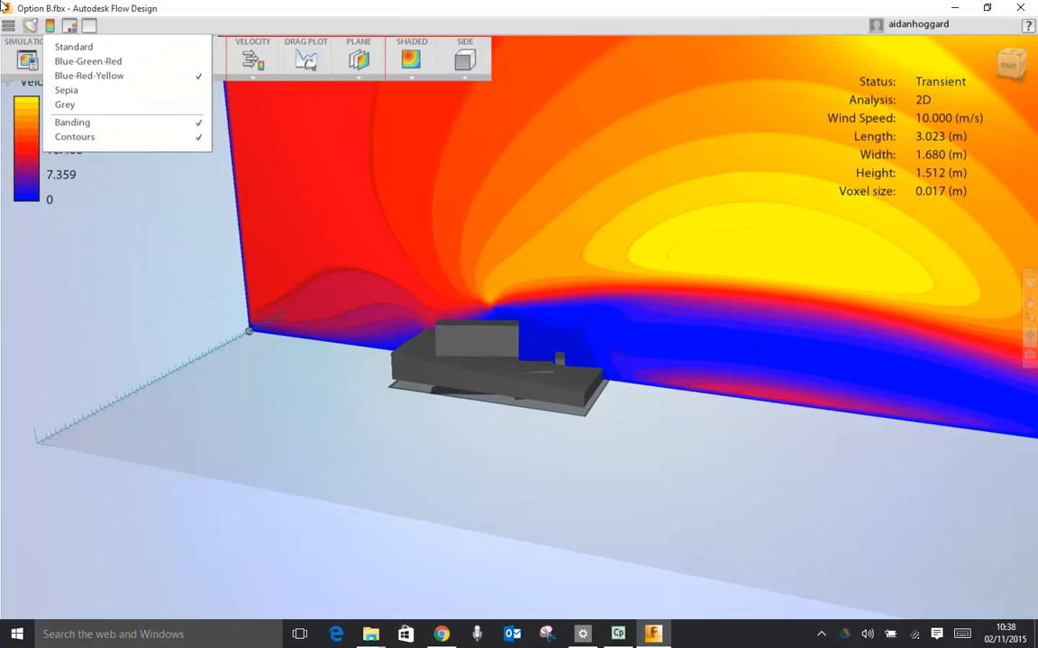
Switch the user interface theme to Dark, comparing it once with Light before settling on Dark
{"action": "left_click", "coordinate": [69, 25]}
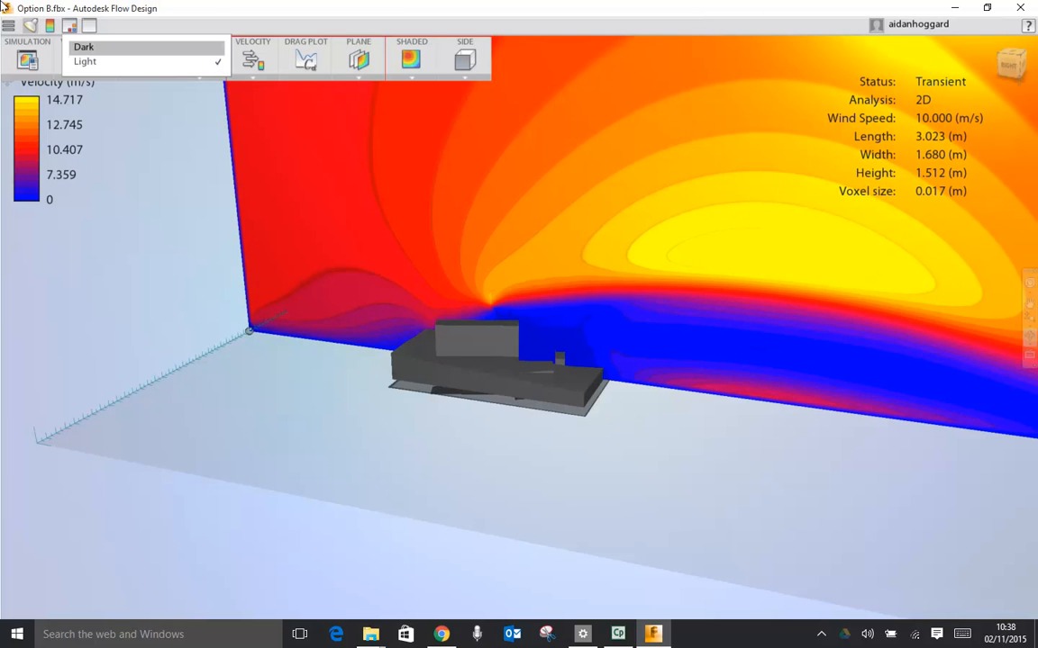
{"action": "left_click", "coordinate": [83, 47]}
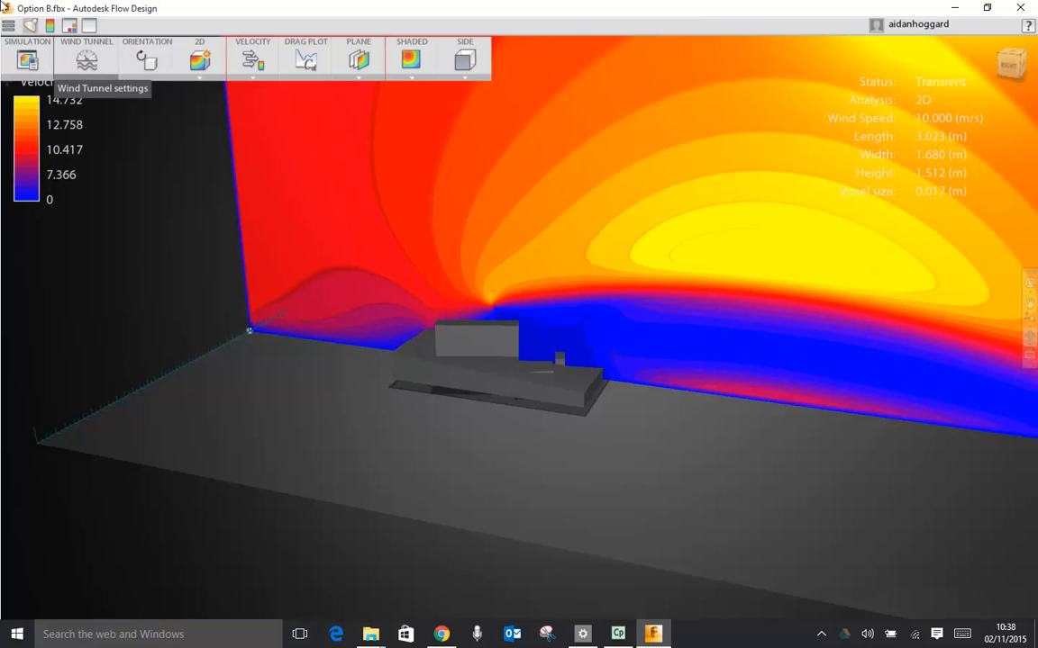
{"action": "left_click", "coordinate": [70, 26]}
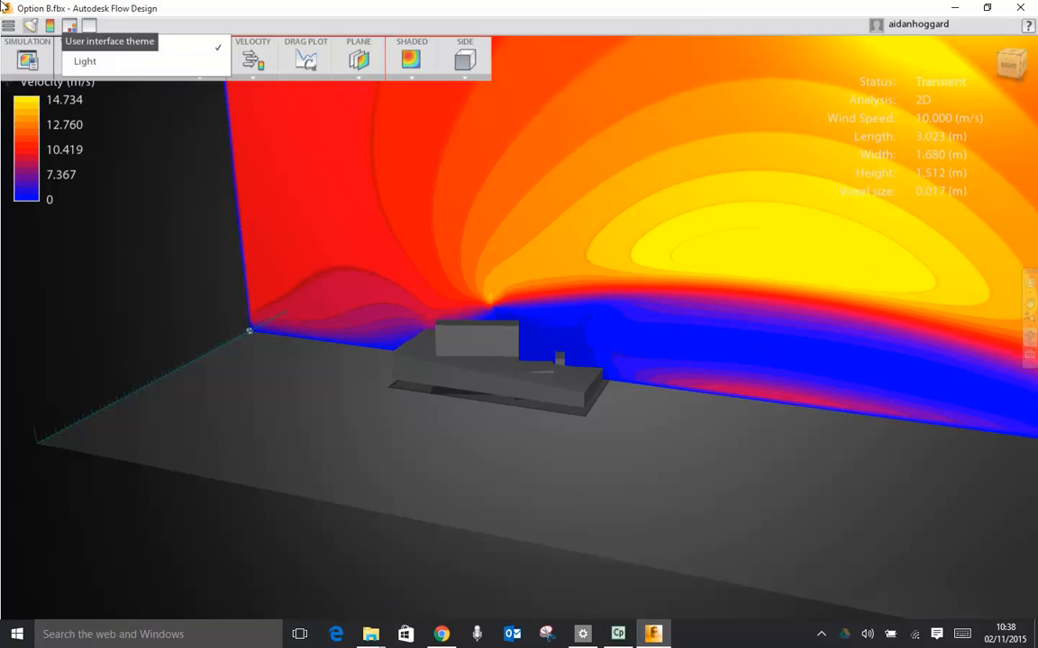
{"action": "left_click", "coordinate": [84, 61]}
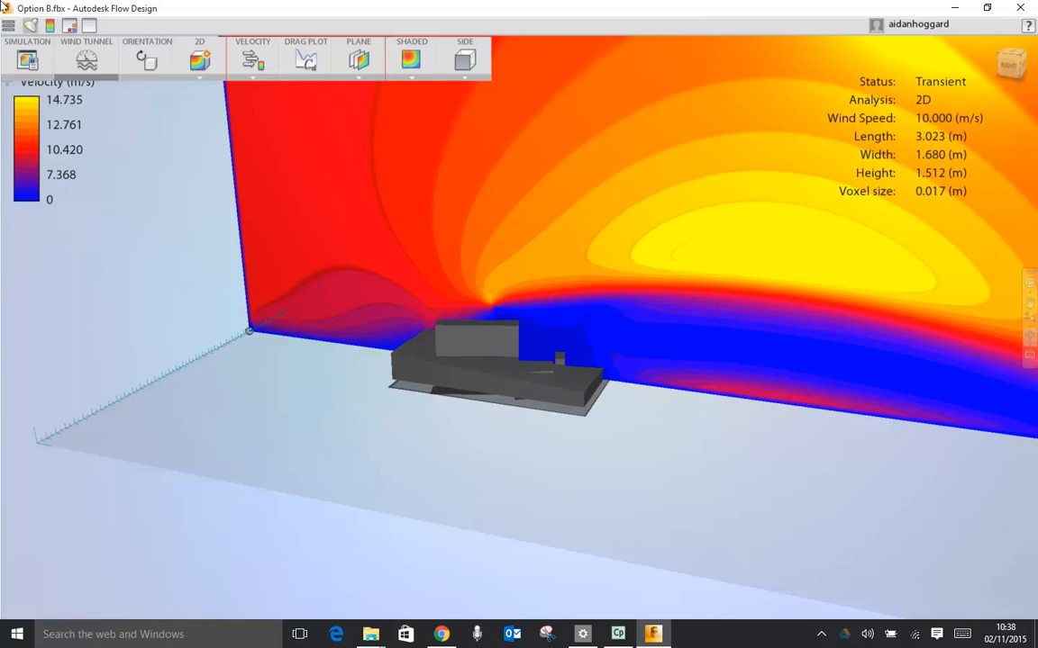
{"action": "left_click", "coordinate": [69, 25]}
{"action": "left_click", "coordinate": [83, 47]}
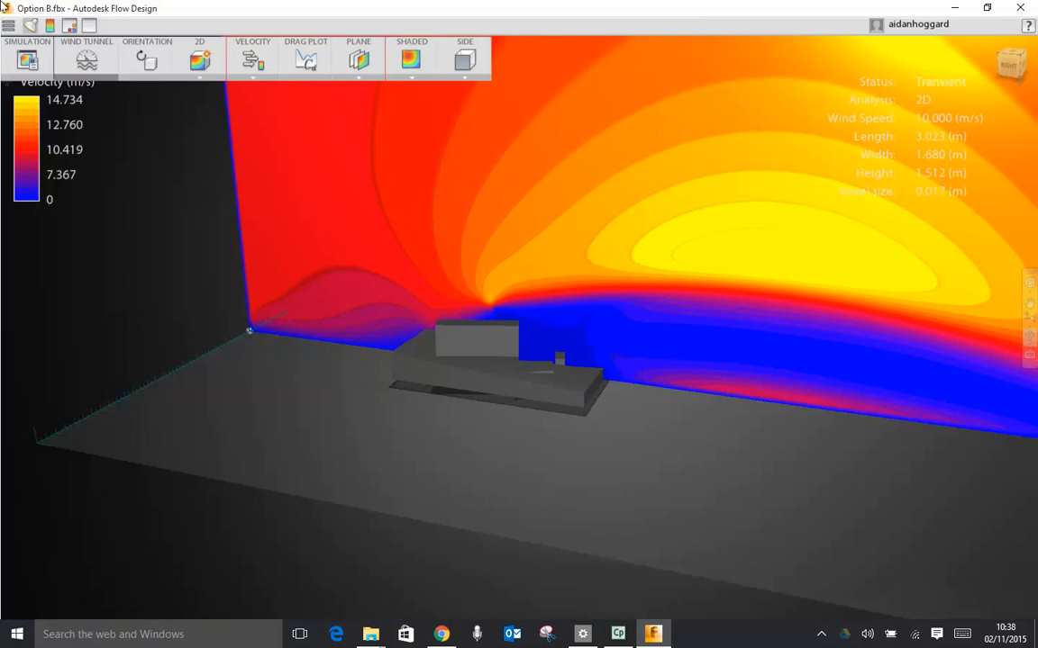
Display the tunnel bounds and bring the whole wind tunnel box into an oblique view from above
{"action": "left_click", "coordinate": [89, 25]}
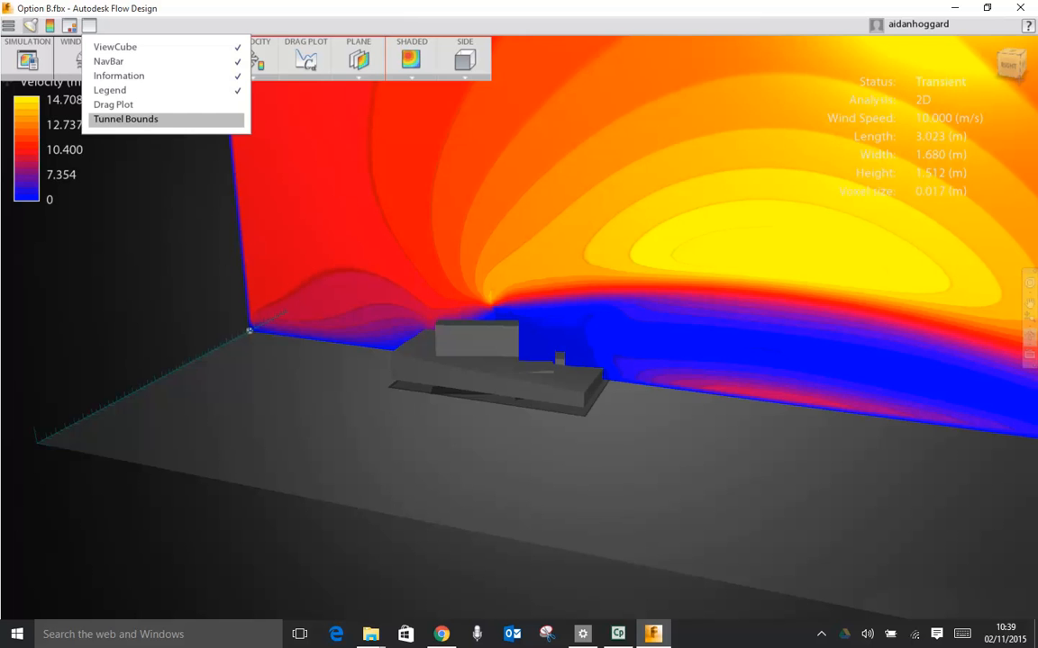
{"action": "left_click", "coordinate": [131, 119]}
{"action": "left_click_drag", "start_coordinate": [233, 196], "coordinate": [327, 243]}
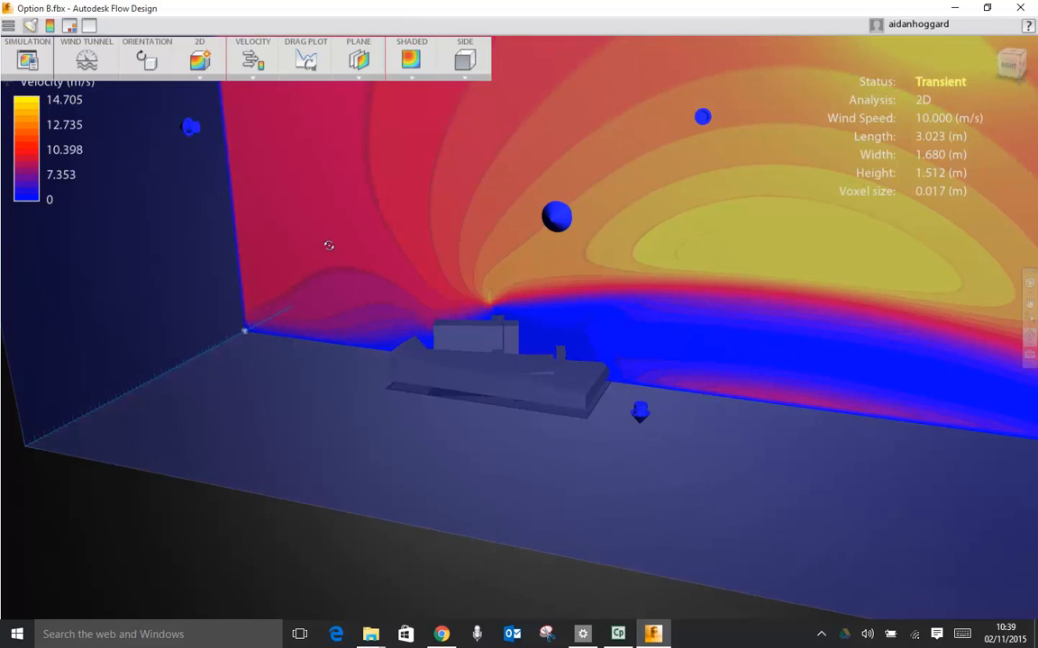
{"action": "scroll", "coordinate": [363, 239], "scroll_direction": "down", "scroll_amount": 5}
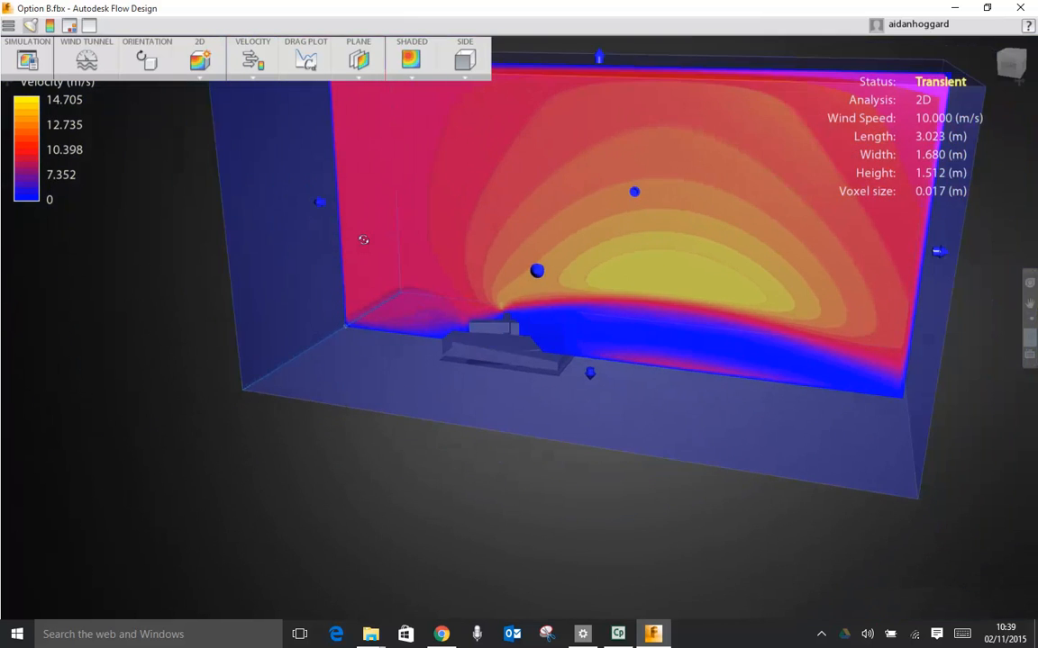
{"action": "scroll", "coordinate": [363, 240], "scroll_direction": "down", "scroll_amount": 2}
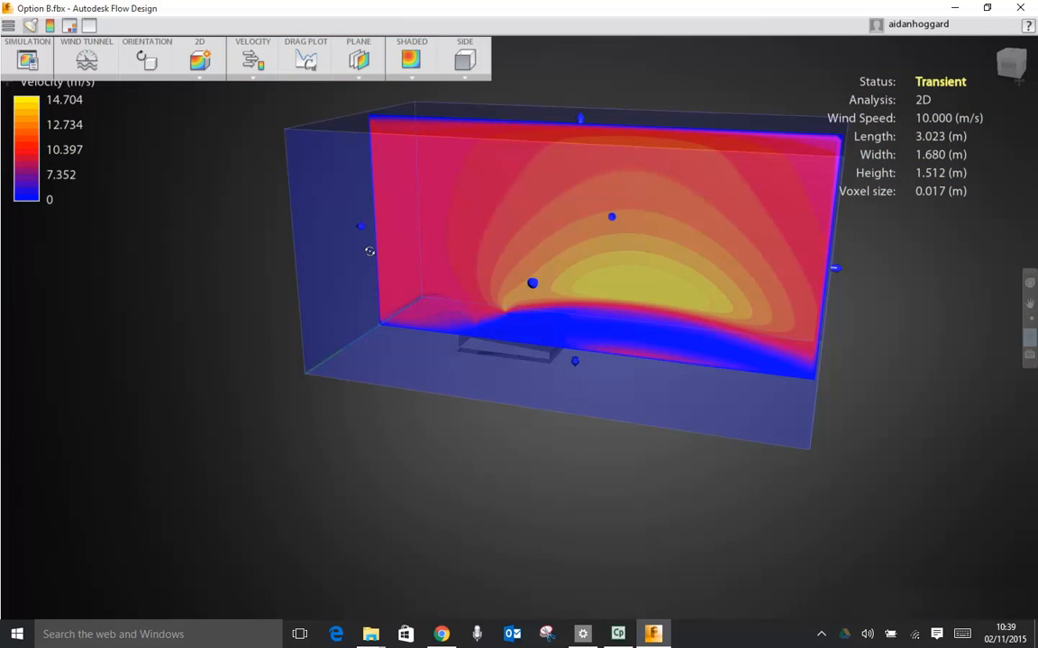
{"action": "left_click_drag", "start_coordinate": [451, 245], "coordinate": [404, 219]}
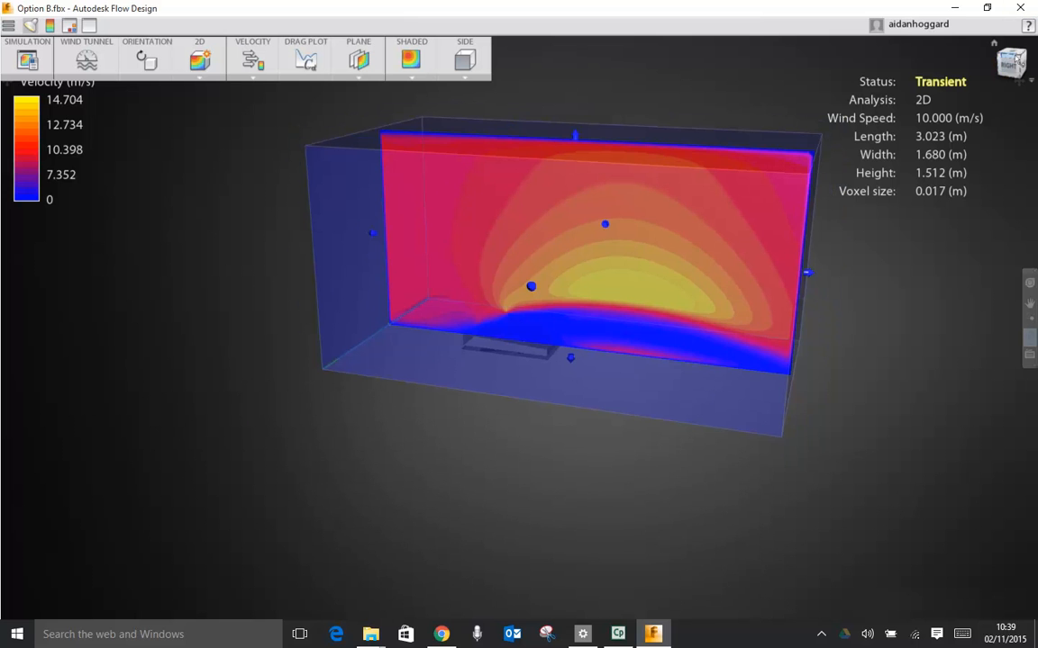
{"action": "left_click", "coordinate": [1018, 58]}
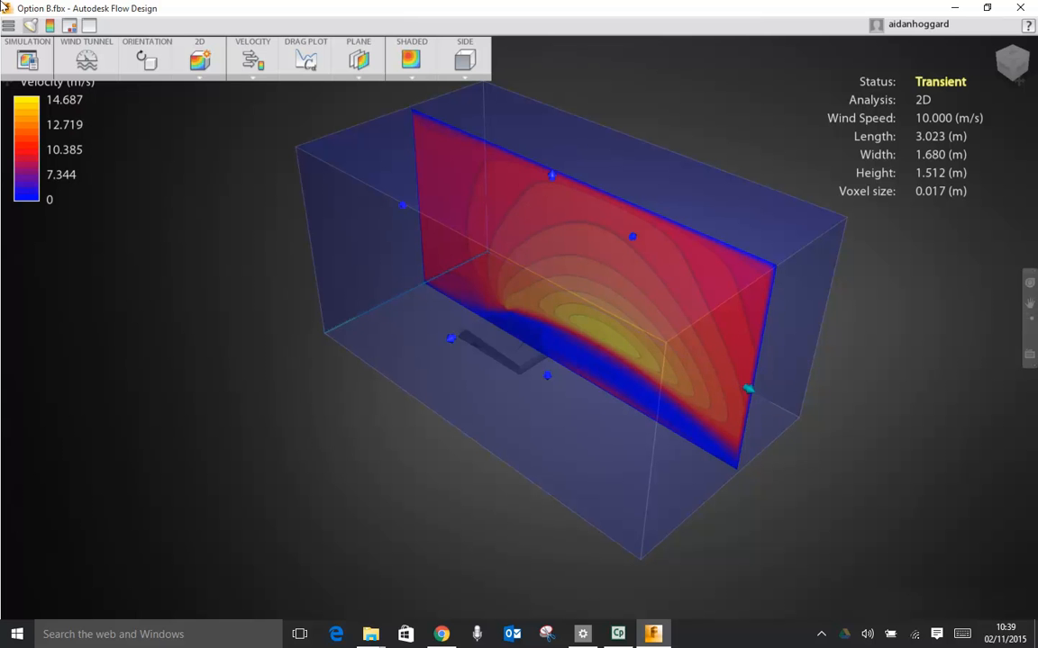
Shrink the wind tunnel around the model to about 1.104 m long, 0.853 m wide and 0.745 m high, and hide its bounds
{"action": "left_click_drag", "start_coordinate": [748, 389], "coordinate": [562, 290]}
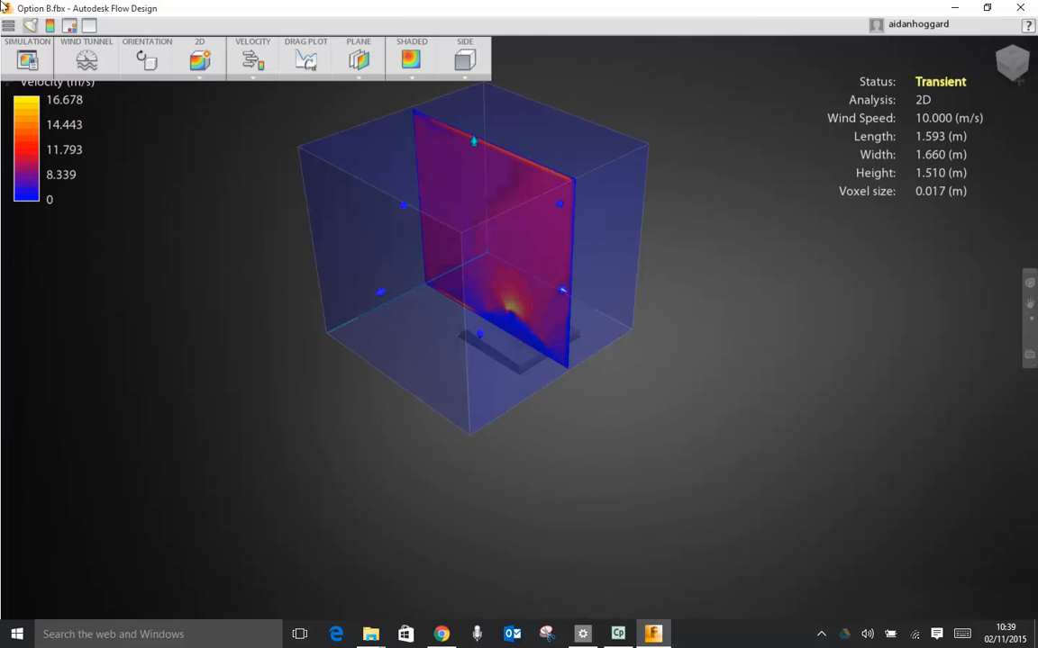
{"action": "left_click_drag", "start_coordinate": [474, 142], "coordinate": [476, 242]}
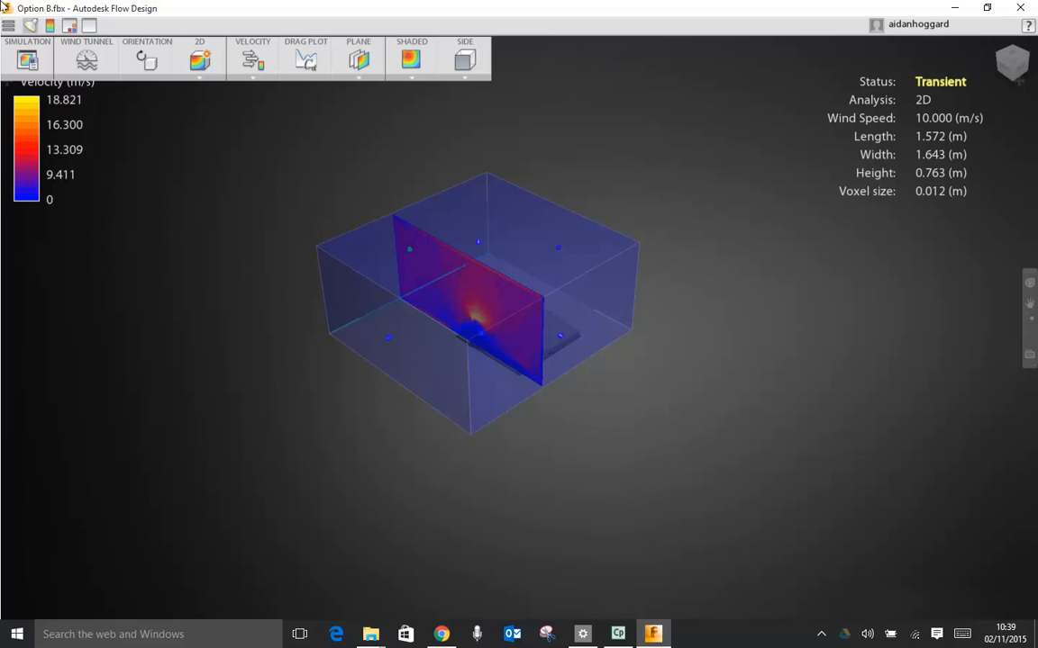
{"action": "left_click_drag", "start_coordinate": [409, 249], "coordinate": [447, 272]}
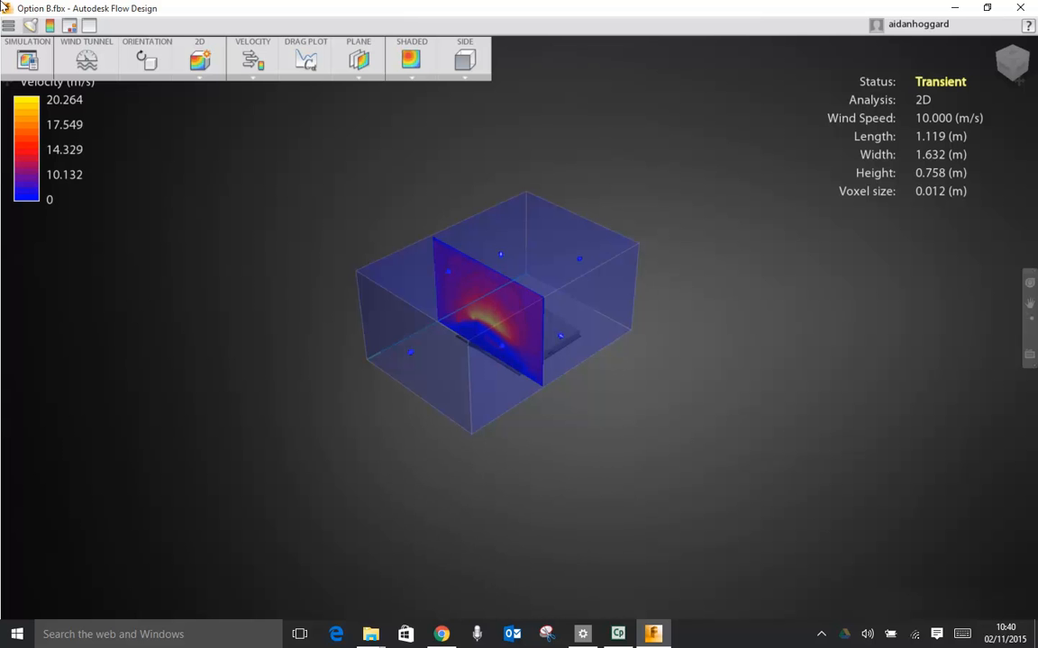
{"action": "left_click_drag", "start_coordinate": [579, 258], "coordinate": [557, 271]}
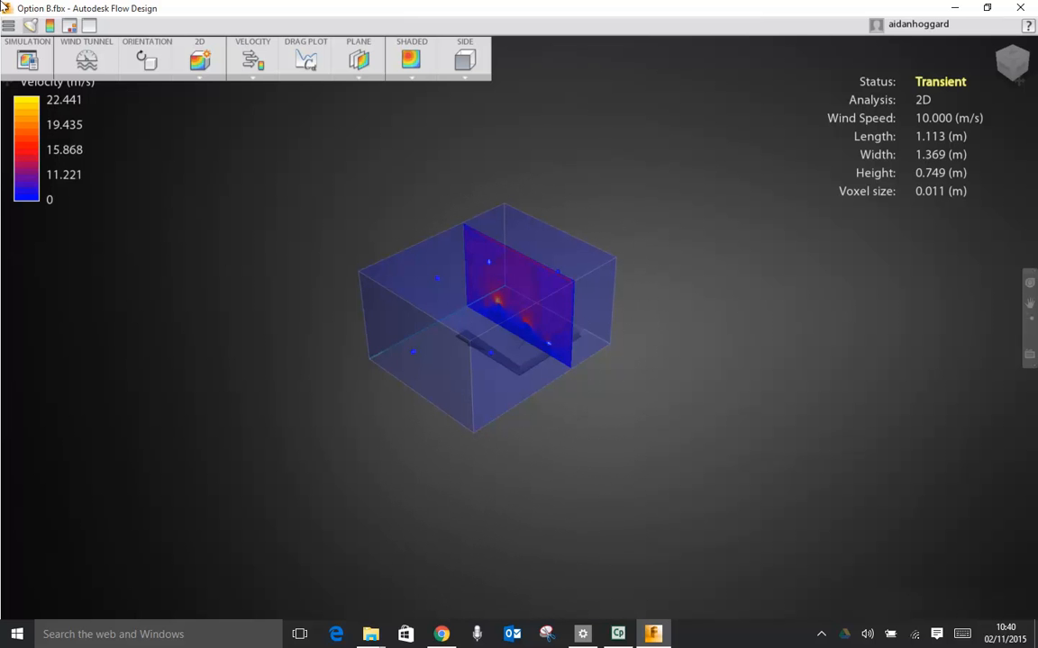
{"action": "left_click_drag", "start_coordinate": [412, 352], "coordinate": [469, 320]}
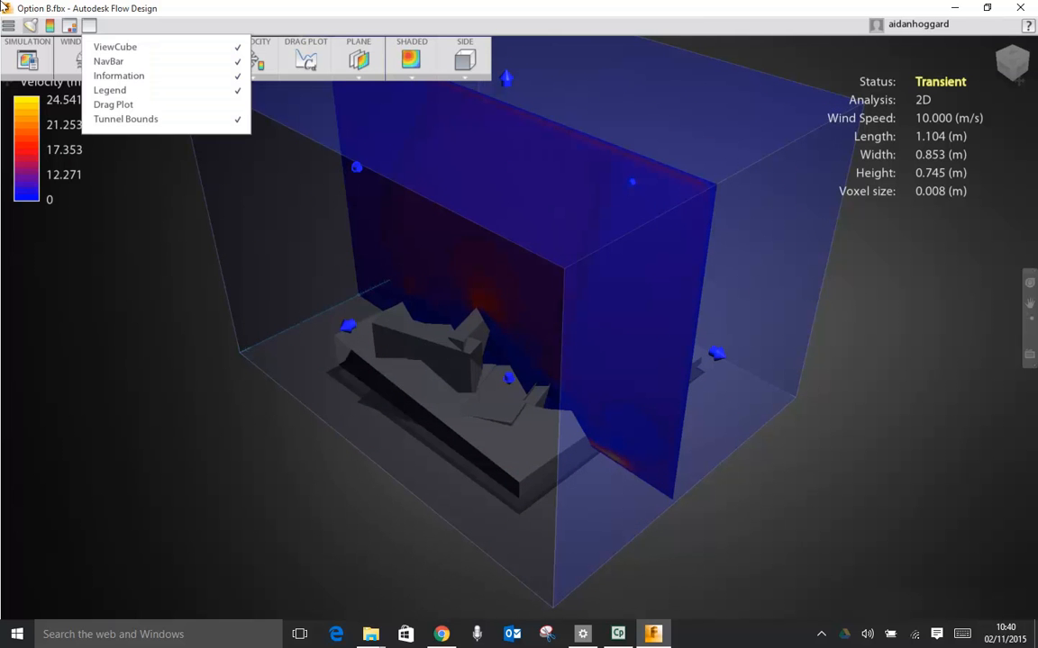
{"action": "left_click", "coordinate": [125, 119]}
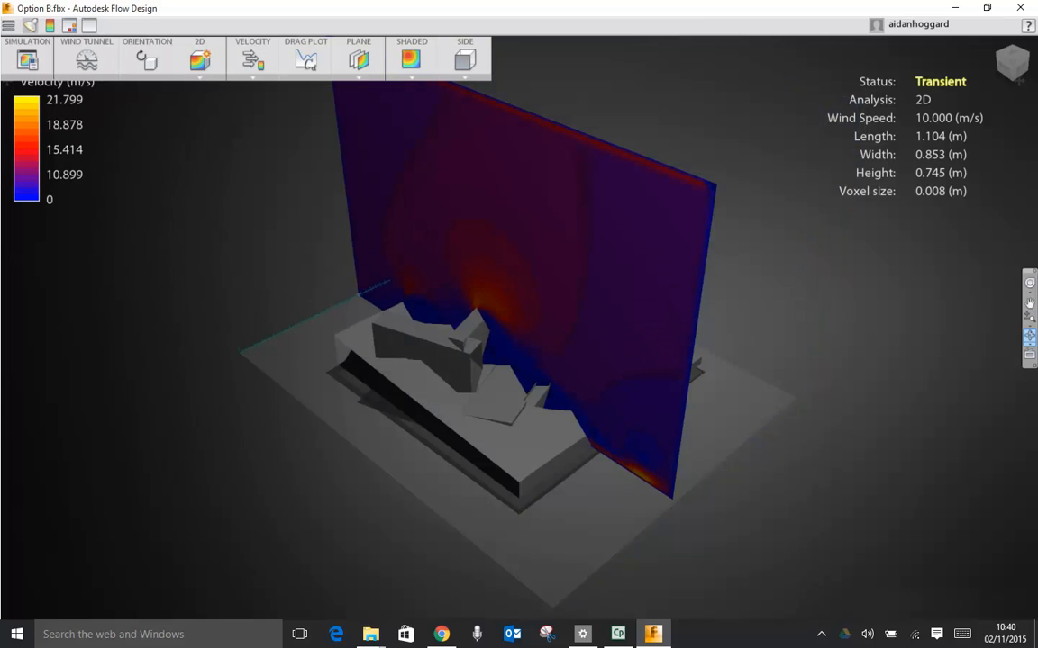
View the model and velocity plane more from the side, display the drag plot to review it, and hide the plot again
{"action": "mouse_move", "coordinate": [924, 371]}
{"action": "left_mouse_down"}
{"action": "mouse_move", "coordinate": [932, 357]}
{"action": "mouse_move", "coordinate": [1026, 352]}
{"action": "mouse_move", "coordinate": [1028, 373]}
{"action": "left_mouse_up"}
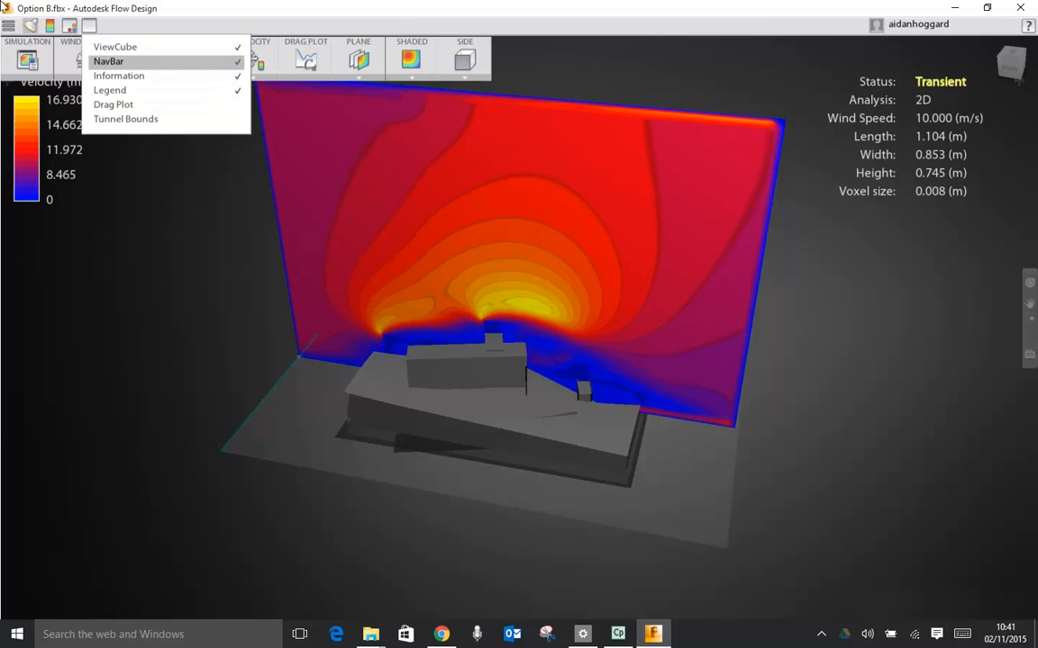
{"action": "key", "text": "Return"}
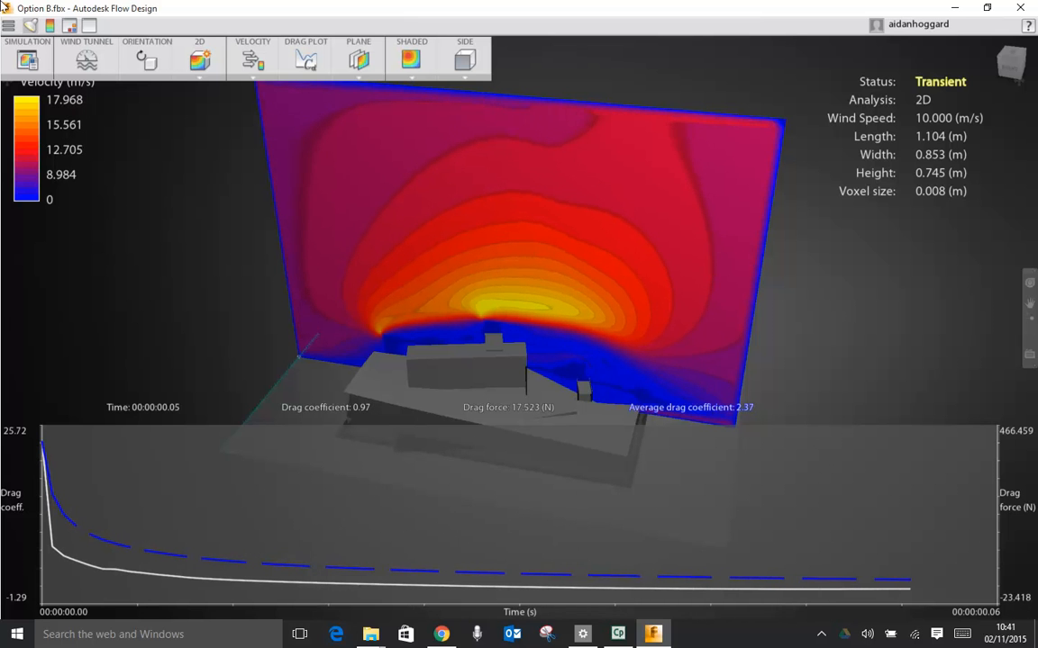
{"action": "left_click", "coordinate": [88, 26]}
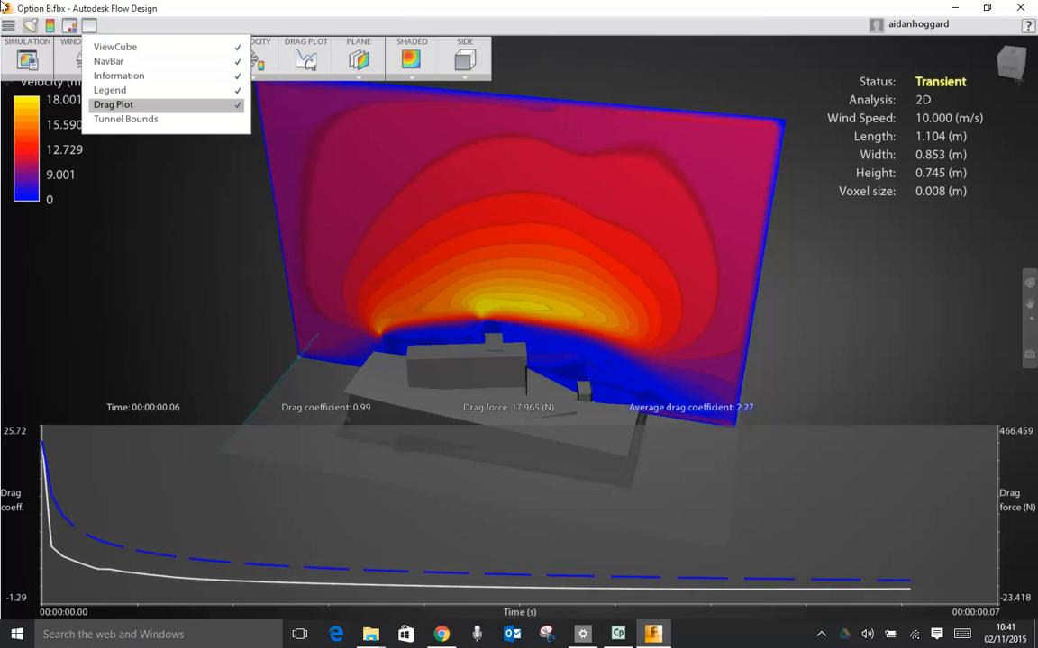
{"action": "left_click", "coordinate": [114, 104]}
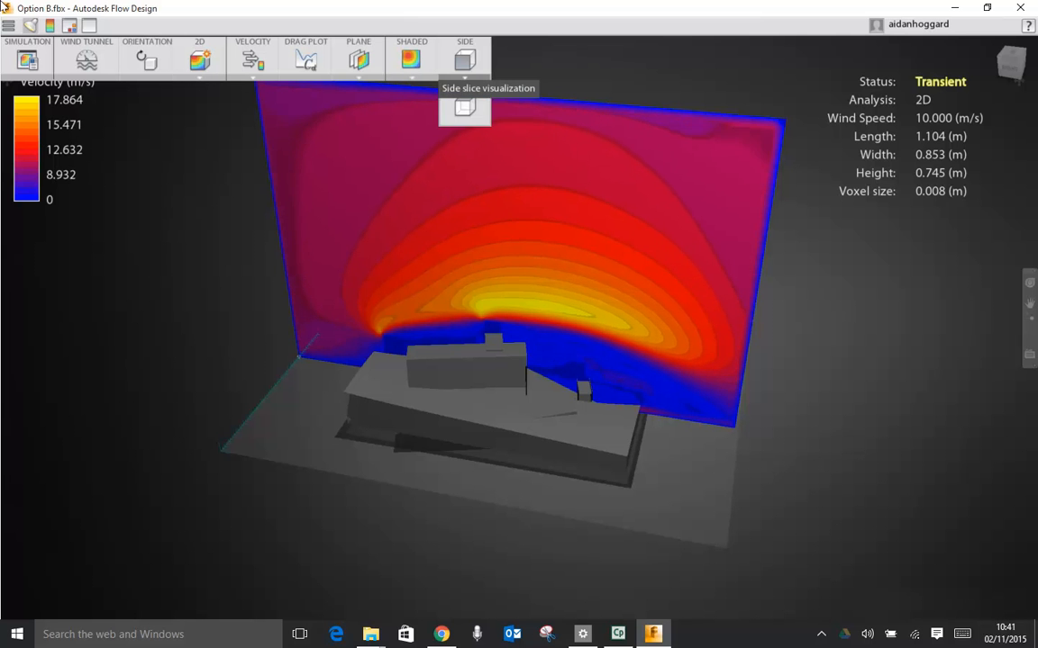
Switch the velocity plane from the side slice to the top slice and view it enlarged from above at a slight tilt
{"action": "left_click", "coordinate": [465, 77]}
{"action": "left_click", "coordinate": [465, 103]}
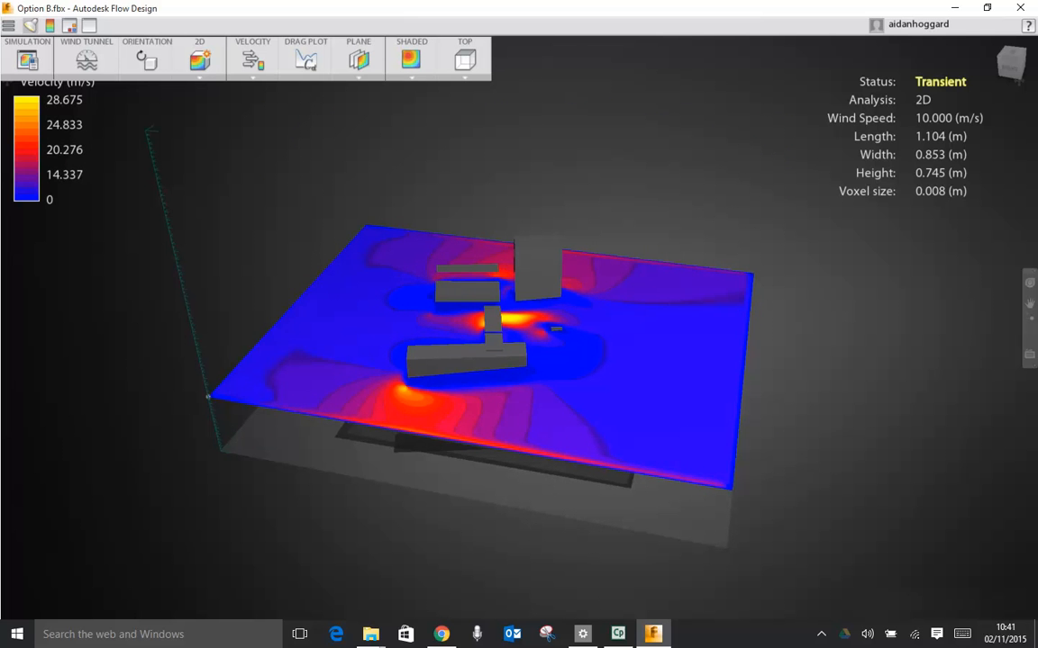
{"action": "left_click", "coordinate": [1010, 52]}
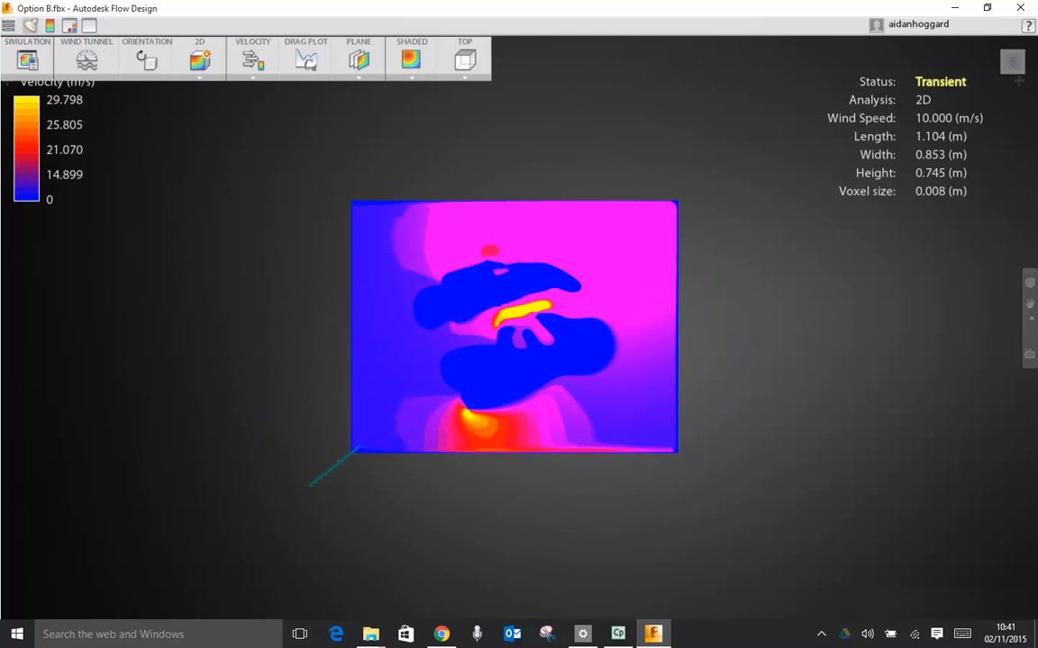
{"action": "scroll", "coordinate": [519, 320], "scroll_direction": "up", "scroll_amount": 6}
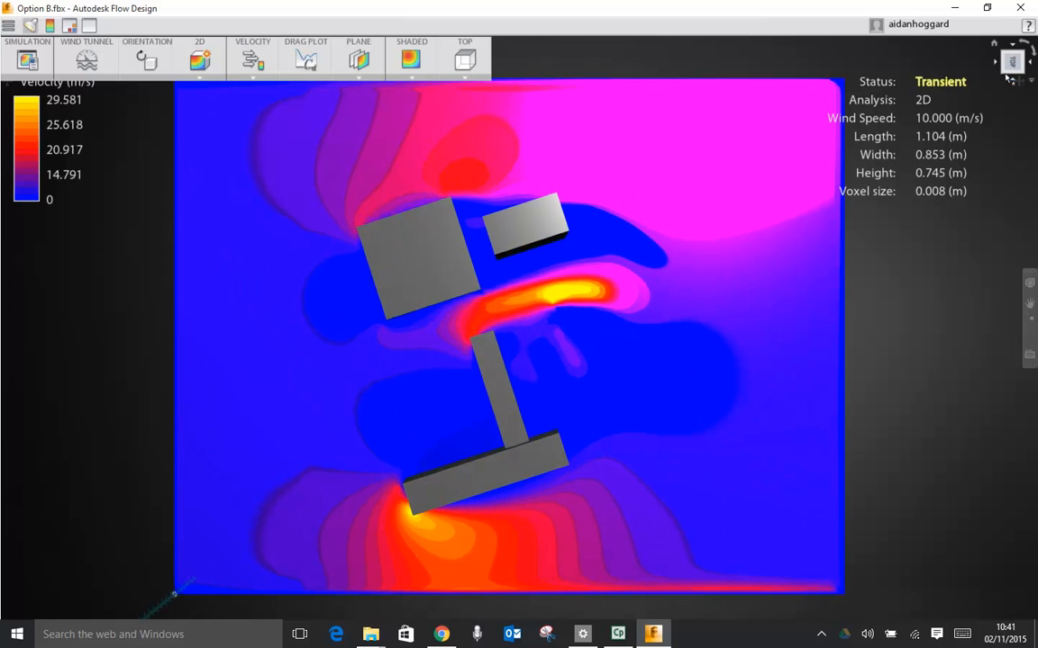
{"action": "left_click_drag", "start_coordinate": [1012, 67], "coordinate": [1004, 54]}
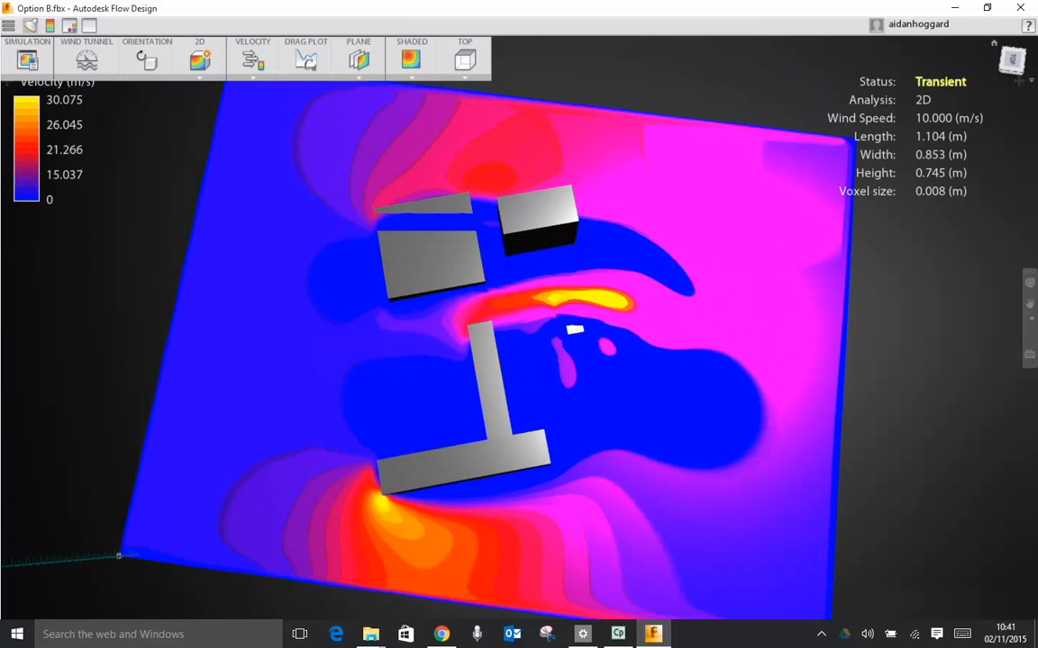
{"action": "left_click_drag", "start_coordinate": [1012, 68], "coordinate": [1006, 56]}
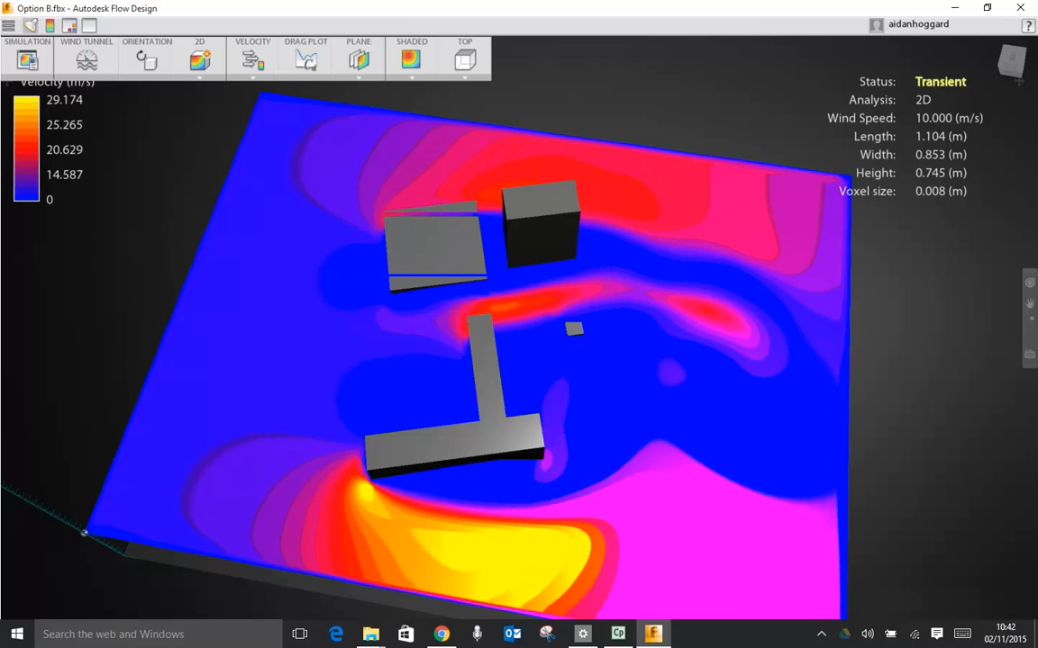
Adjust the height of the horizontal velocity slice slightly through the buildings and view it obliquely from above
{"action": "scroll", "coordinate": [519, 324], "scroll_direction": "down", "scroll_amount": 1}
{"action": "scroll", "coordinate": [519, 324], "scroll_direction": "up", "scroll_amount": 1}
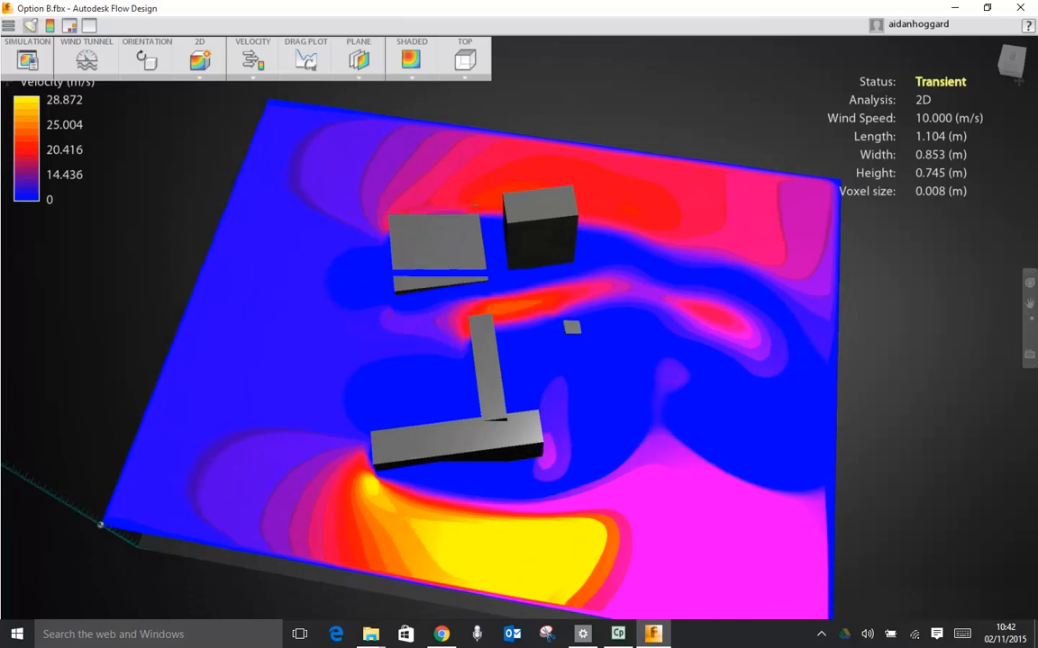
{"action": "scroll", "coordinate": [519, 325], "scroll_direction": "down", "scroll_amount": 3}
{"action": "scroll", "coordinate": [518, 324], "scroll_direction": "down", "scroll_amount": 1}
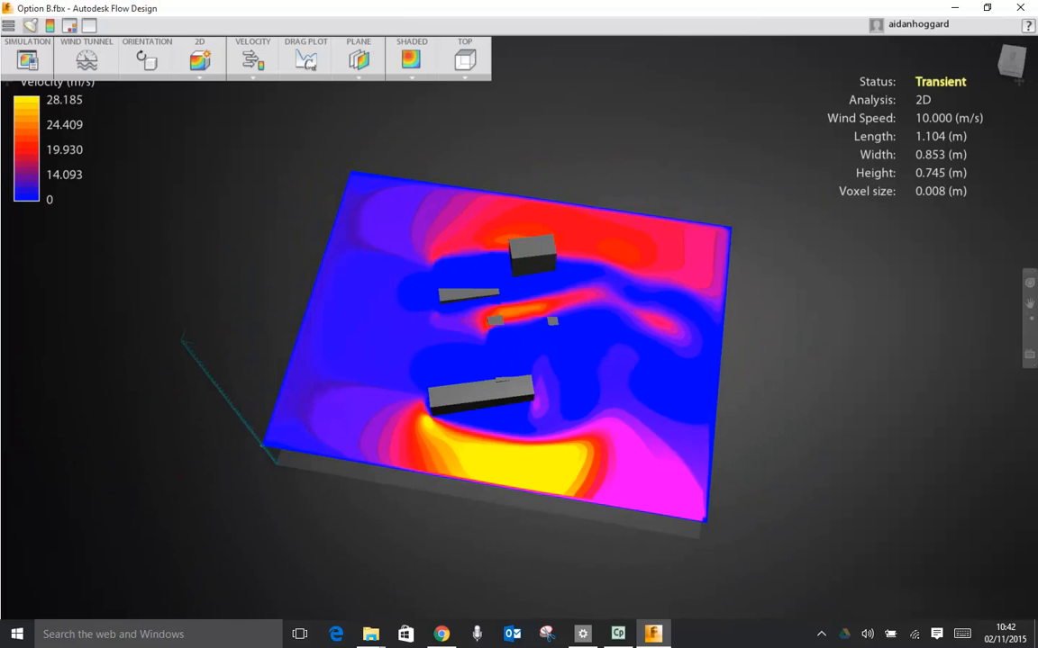
{"action": "mouse_move", "coordinate": [518, 324]}
{"action": "middle_mouse_down", "text": "shift"}
{"action": "mouse_move", "coordinate": [468, 270]}
{"action": "mouse_move", "coordinate": [423, 270]}
{"action": "middle_mouse_up", "text": "shift"}
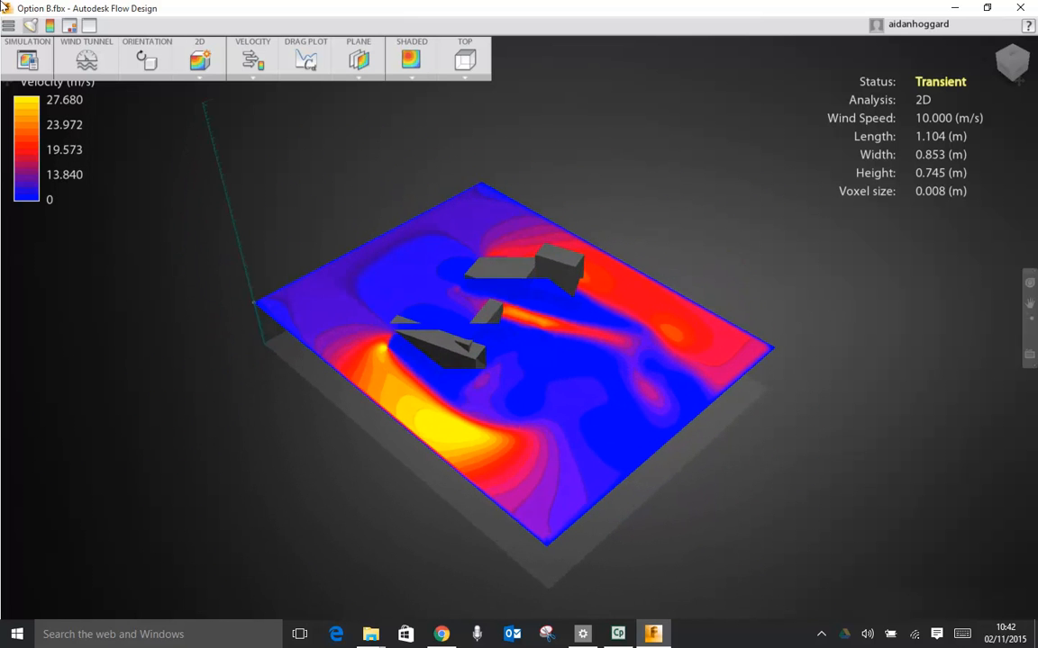
{"action": "scroll", "coordinate": [519, 324], "scroll_direction": "down", "scroll_amount": 2}
{"action": "scroll", "coordinate": [519, 324], "scroll_direction": "up", "scroll_amount": 4}
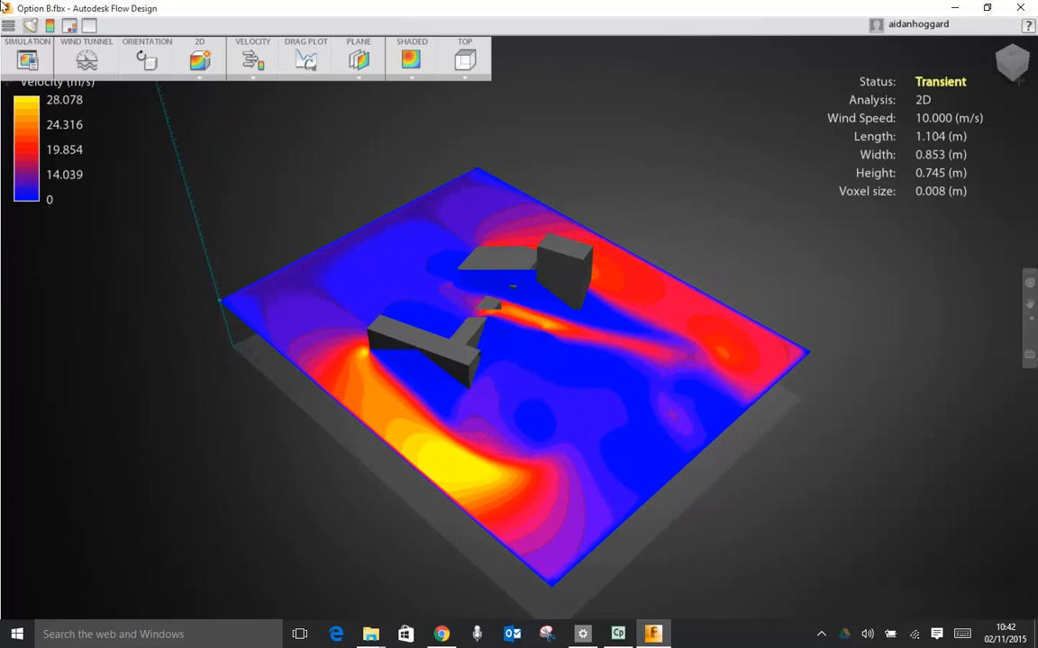
{"action": "left_click", "coordinate": [221, 297]}
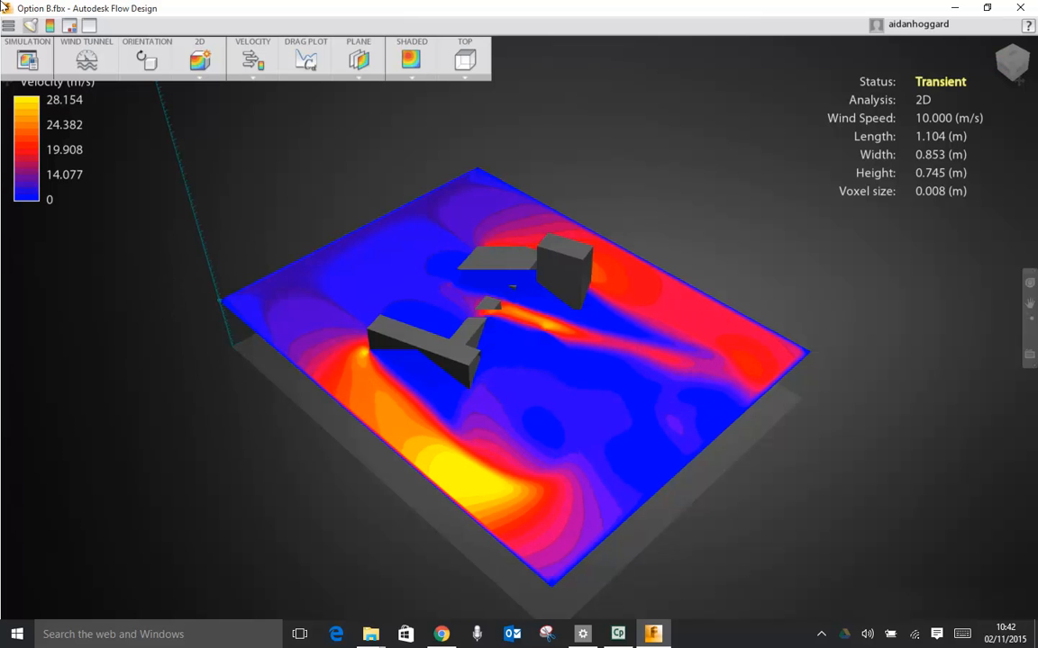
{"action": "left_click_drag", "start_coordinate": [220, 300], "coordinate": [221, 309]}
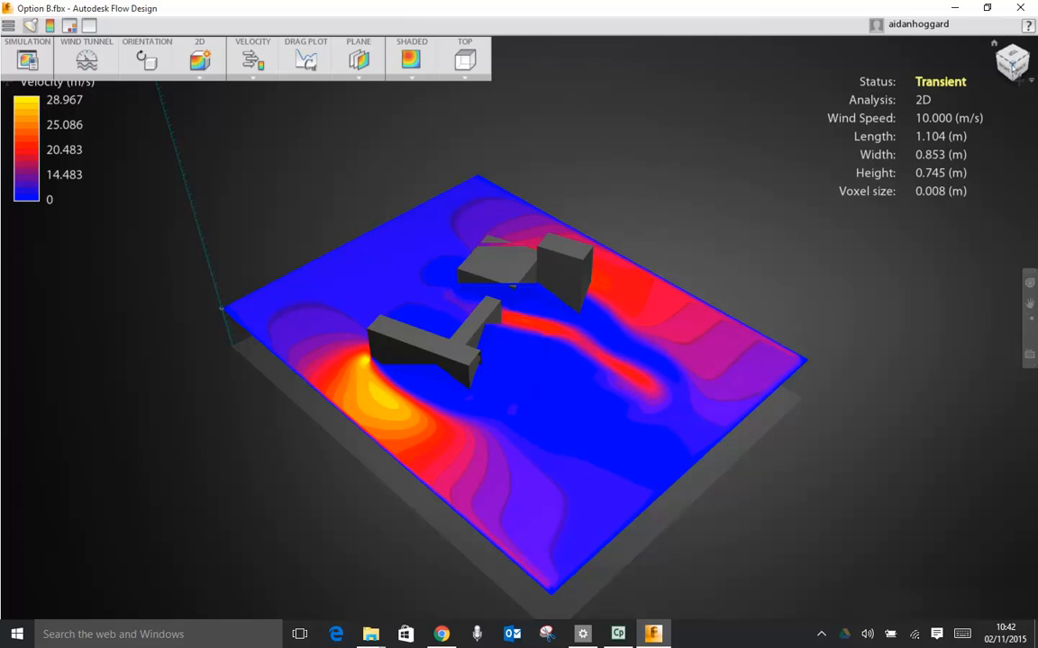
{"action": "left_click_drag", "start_coordinate": [1012, 64], "coordinate": [1013, 79]}
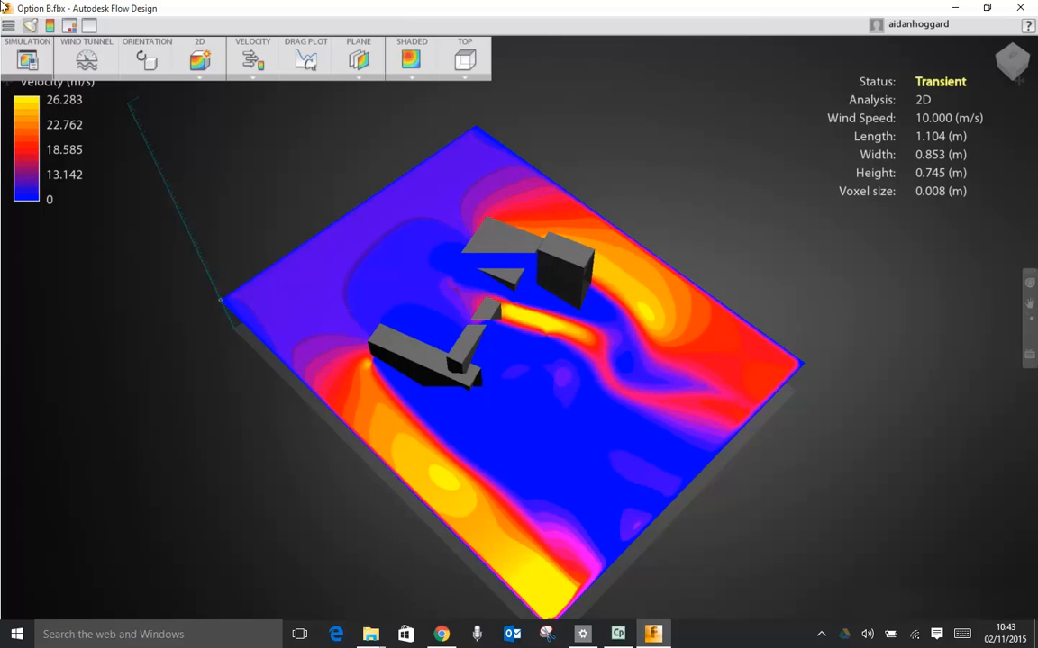
Review the simulation resolution and unit settings, and the wind tunnel settings, keeping all their values
{"action": "left_click", "coordinate": [27, 59]}
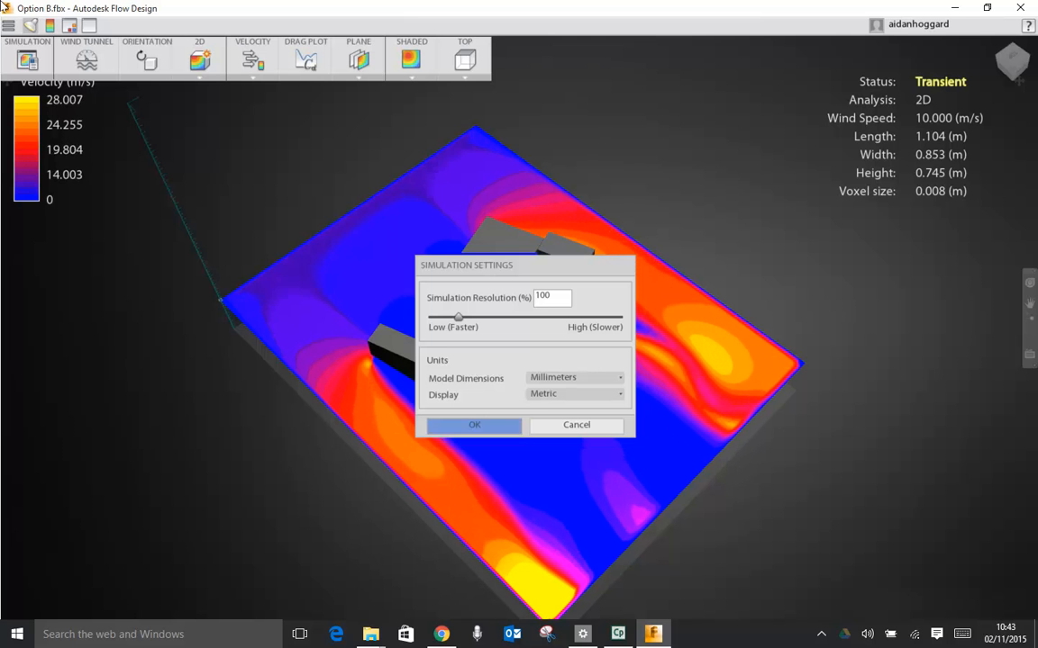
{"action": "left_click", "coordinate": [474, 425]}
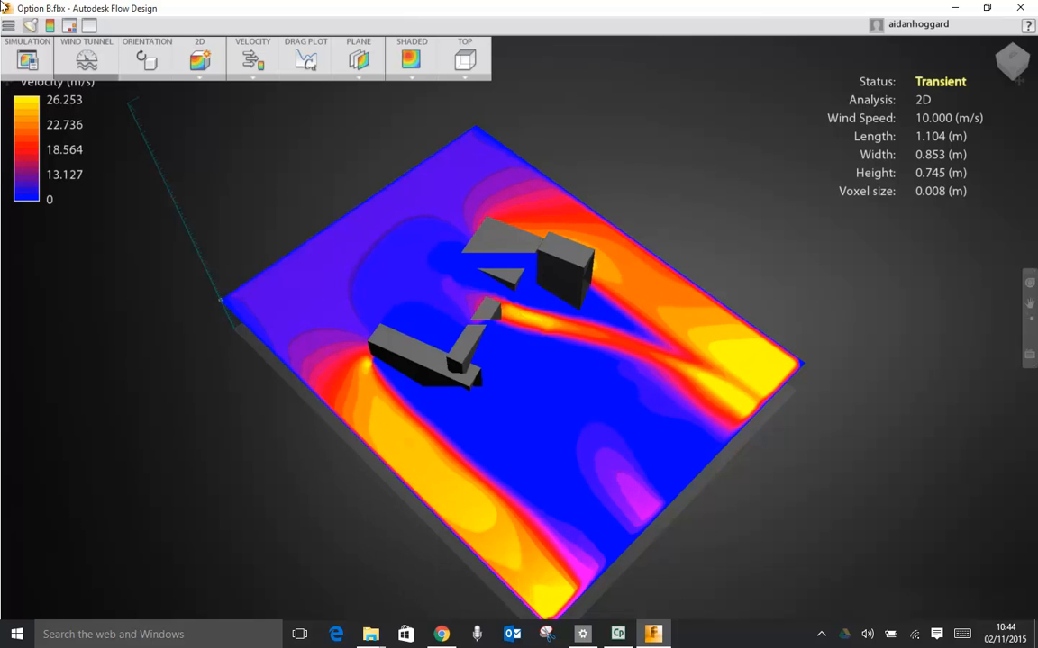
{"action": "left_click", "coordinate": [87, 60]}
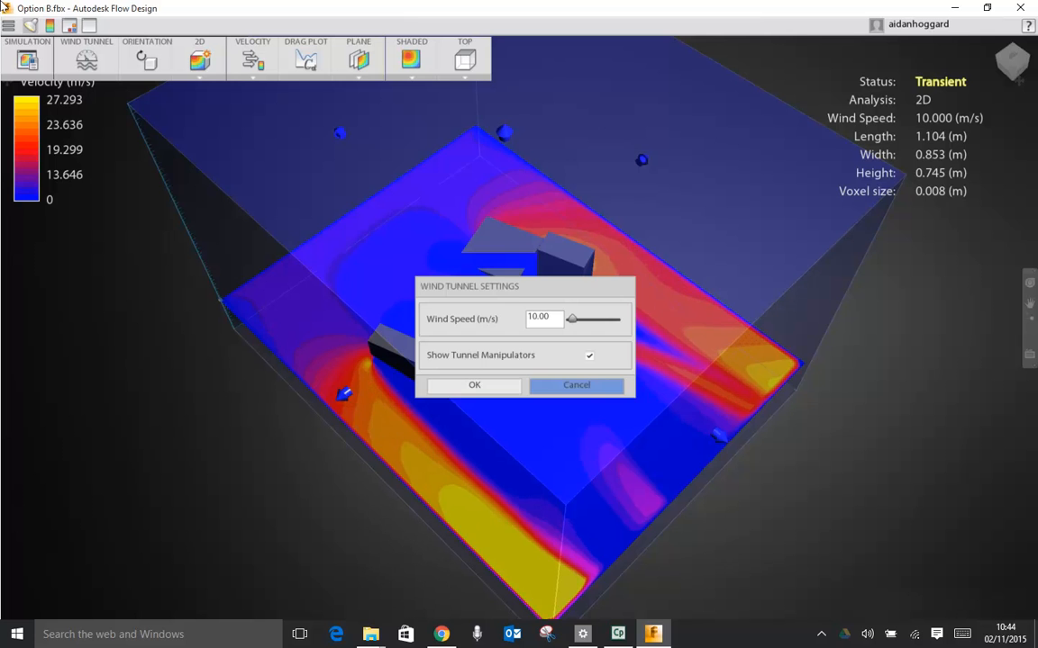
{"action": "left_click", "coordinate": [576, 385]}
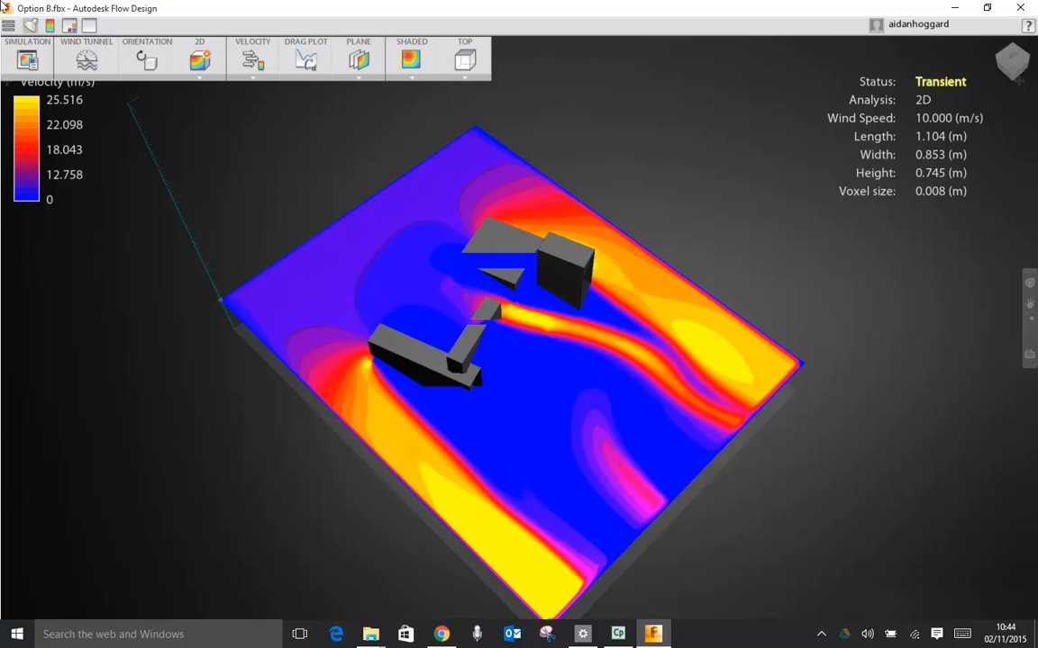
Set the wind tunnel's wind speed to 6 m/s
{"action": "left_click", "coordinate": [86, 60]}
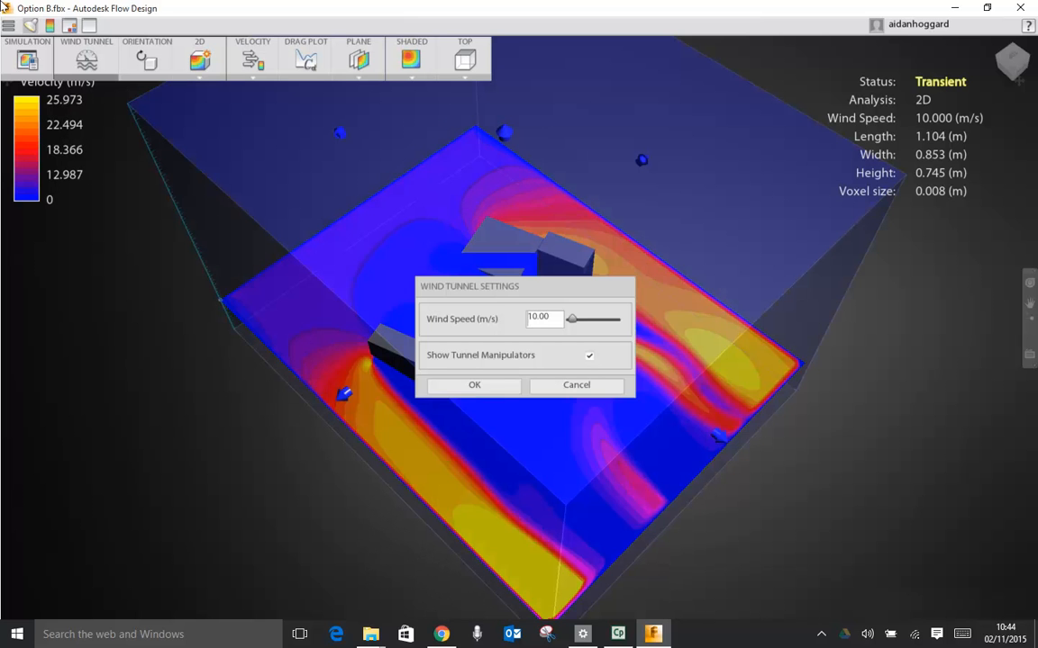
{"action": "key", "text": "ctrl+a"}
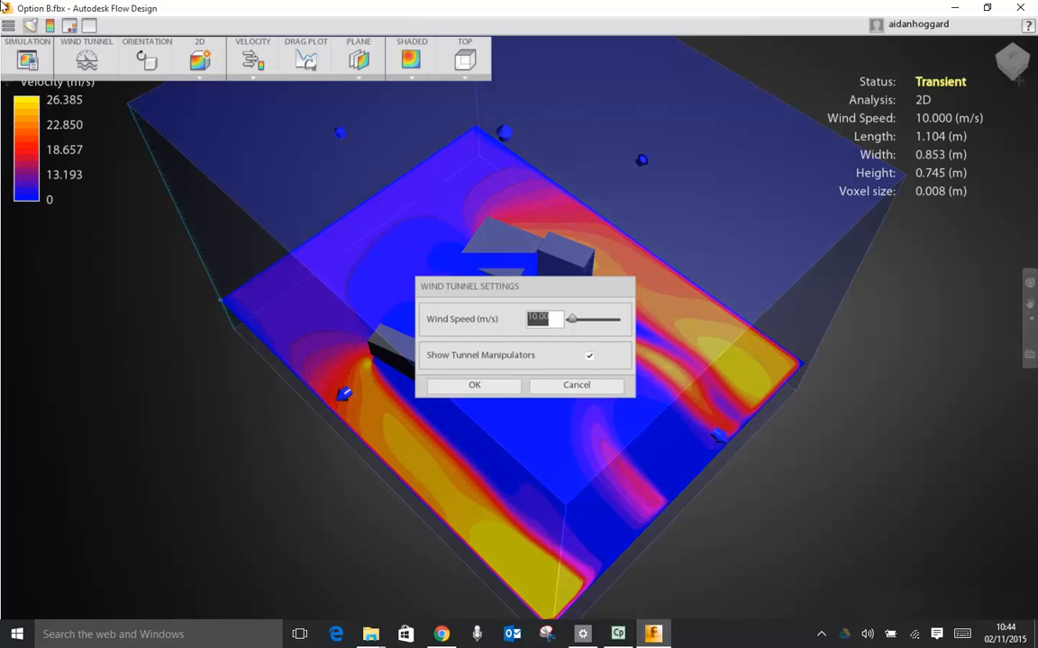
{"action": "type", "text": "6"}
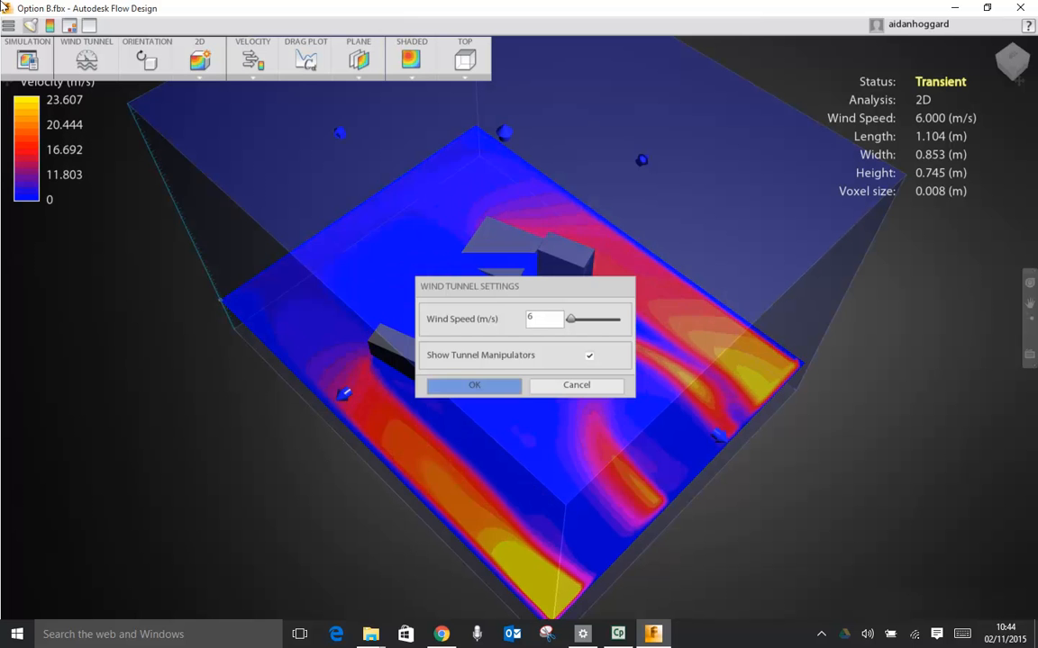
{"action": "key", "text": "Return"}
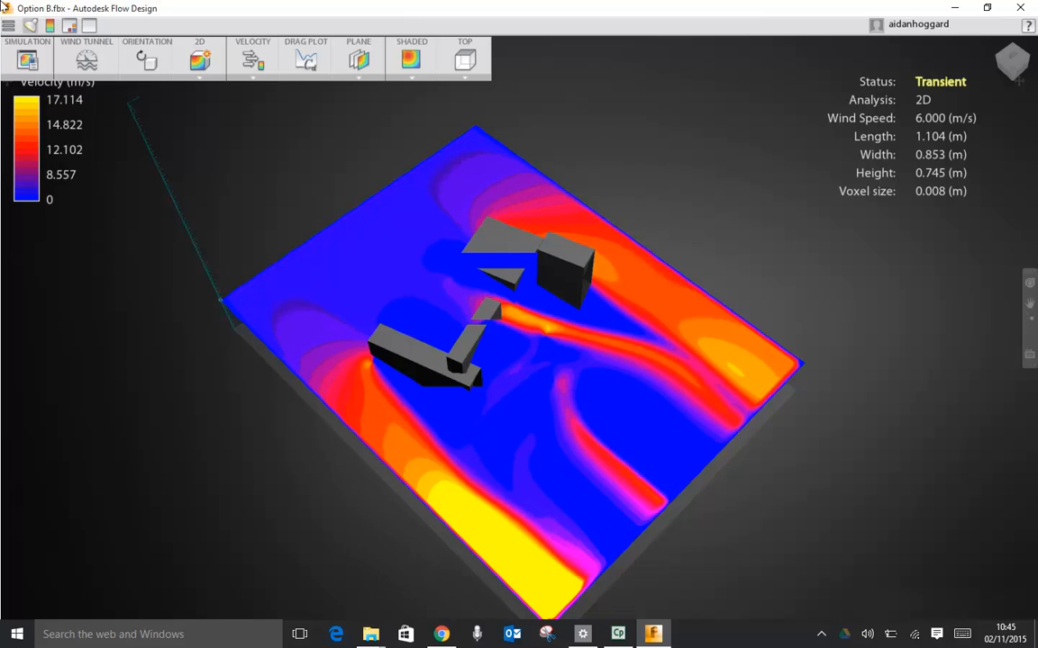
Raise the wind speed in the tunnel to 18 m/s
{"action": "left_click", "coordinate": [86, 60]}
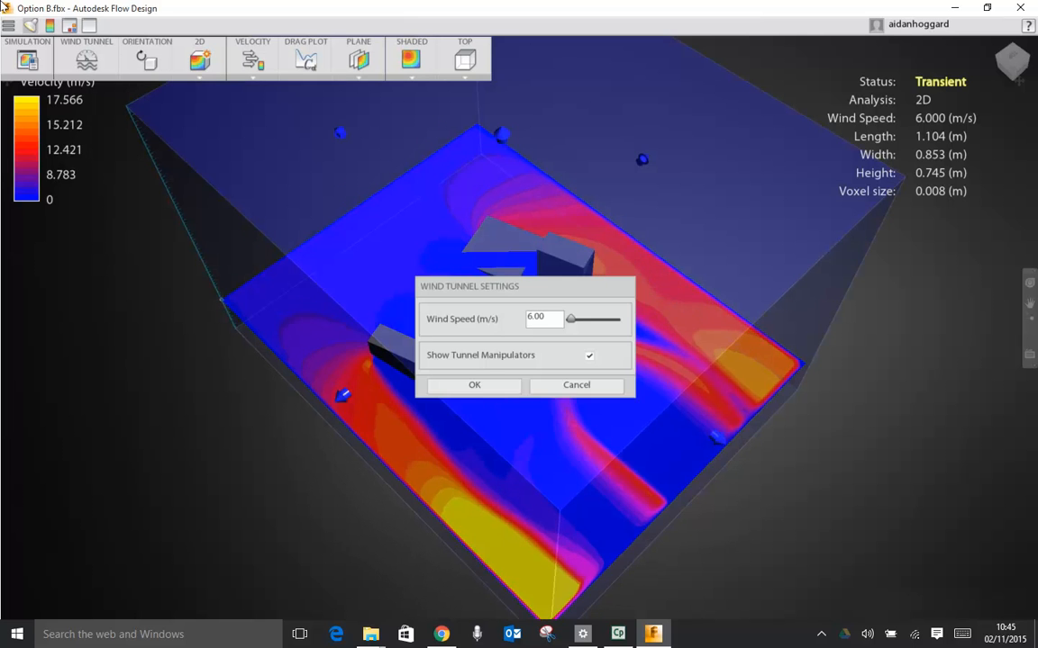
{"action": "double_click", "coordinate": [536, 318]}
{"action": "type", "text": "18"}
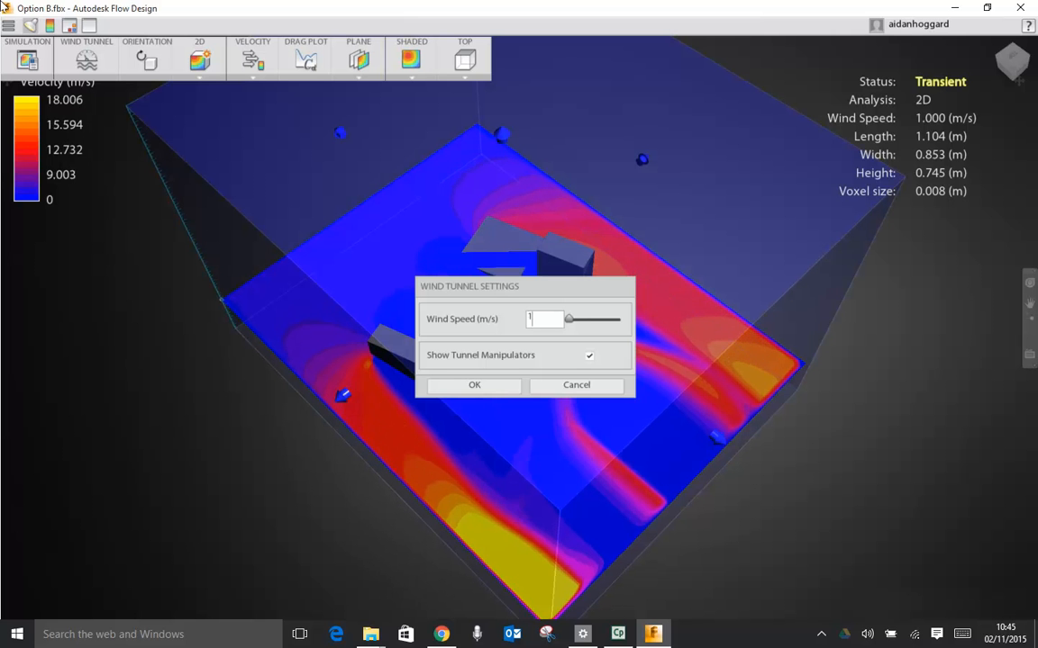
{"action": "key", "text": "Return"}
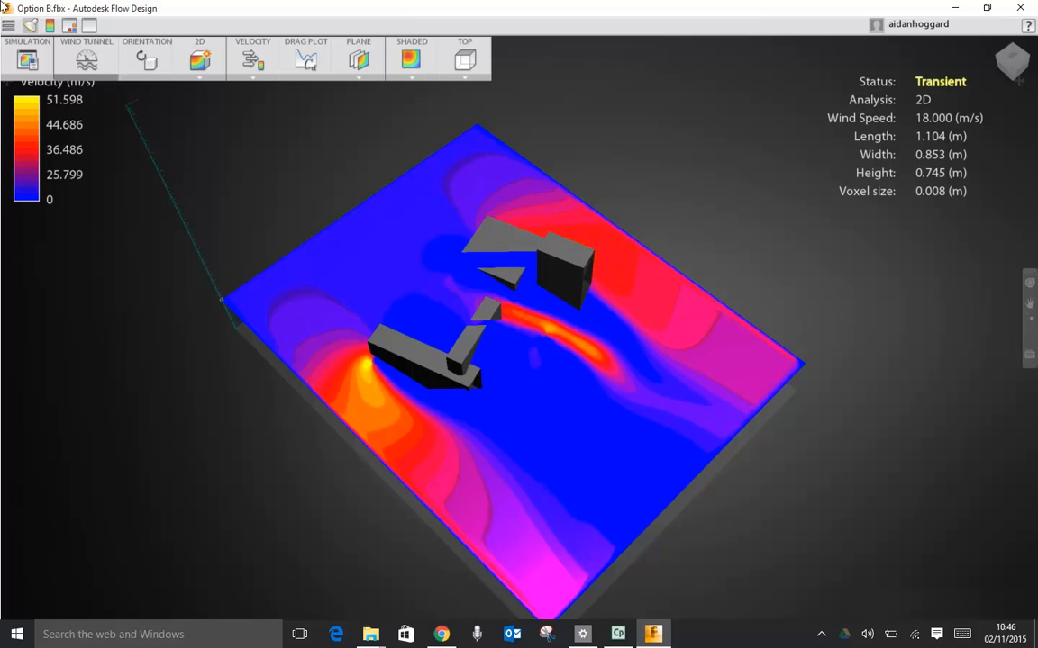
Return the wind tunnel's wind speed to 10 m/s
{"action": "left_click", "coordinate": [86, 60]}
{"action": "double_click", "coordinate": [538, 318]}
{"action": "type", "text": "10"}
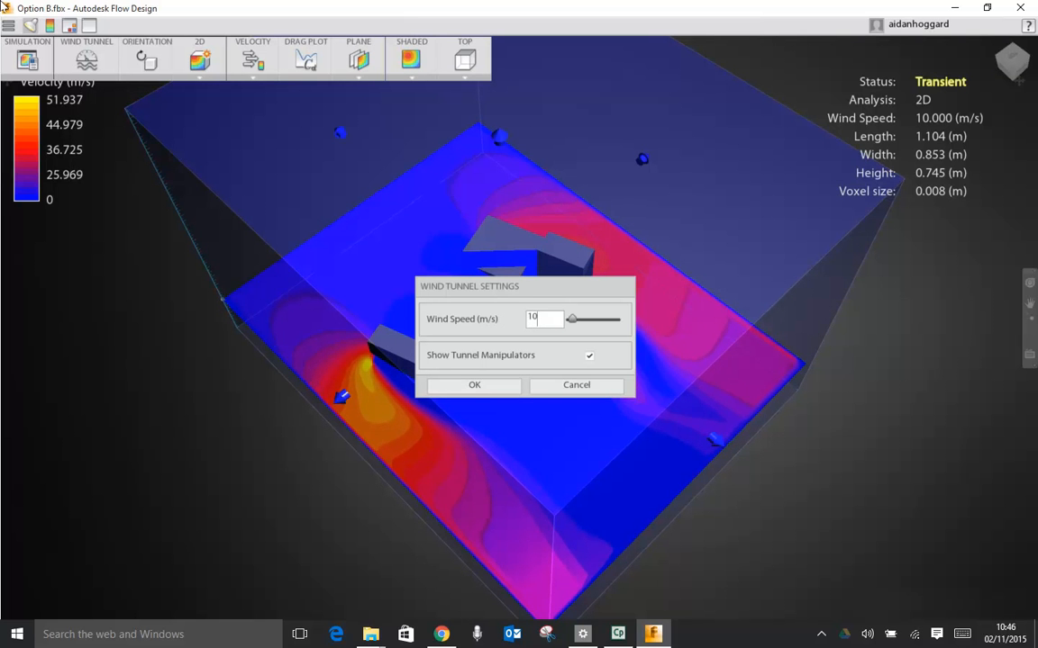
{"action": "key", "text": "Return"}
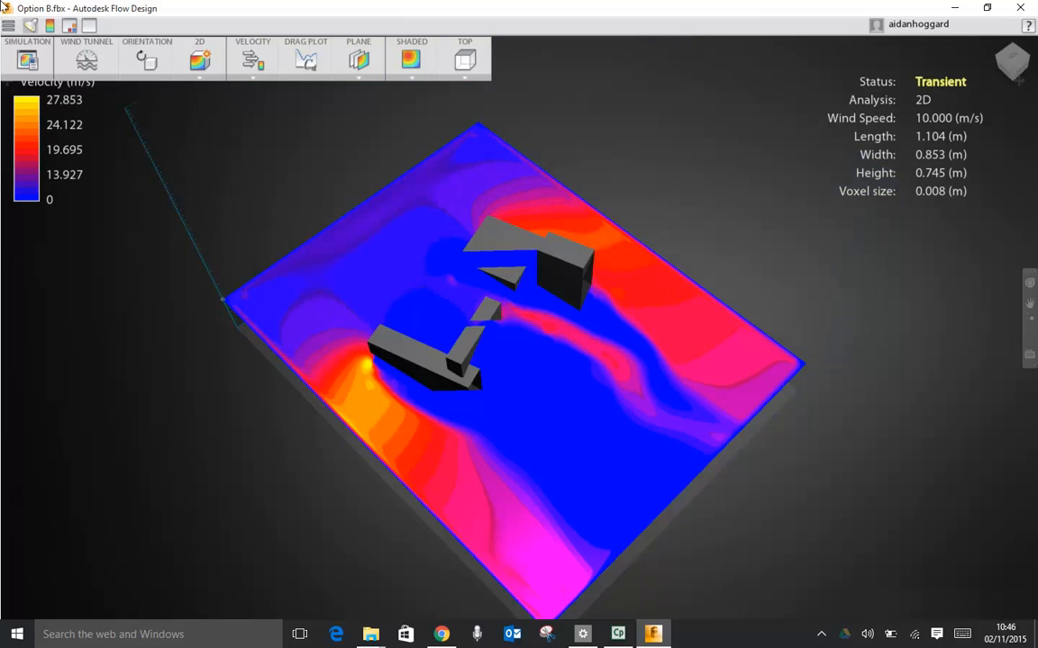
Rotate the site model about its Y axis by more than a quarter turn, keeping the X angle at 90 and the Z angle at 0 degrees
{"action": "left_click", "coordinate": [145, 60]}
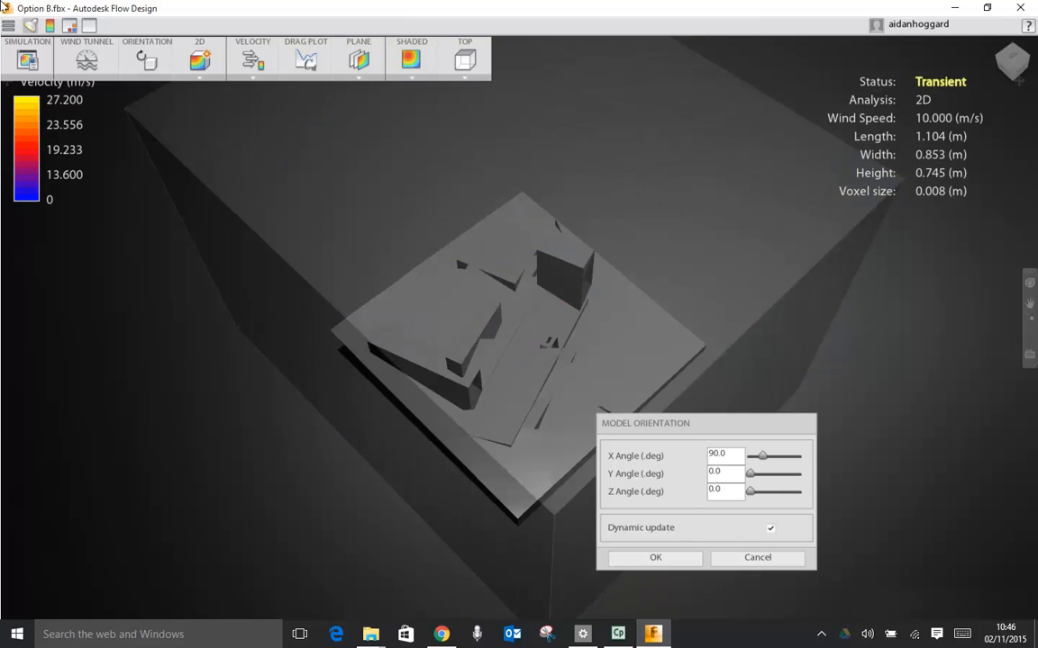
{"action": "left_click", "coordinate": [757, 558]}
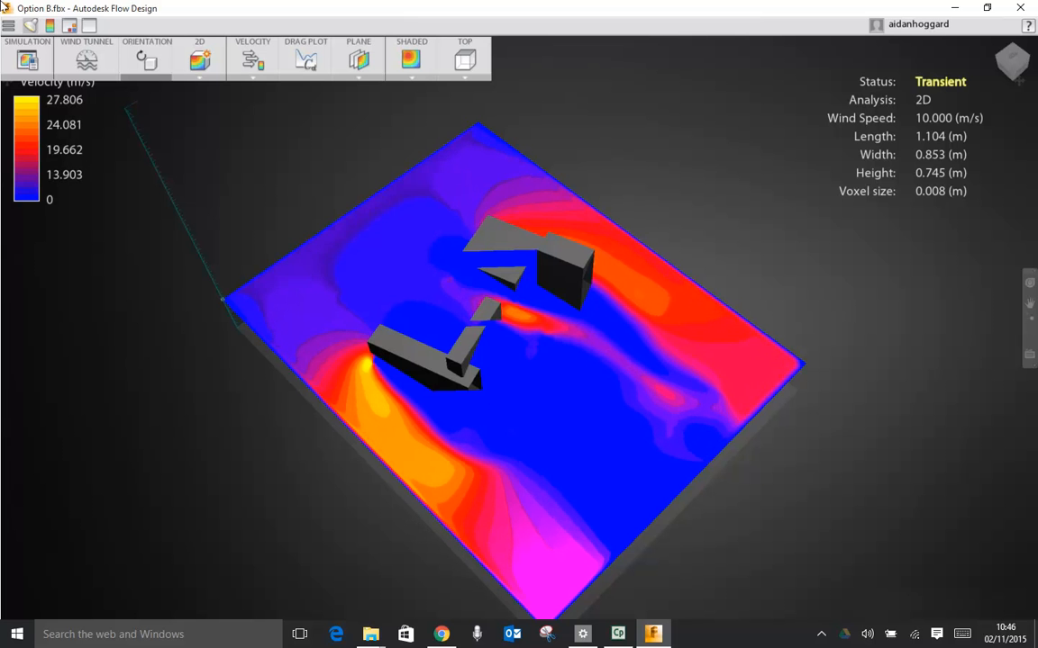
{"action": "left_click", "coordinate": [146, 59]}
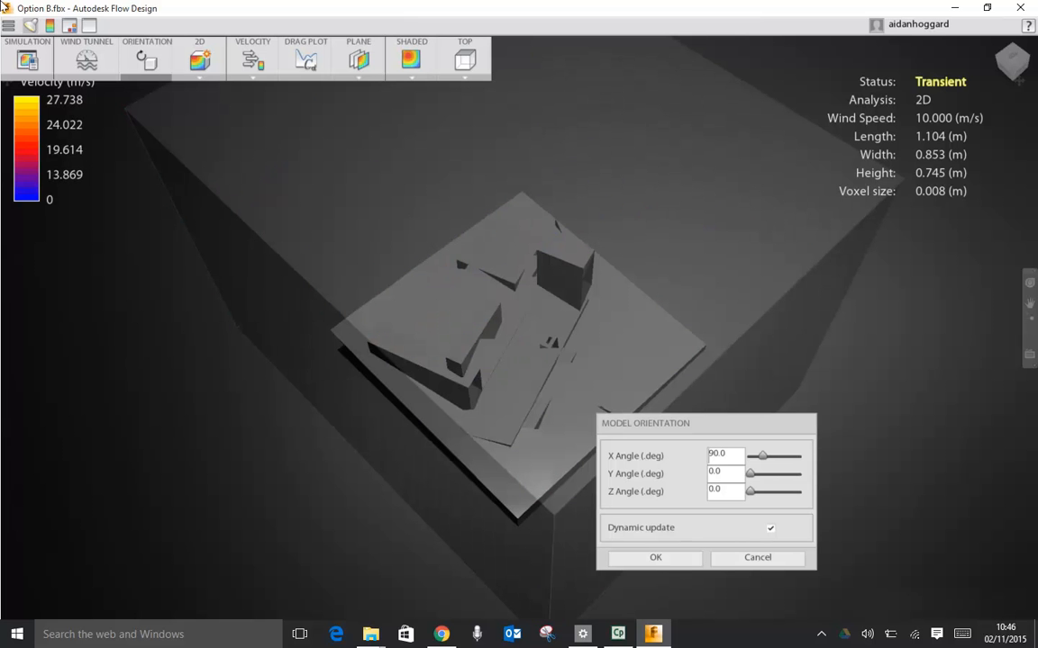
{"action": "left_click_drag", "start_coordinate": [750, 473], "coordinate": [770, 474]}
{"action": "left_click", "coordinate": [655, 557]}
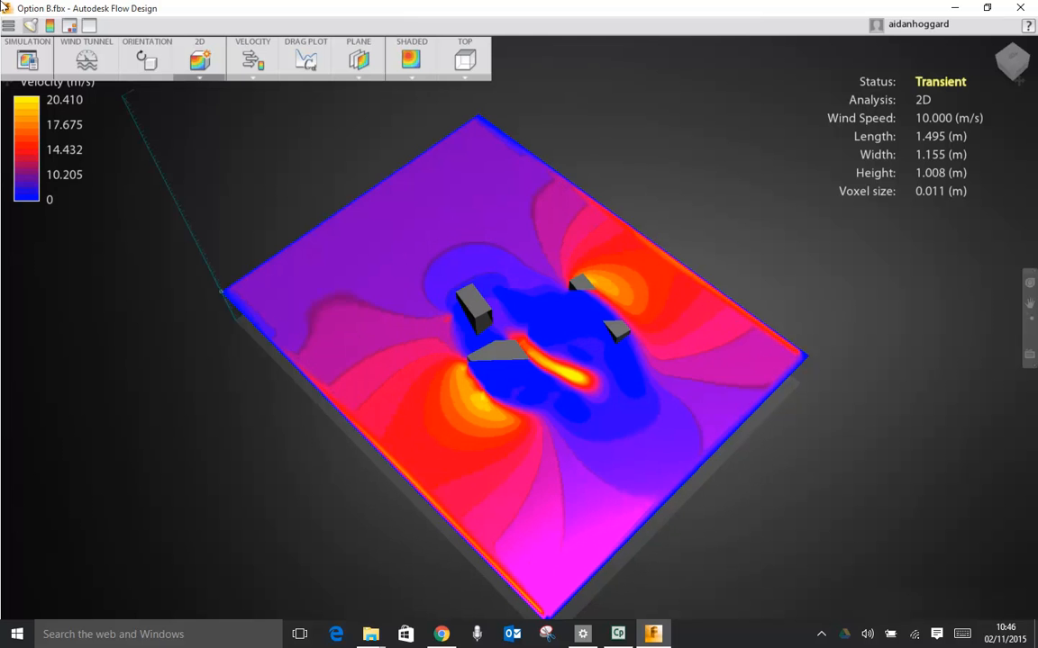
Show the pressure result on the slice for comparison, return to the velocity result, and display the drag plot
{"action": "mouse_move", "coordinate": [199, 64]}
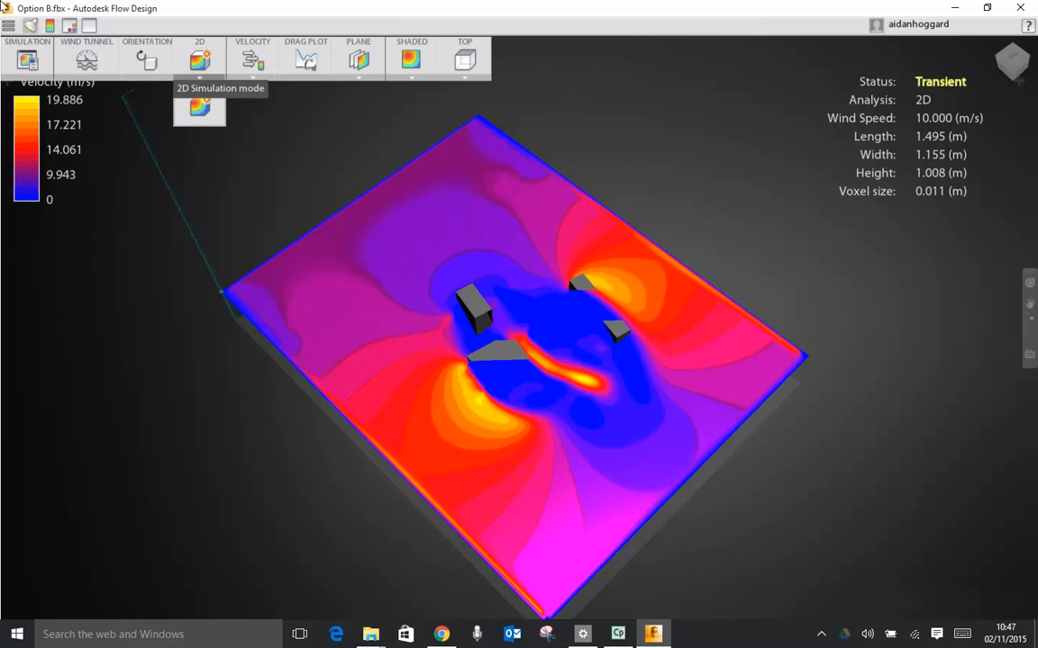
{"action": "mouse_move", "coordinate": [252, 65]}
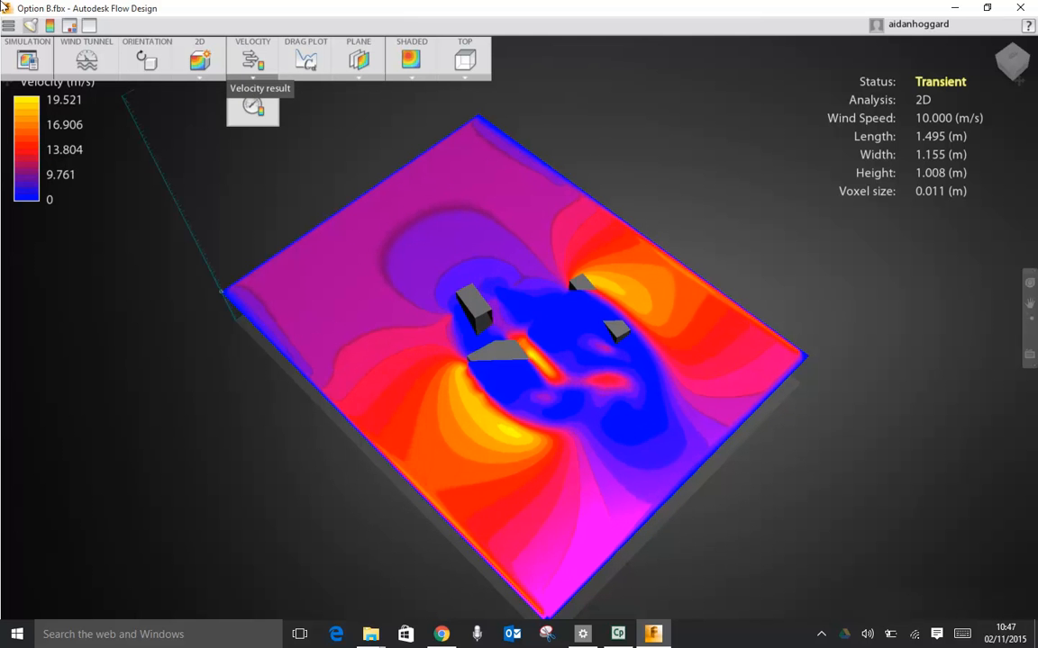
{"action": "left_click", "coordinate": [252, 106]}
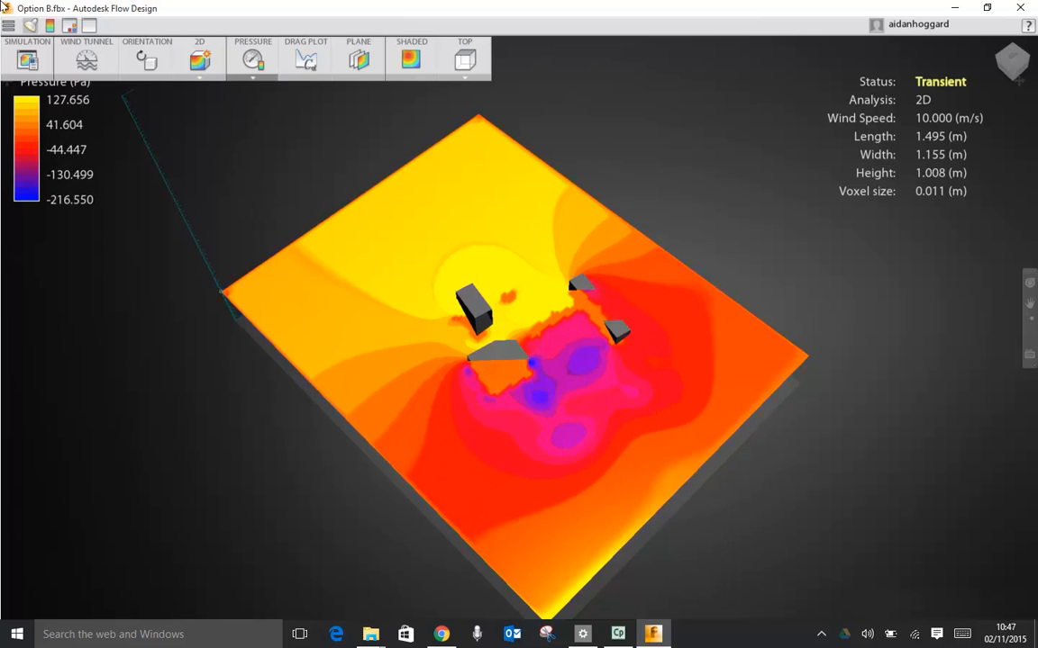
{"action": "left_click", "coordinate": [252, 75]}
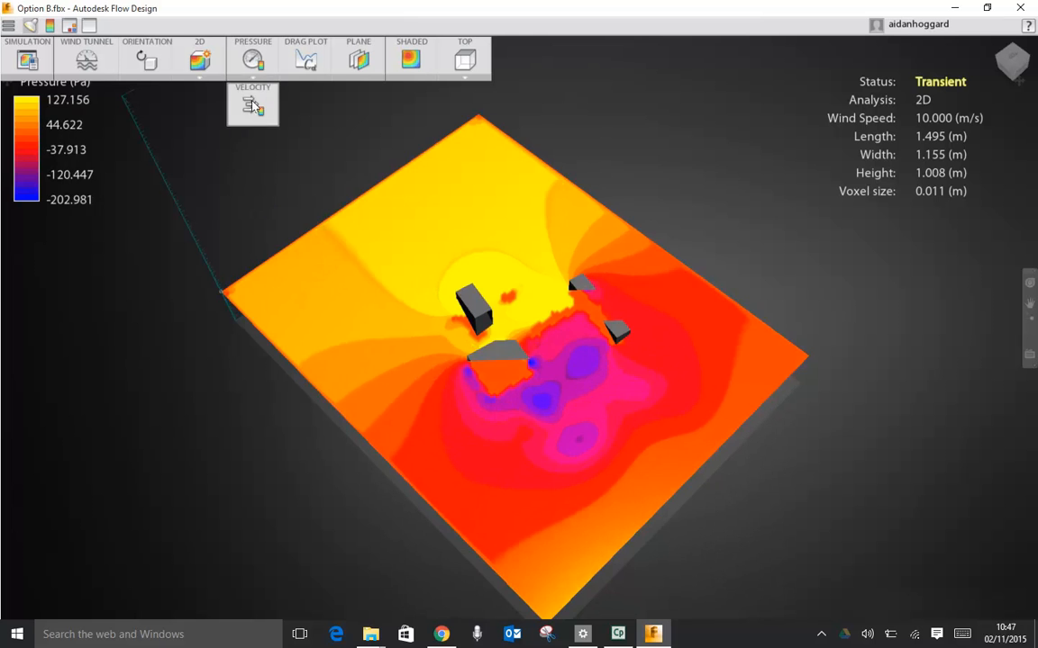
{"action": "left_click", "coordinate": [253, 104]}
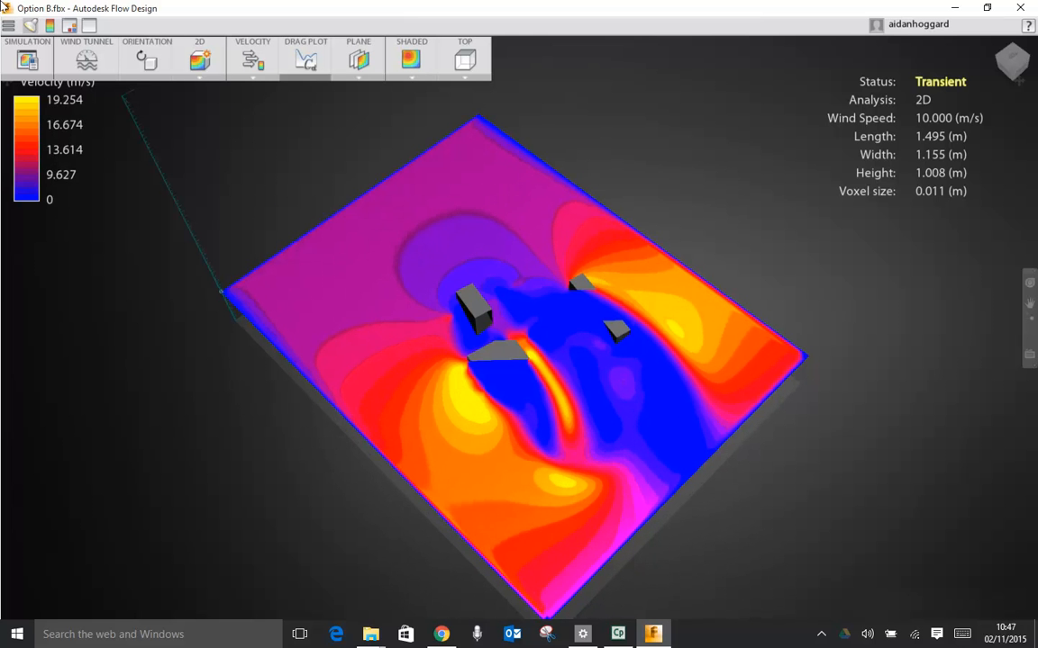
{"action": "left_click", "coordinate": [306, 59]}
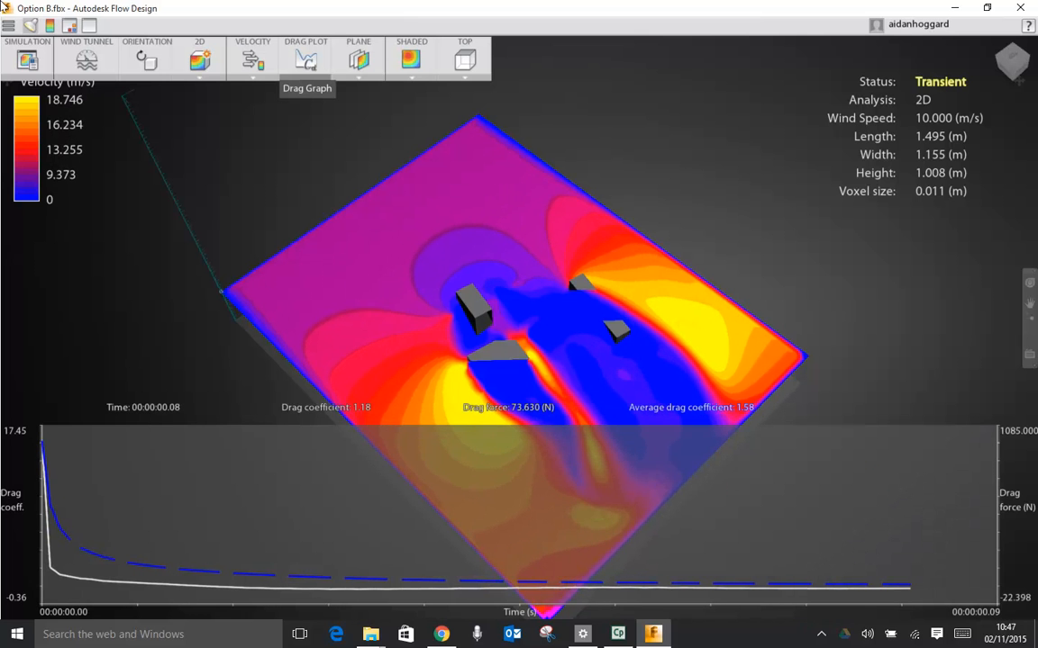
Hide the drag plot and show the wind velocity as flow lines instead of a plane
{"action": "left_click", "coordinate": [306, 60]}
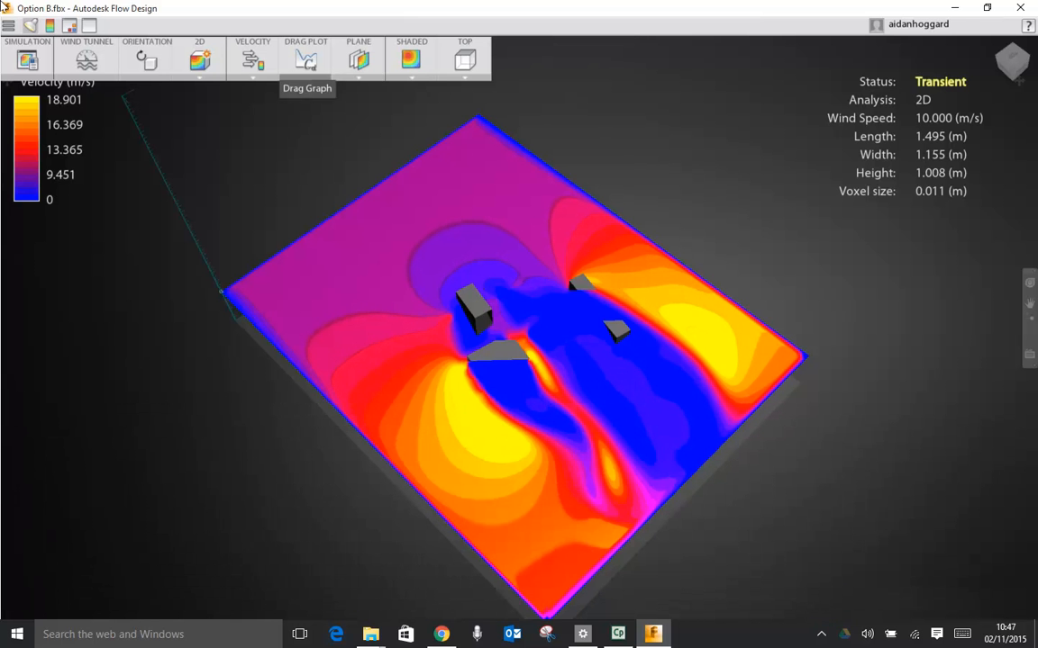
{"action": "left_click", "coordinate": [359, 77]}
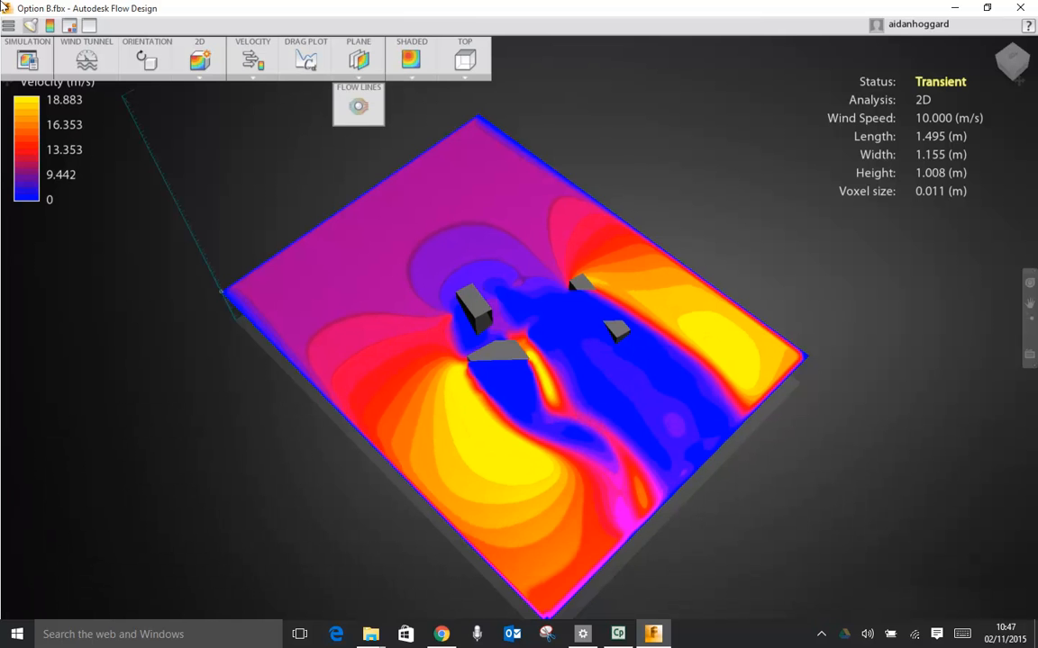
{"action": "left_click", "coordinate": [359, 106]}
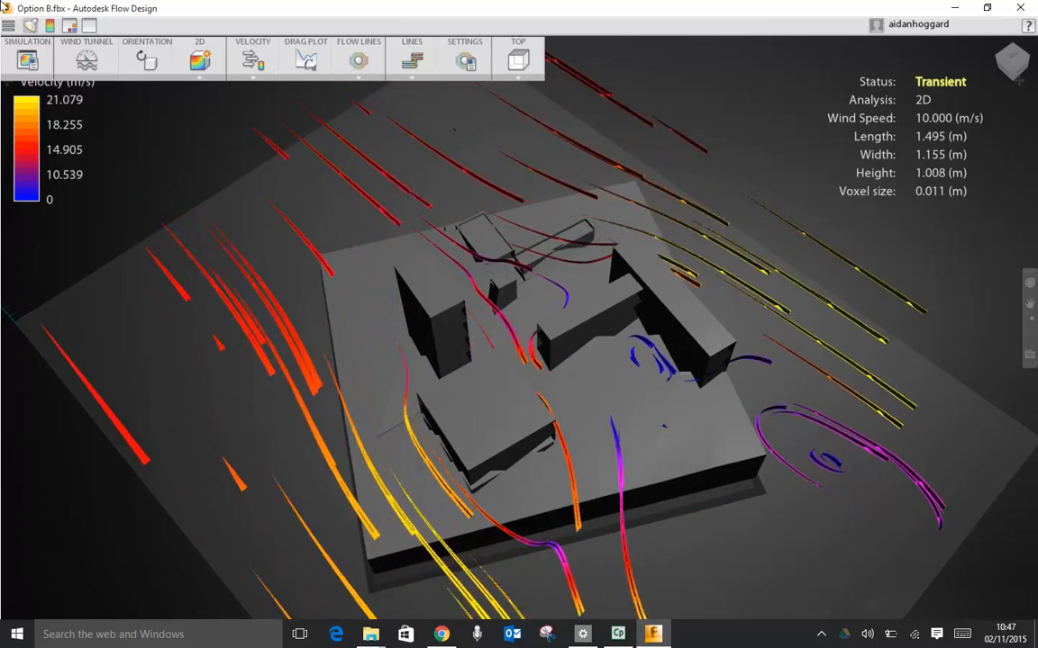
Preview the flow lines as tubes, smoke and particles, and return them to the lines style
{"action": "left_click", "coordinate": [412, 76]}
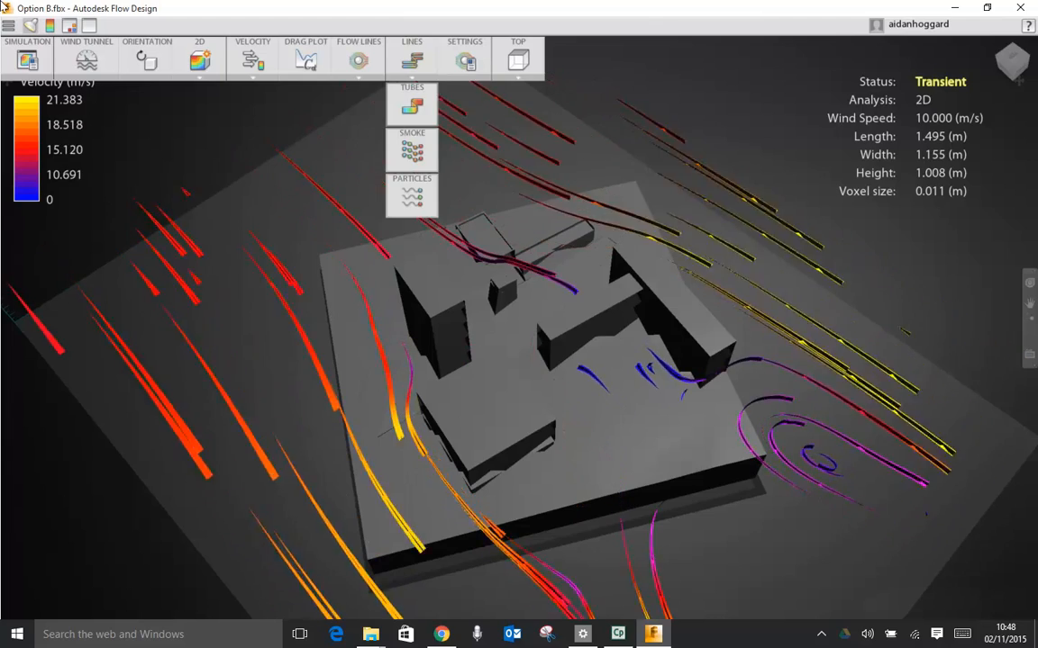
{"action": "left_click", "coordinate": [411, 106]}
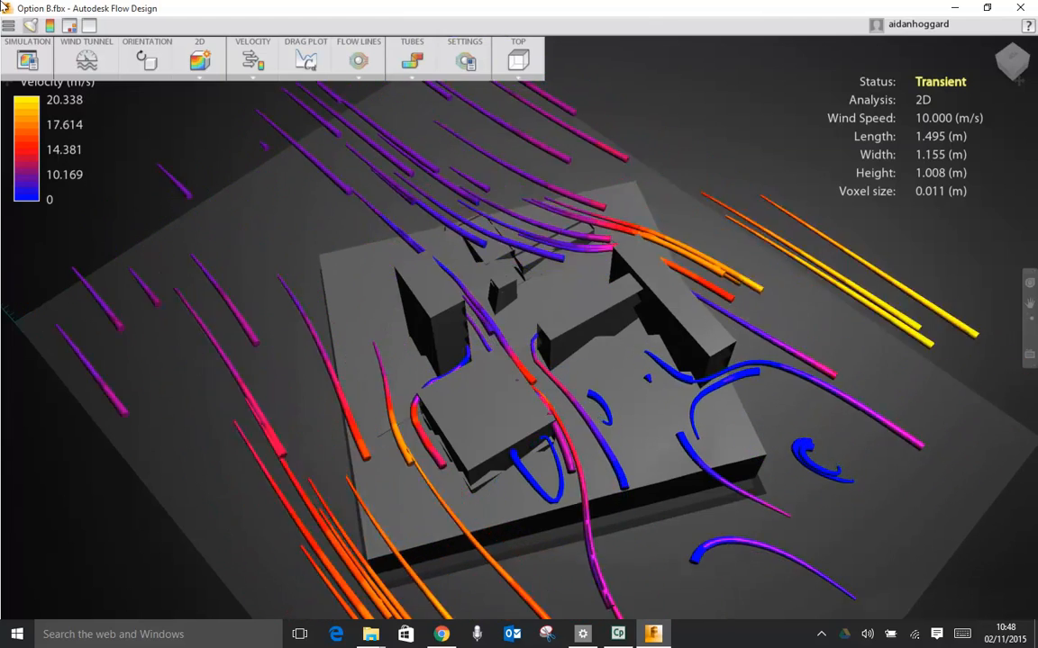
{"action": "left_click", "coordinate": [412, 77]}
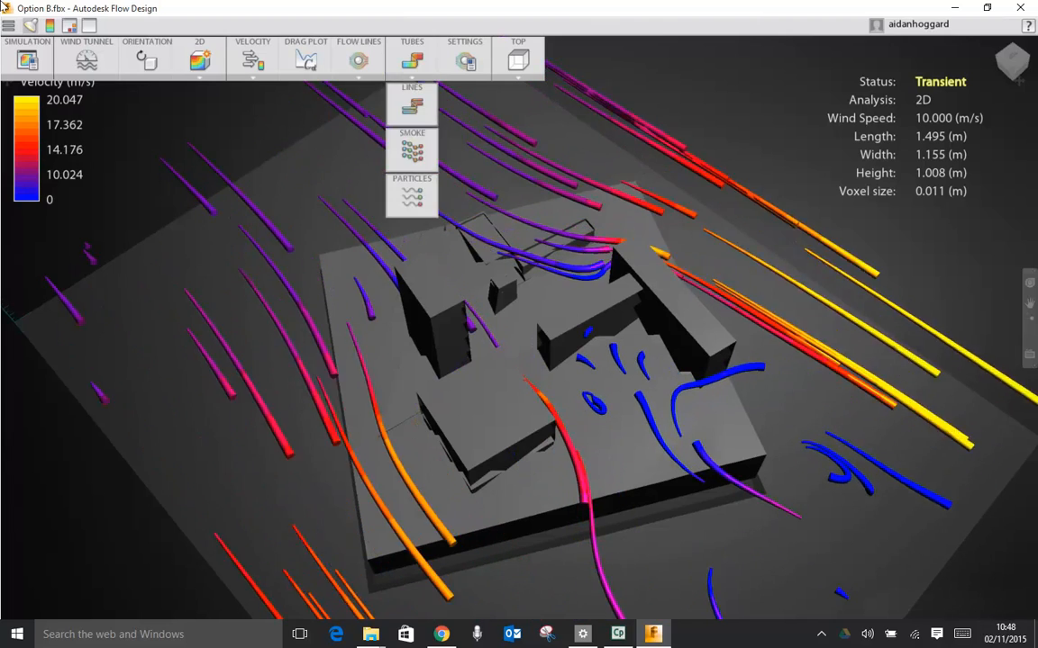
{"action": "left_click", "coordinate": [411, 147]}
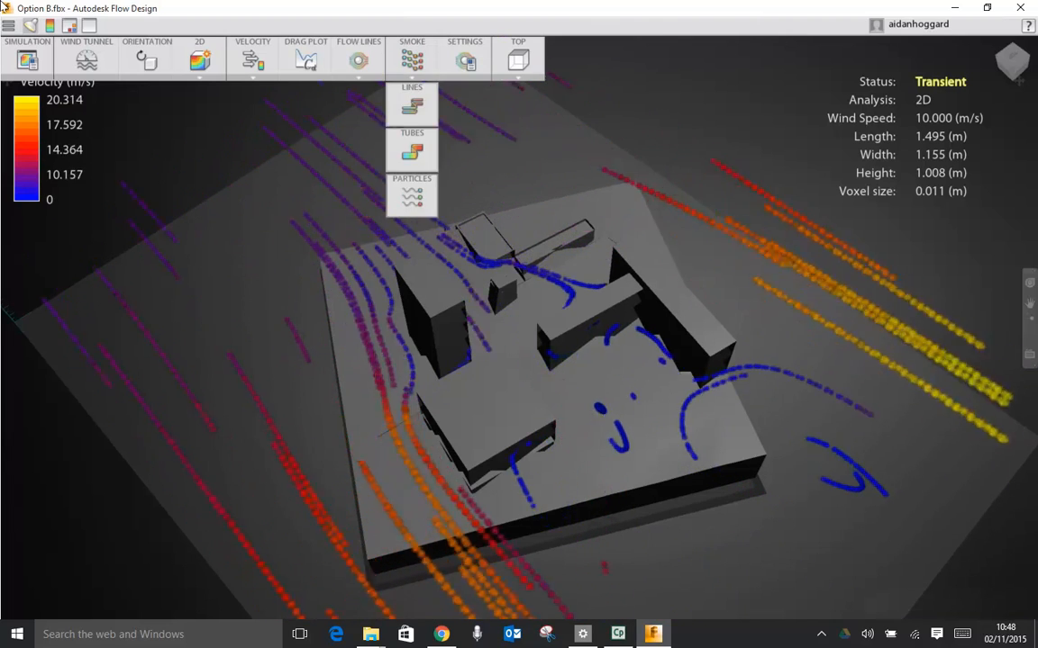
{"action": "left_click", "coordinate": [412, 193]}
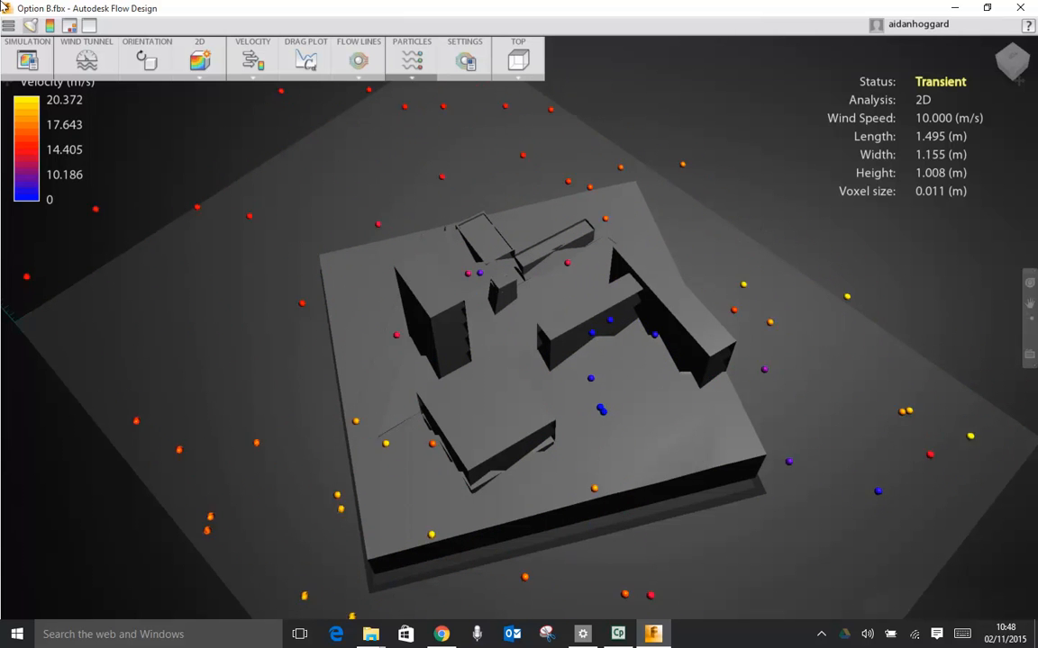
{"action": "left_click", "coordinate": [412, 61]}
{"action": "left_click", "coordinate": [412, 102]}
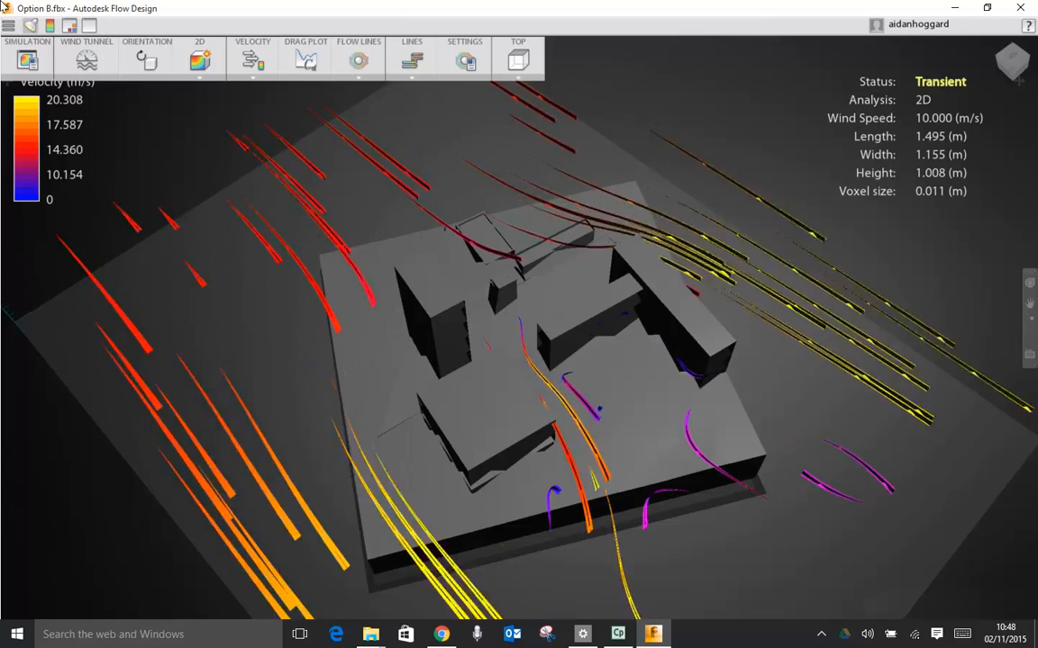
Set the flow line count to 1426, speed to 56%, size to 71% and length to 37
{"action": "left_click", "coordinate": [464, 60]}
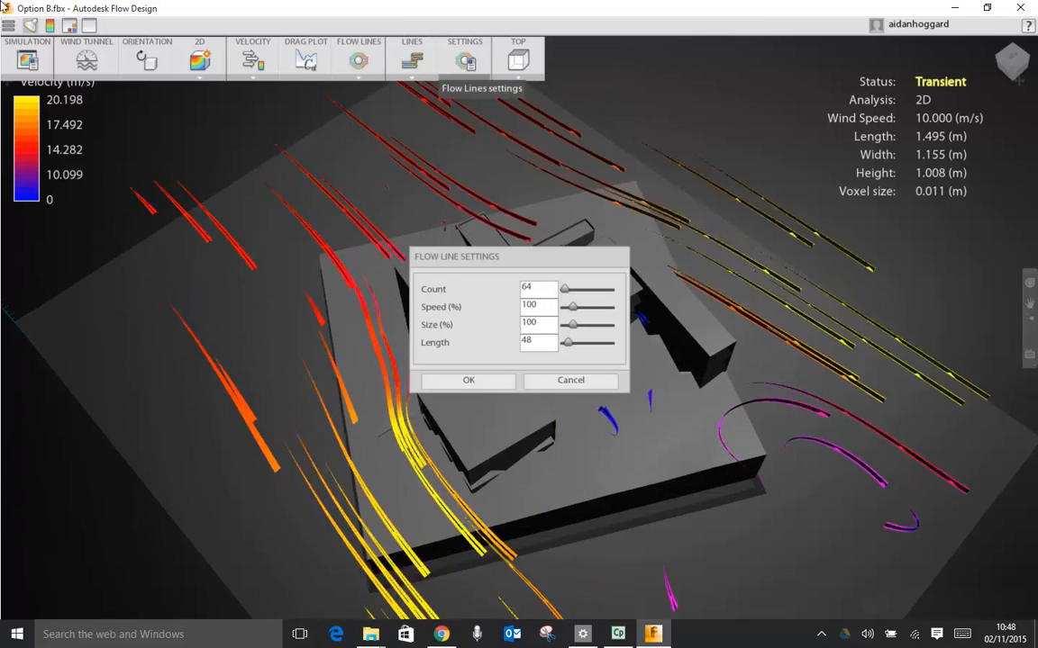
{"action": "left_click_drag", "start_coordinate": [477, 258], "coordinate": [75, 428]}
{"action": "left_click_drag", "start_coordinate": [75, 469], "coordinate": [87, 466]}
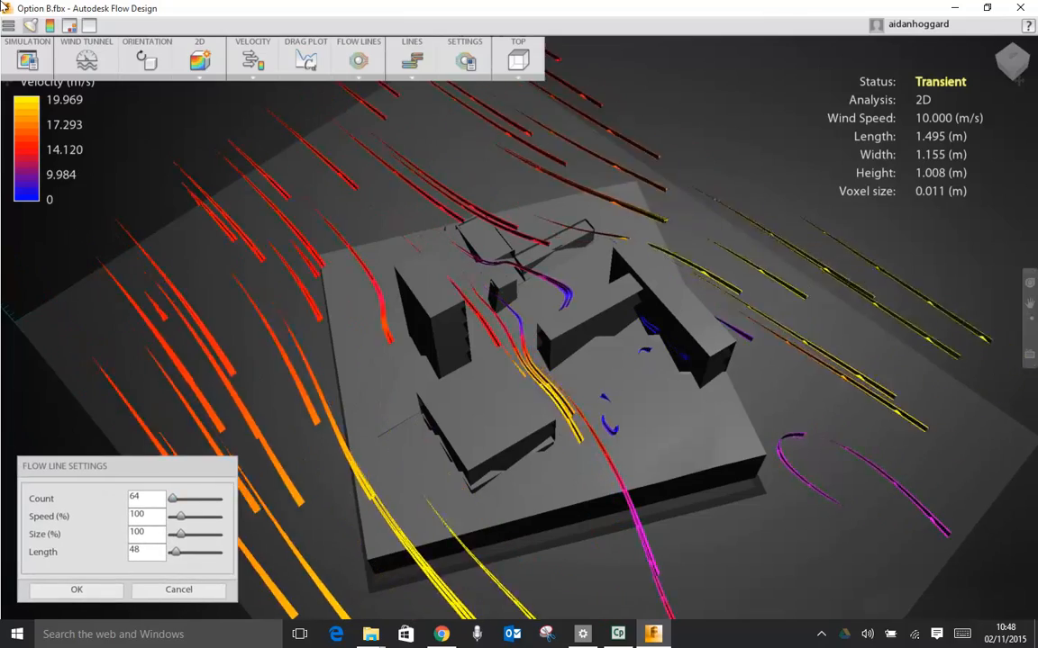
{"action": "left_click_drag", "start_coordinate": [200, 498], "coordinate": [193, 498]}
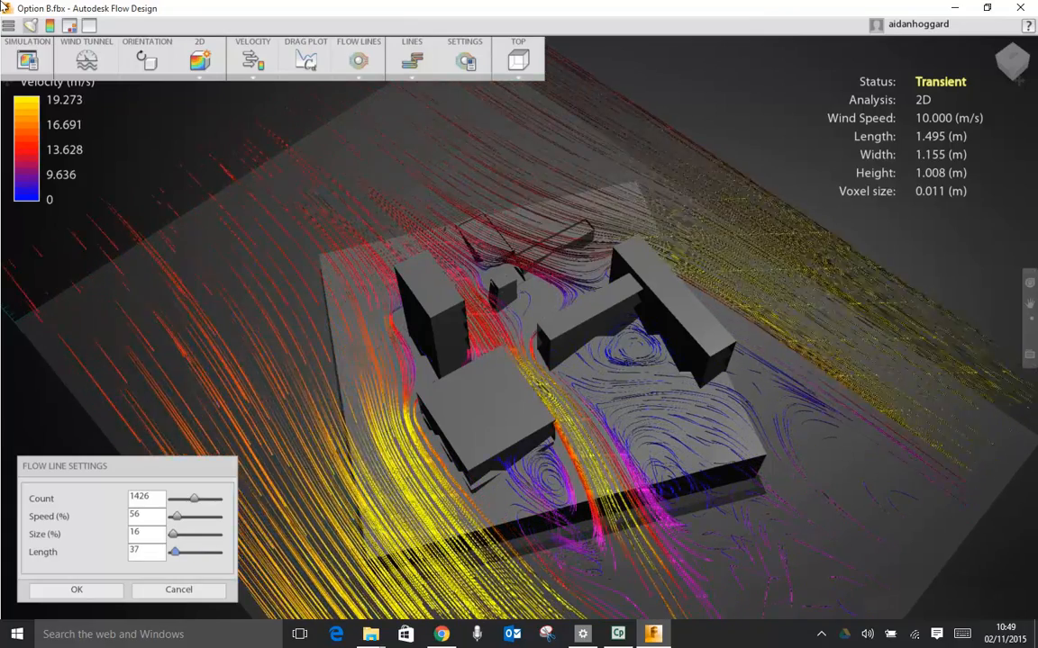
{"action": "left_click_drag", "start_coordinate": [173, 534], "coordinate": [178, 534]}
{"action": "left_click", "coordinate": [77, 590]}
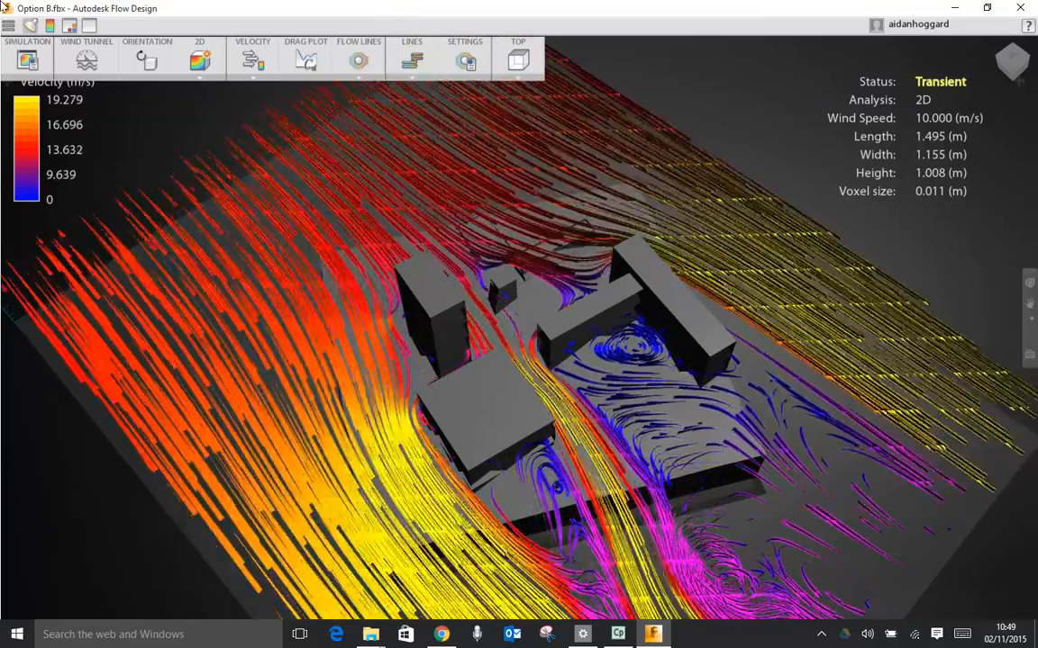
Save an image of the flow line view to the Desktop under the file name 2
{"action": "left_click", "coordinate": [8, 25]}
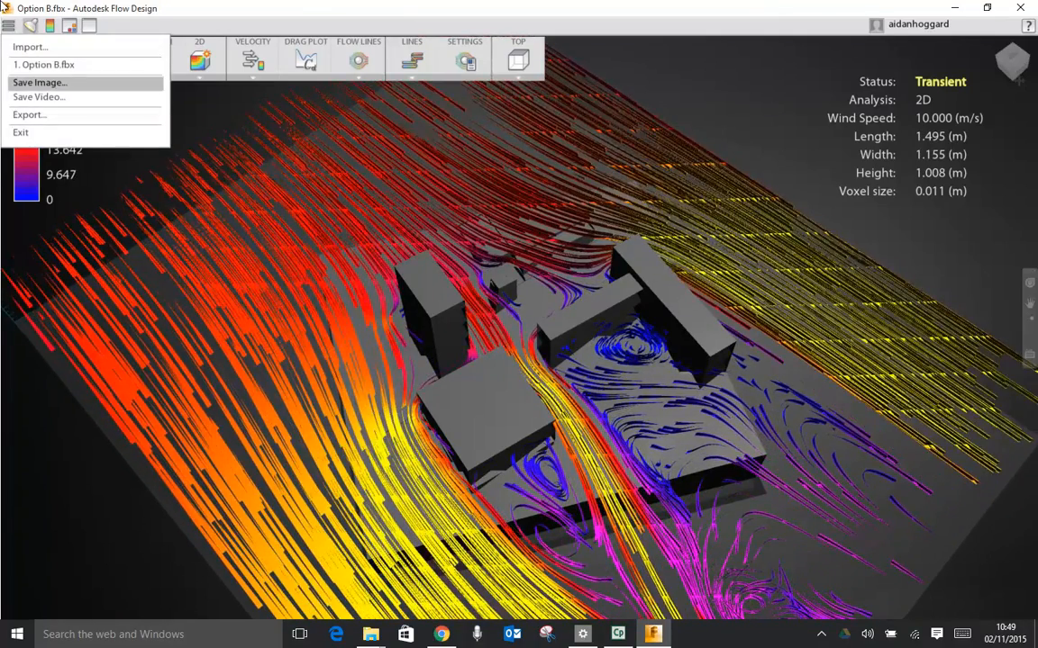
{"action": "left_click", "coordinate": [40, 82]}
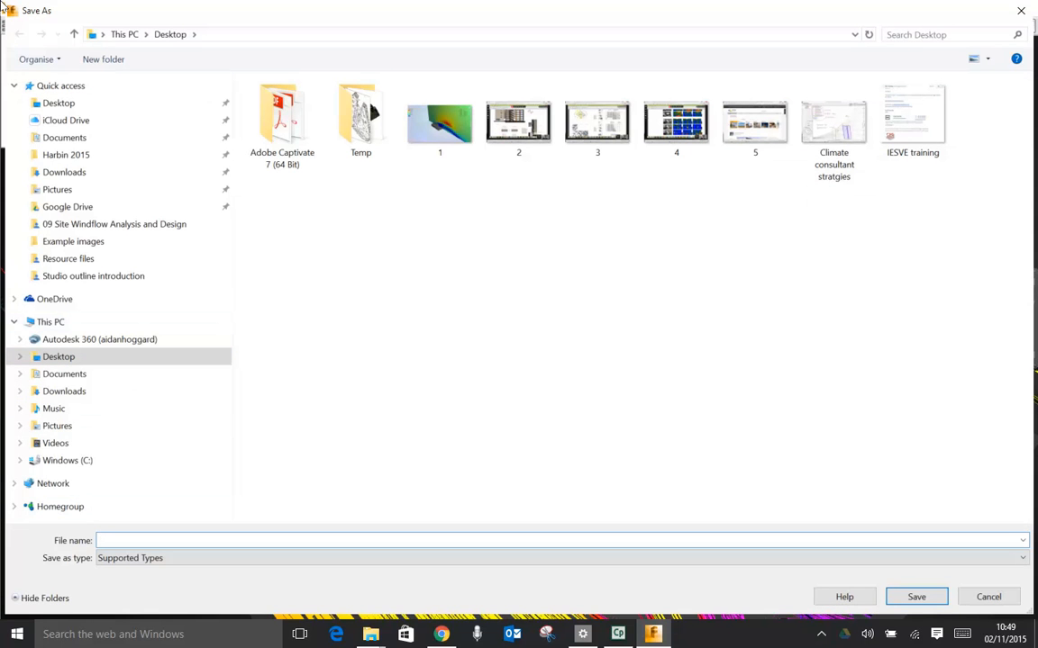
{"action": "type", "text": "2"}
{"action": "key", "text": "Return"}
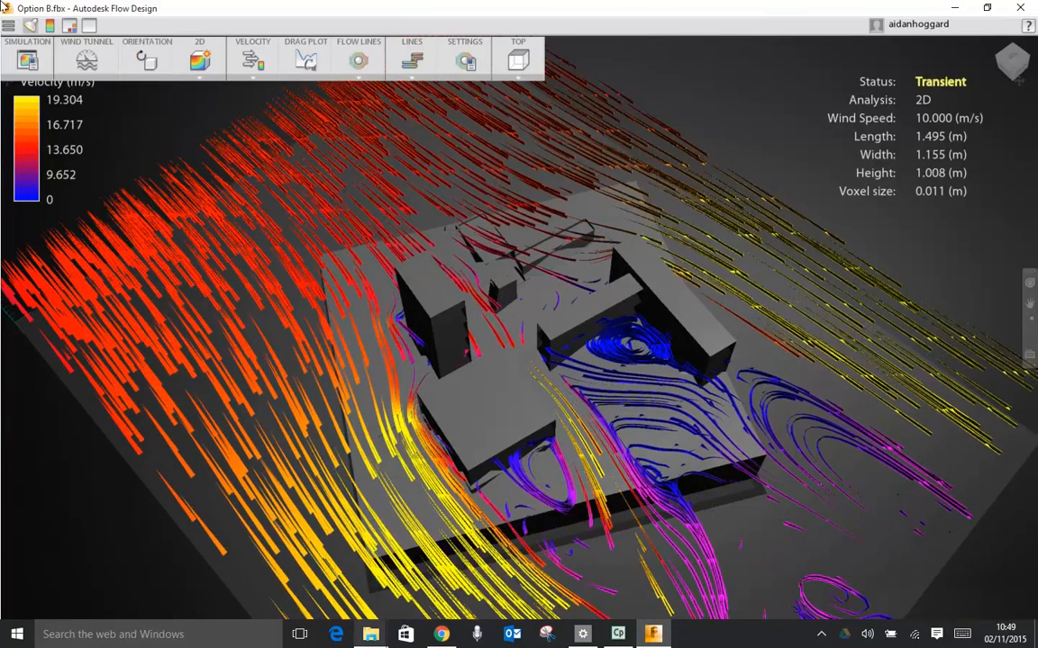
Switch to File Explorer's Desktop folder, try to open the saved flow image 2, and show the files as extra large icons
{"action": "left_click", "coordinate": [371, 634]}
{"action": "left_click", "coordinate": [369, 568]}
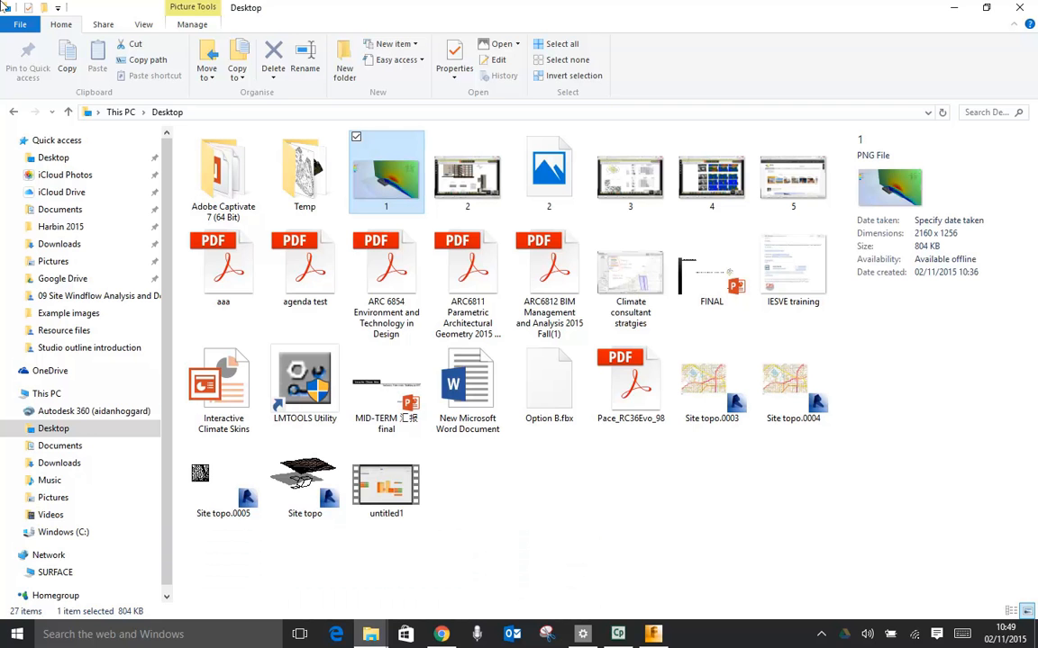
{"action": "left_click", "coordinate": [1019, 7]}
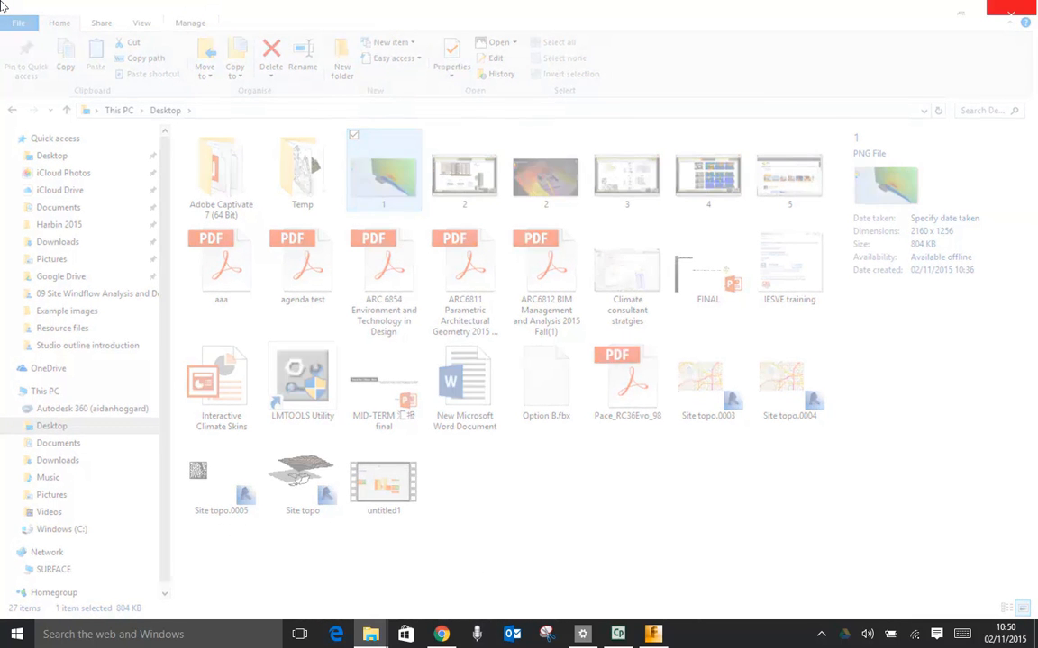
{"action": "key", "text": "Right"}
{"action": "key", "text": "Right"}
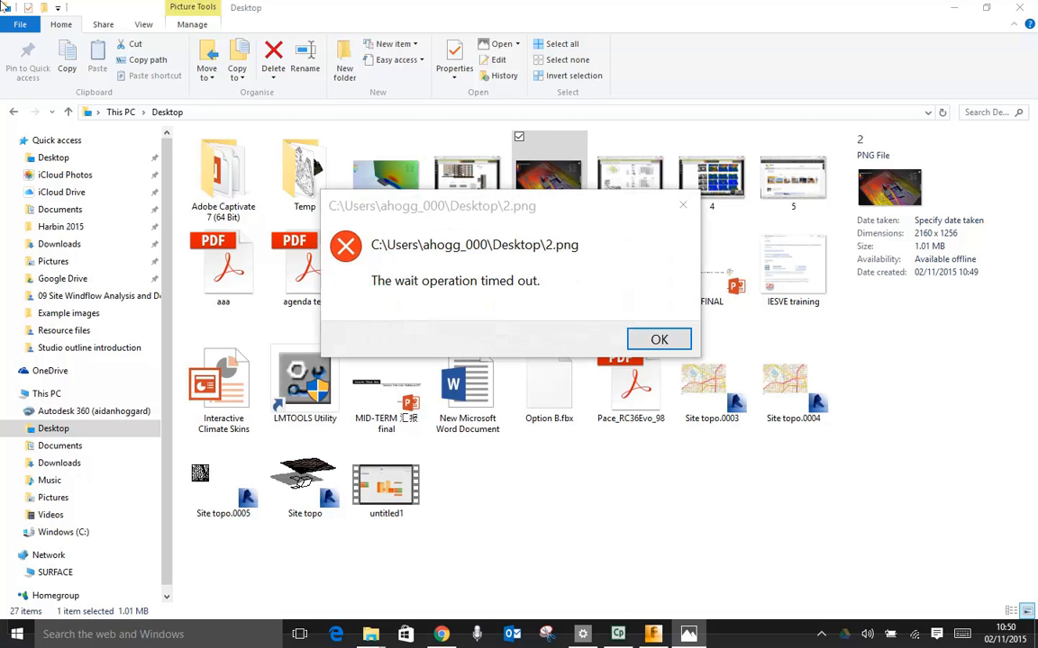
{"action": "key", "text": "Return"}
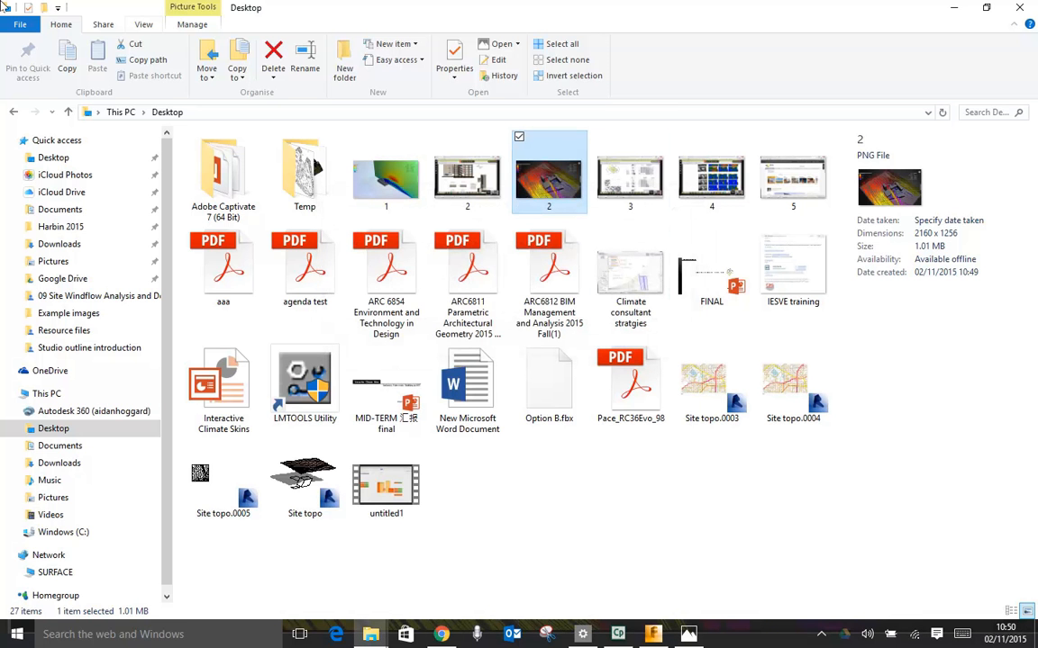
{"action": "left_click", "coordinate": [143, 25]}
{"action": "left_click", "coordinate": [171, 45]}
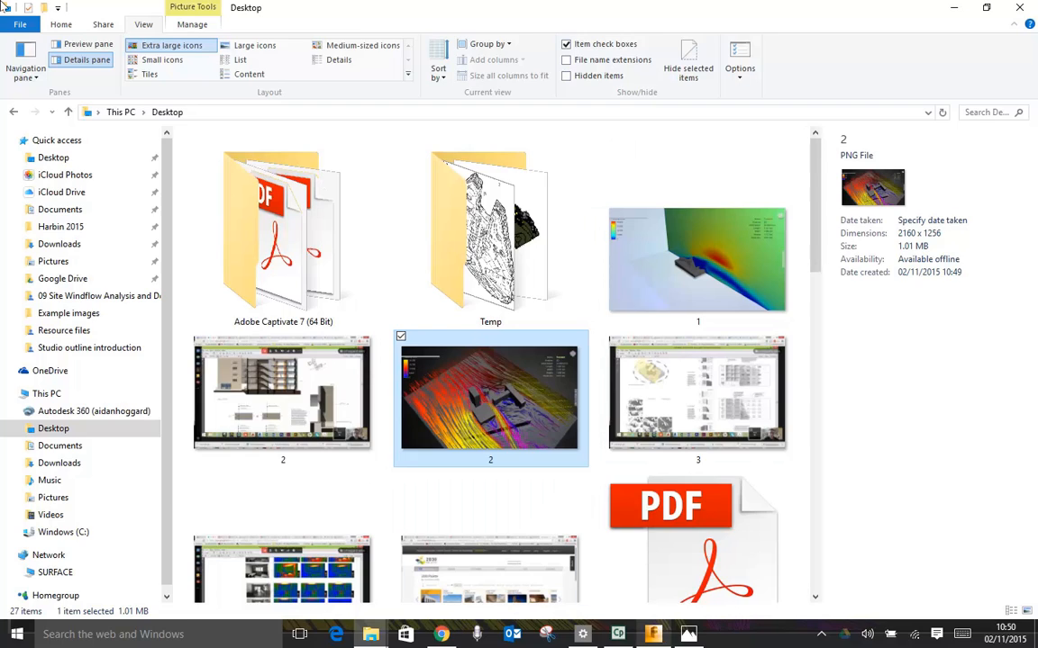
Switch back to Autodesk Flow Design and change the 2D flow analysis from the top to the side direction
{"action": "key", "text": "alt+Tab"}
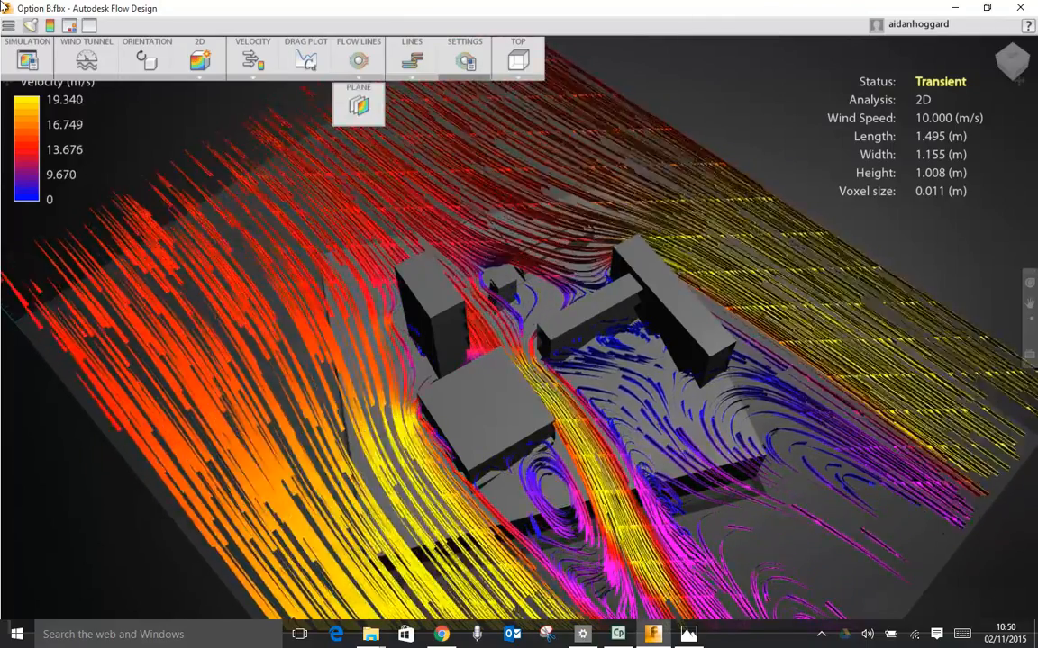
{"action": "left_click", "coordinate": [464, 60]}
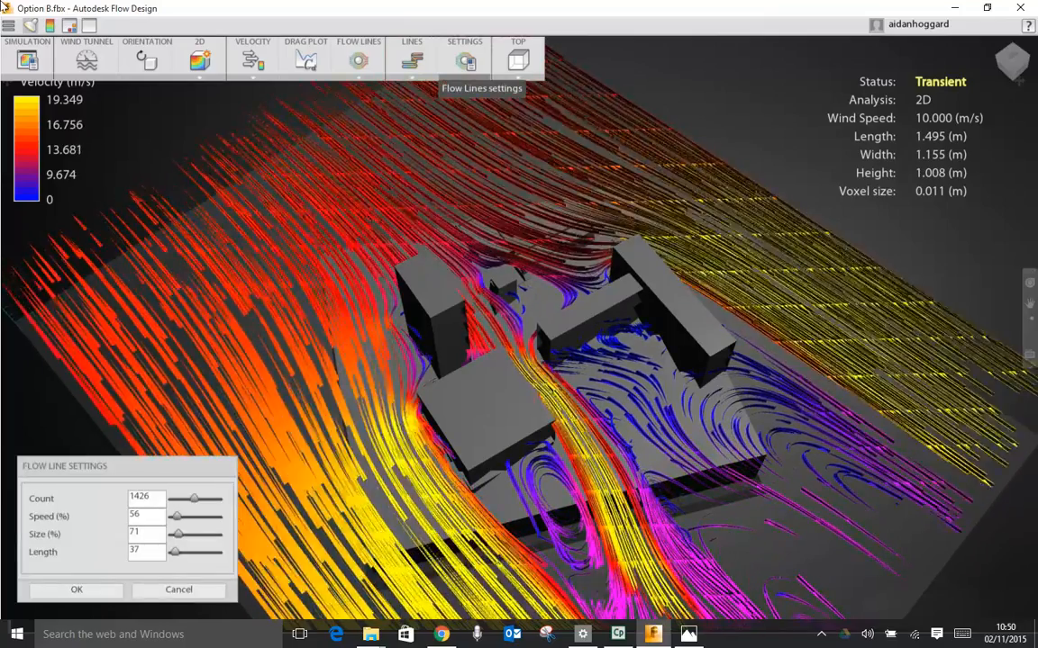
{"action": "left_click", "coordinate": [527, 59]}
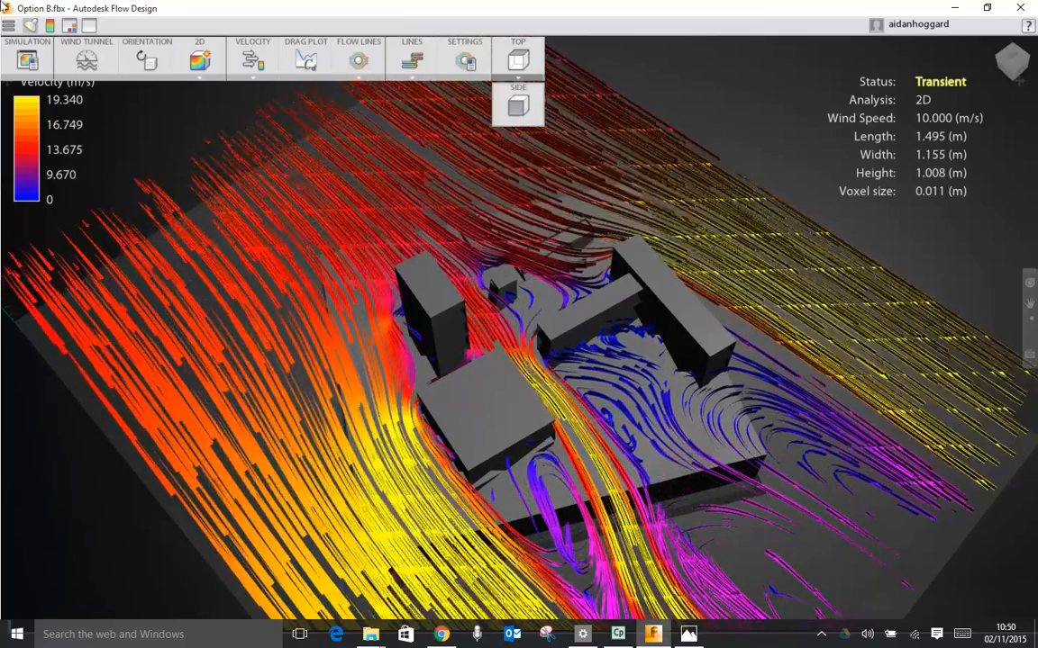
{"action": "left_click", "coordinate": [518, 105]}
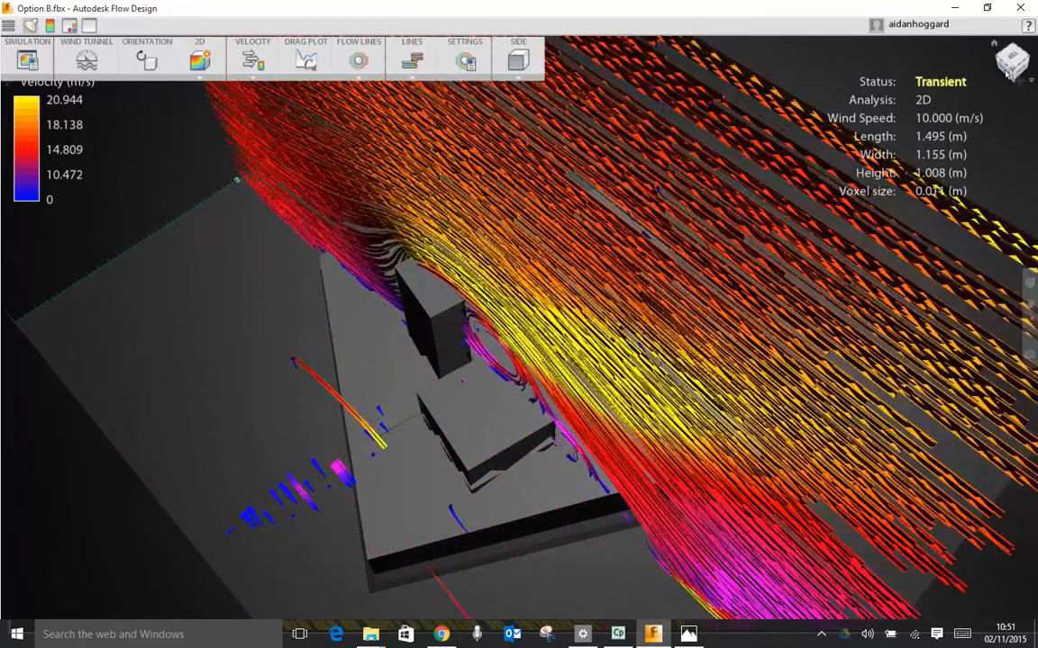
Examine the side flow lines around the buildings up close, first in elevation and from other angles around the model
{"action": "left_click", "coordinate": [1007, 72]}
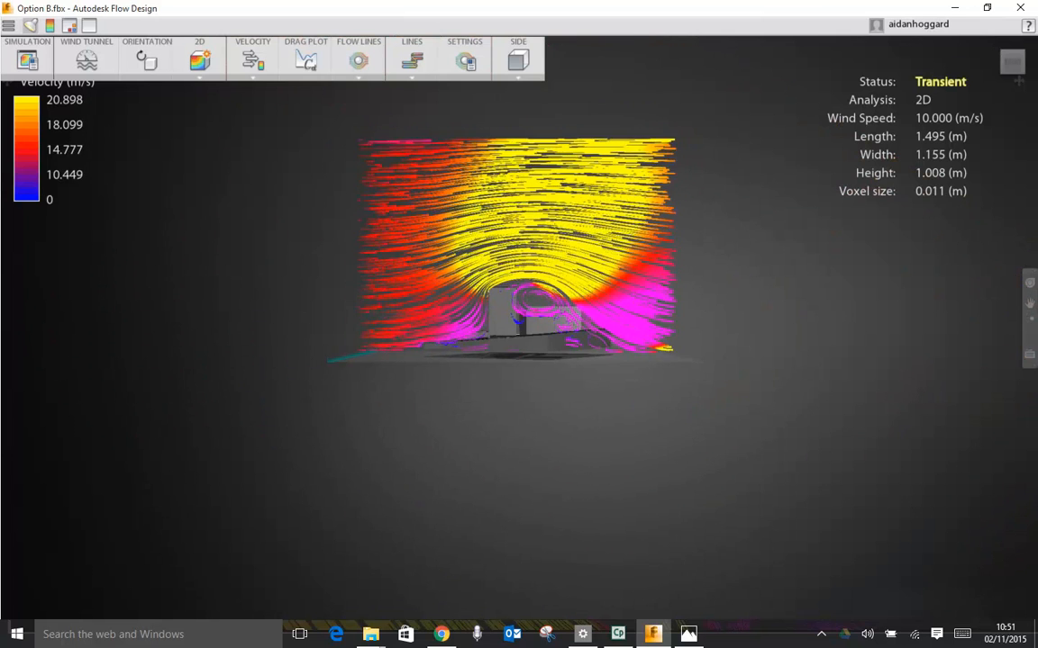
{"action": "scroll", "coordinate": [515, 316], "scroll_direction": "down", "scroll_amount": 1}
{"action": "scroll", "coordinate": [515, 316], "scroll_direction": "up", "scroll_amount": 1}
{"action": "scroll", "coordinate": [515, 315], "scroll_direction": "down", "scroll_amount": 1}
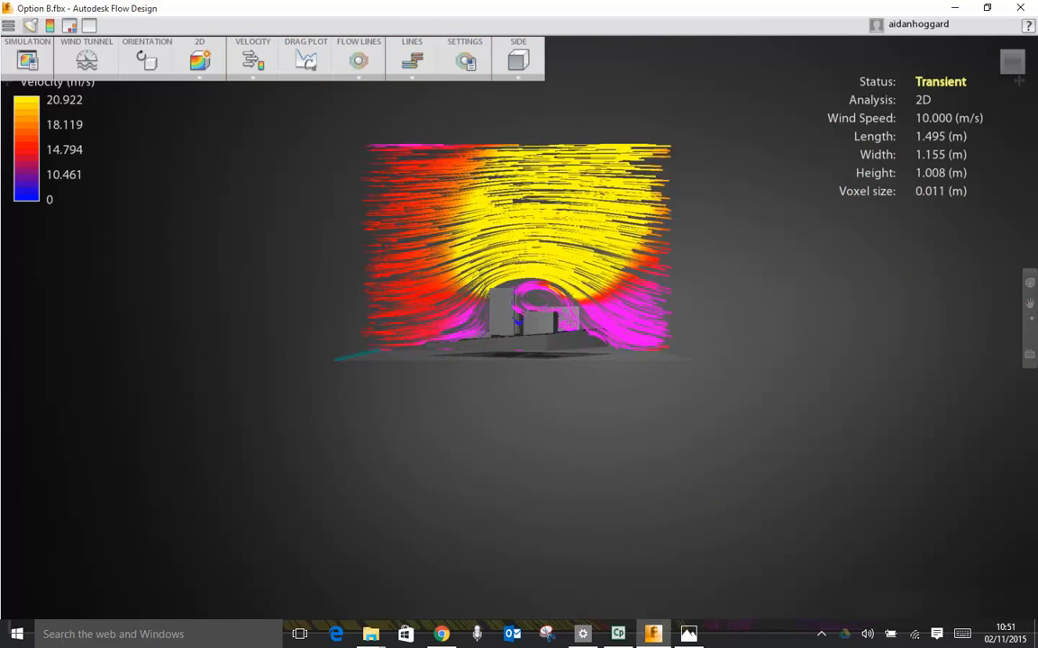
{"action": "scroll", "coordinate": [515, 315], "scroll_direction": "up", "scroll_amount": 3}
{"action": "scroll", "coordinate": [518, 320], "scroll_direction": "up", "scroll_amount": 4}
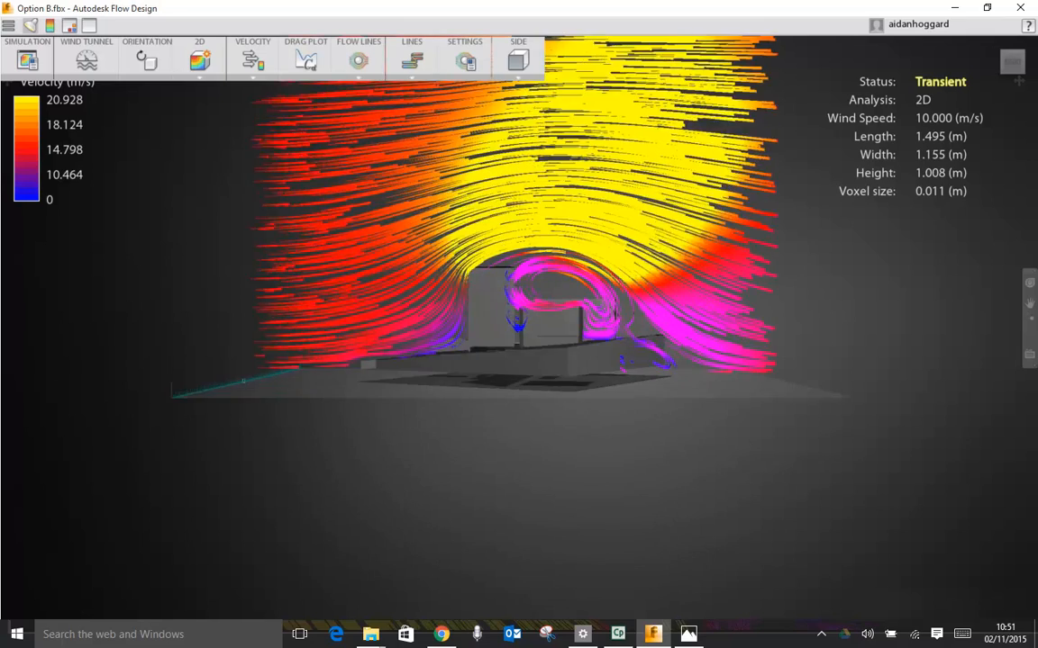
{"action": "scroll", "coordinate": [518, 320], "scroll_direction": "up", "scroll_amount": 5}
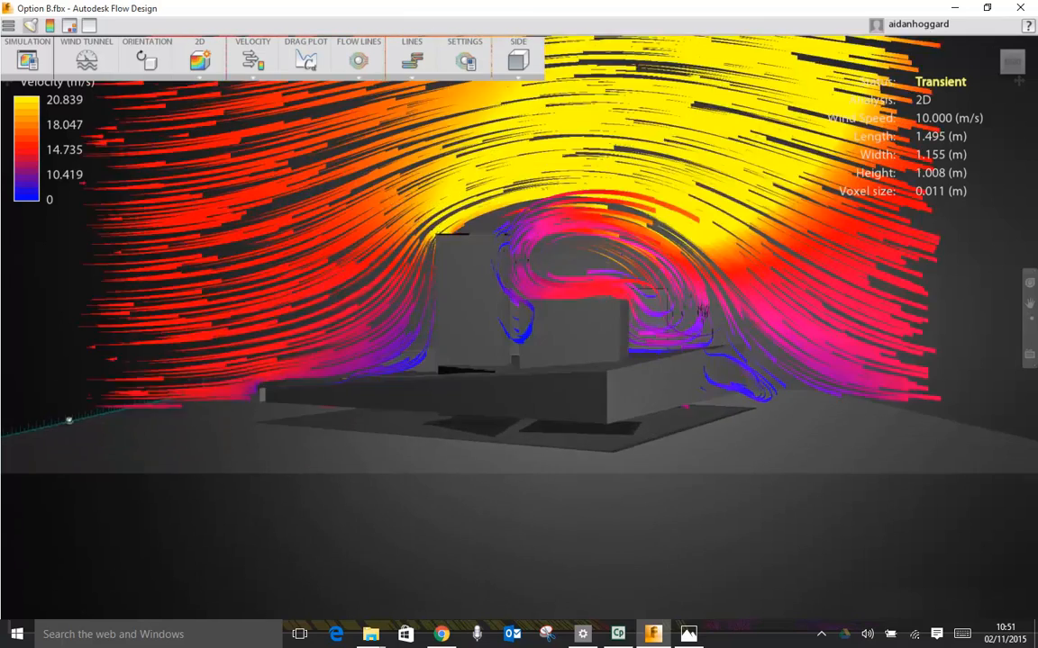
{"action": "scroll", "coordinate": [518, 320], "scroll_direction": "up", "scroll_amount": 3}
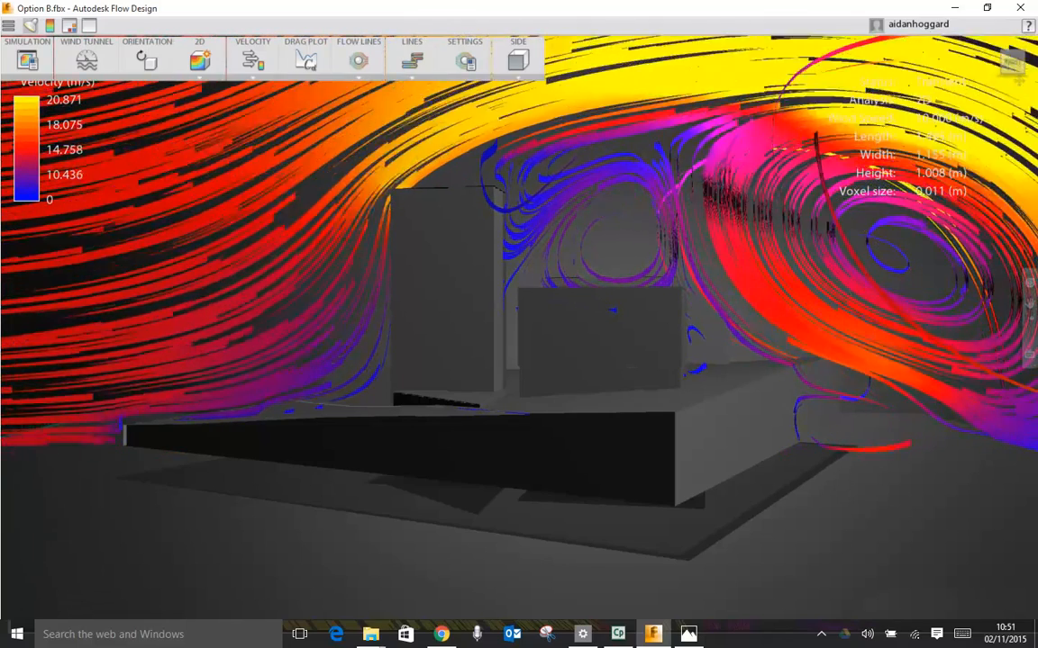
{"action": "left_click", "coordinate": [1029, 339]}
{"action": "mouse_move", "coordinate": [937, 336]}
{"action": "left_mouse_down"}
{"action": "mouse_move", "coordinate": [871, 334]}
{"action": "mouse_move", "coordinate": [732, 361]}
{"action": "mouse_move", "coordinate": [378, 352]}
{"action": "mouse_move", "coordinate": [455, 359]}
{"action": "mouse_move", "coordinate": [553, 393]}
{"action": "left_mouse_up"}
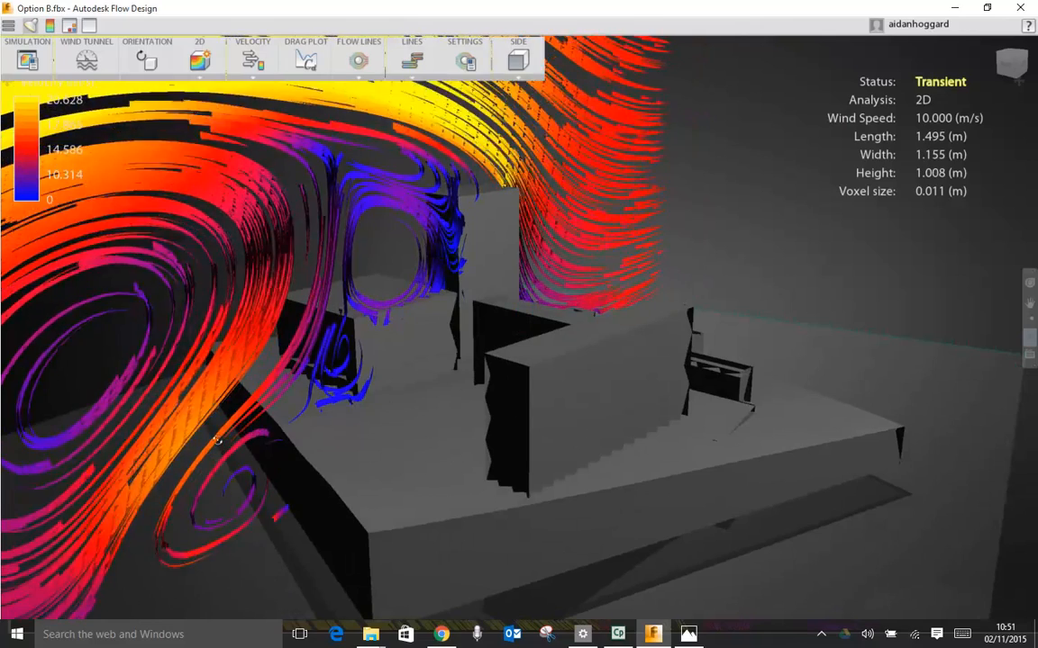
{"action": "left_click_drag", "start_coordinate": [982, 357], "coordinate": [916, 372]}
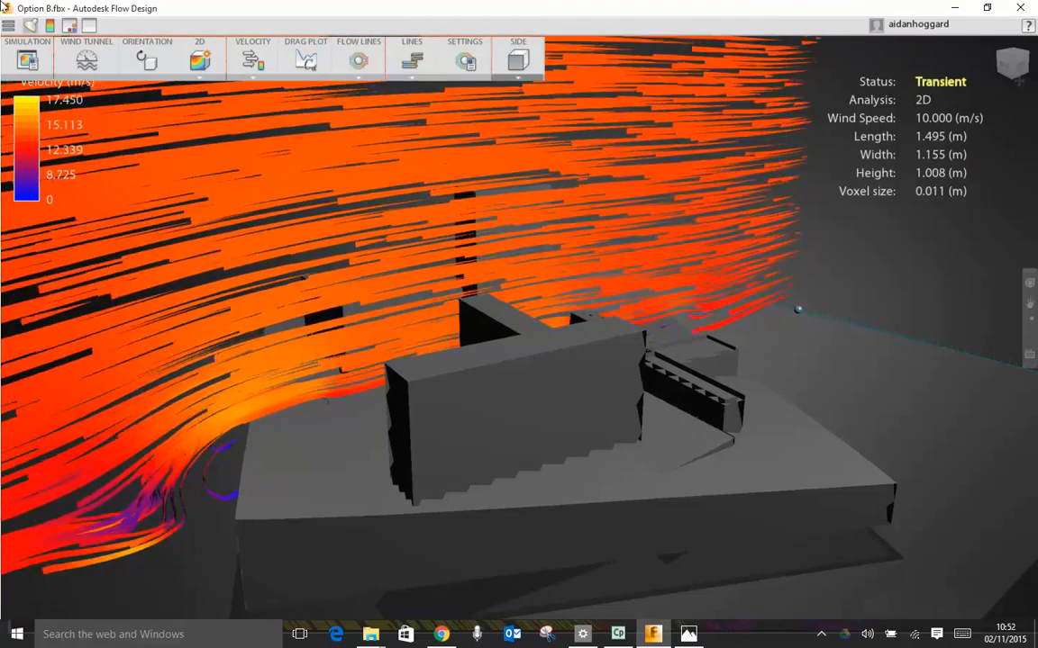
Switch the 2D flow analysis to the top direction, compare it with the side direction, and return to top
{"action": "left_click", "coordinate": [518, 76]}
{"action": "left_click", "coordinate": [518, 101]}
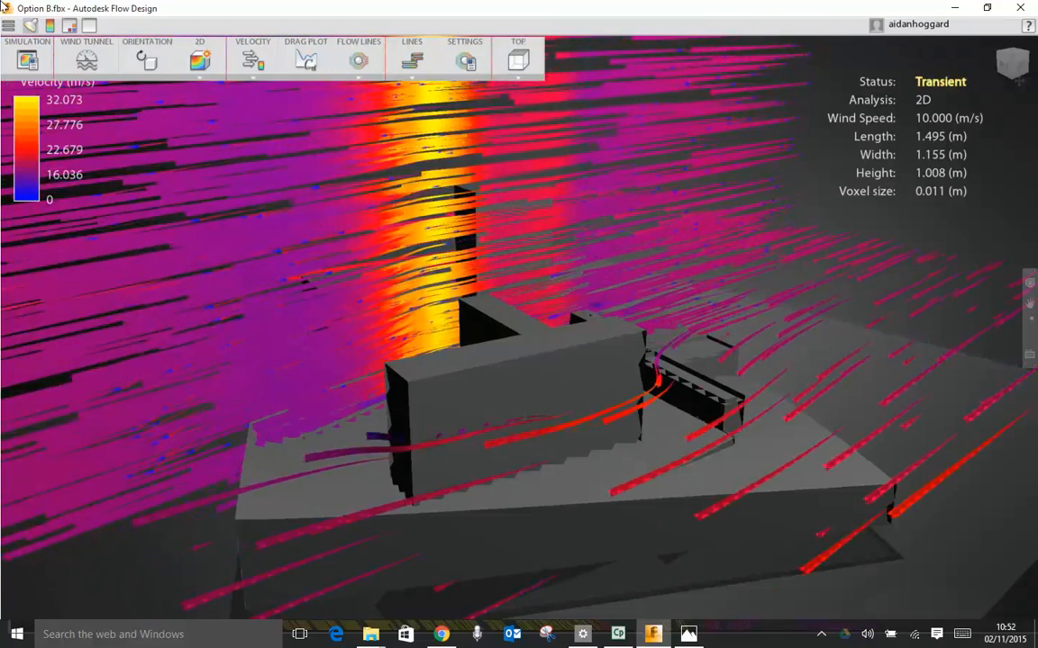
{"action": "left_click", "coordinate": [518, 75]}
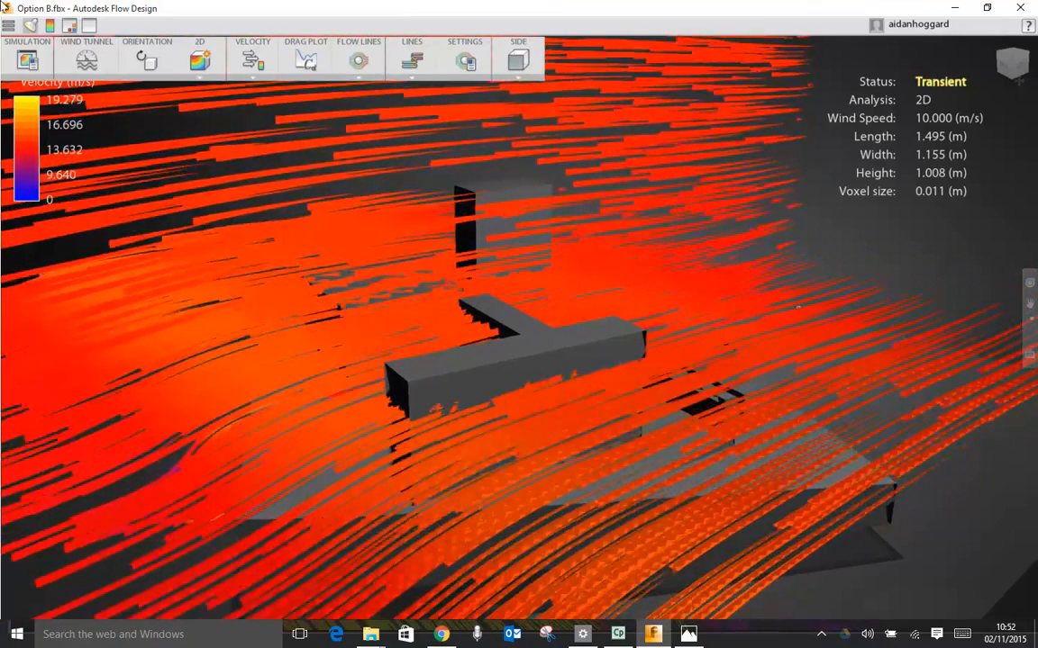
{"action": "left_click", "coordinate": [518, 76]}
{"action": "left_click", "coordinate": [518, 103]}
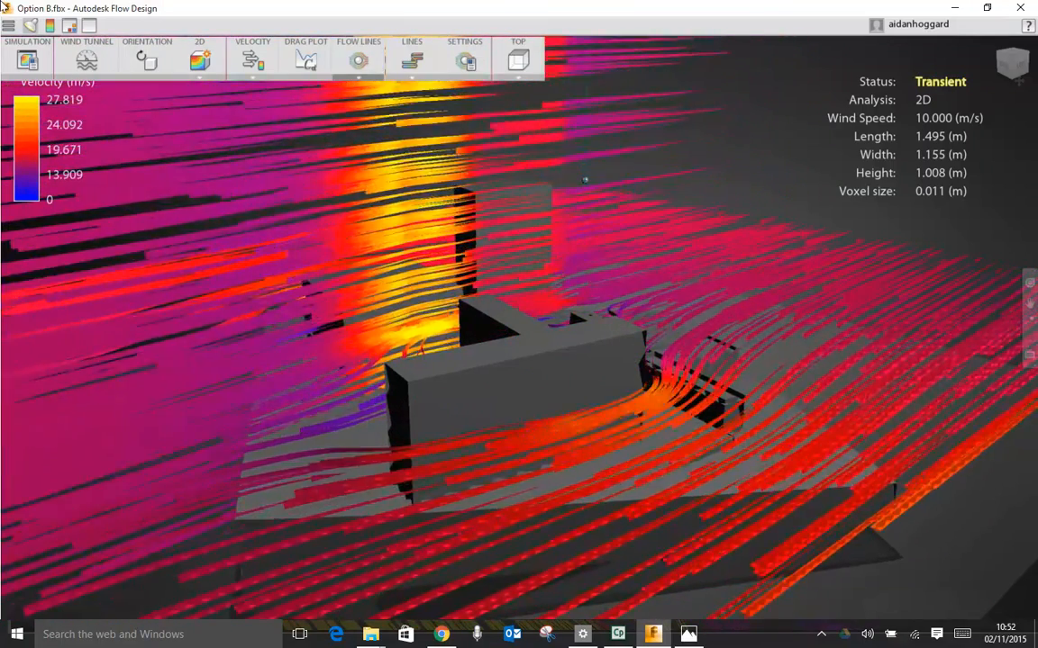
Change the 2D flow visualization from flow lines to a plane and examine the shaded velocity slice from higher above the buildings
{"action": "left_click", "coordinate": [358, 76]}
{"action": "left_click", "coordinate": [359, 104]}
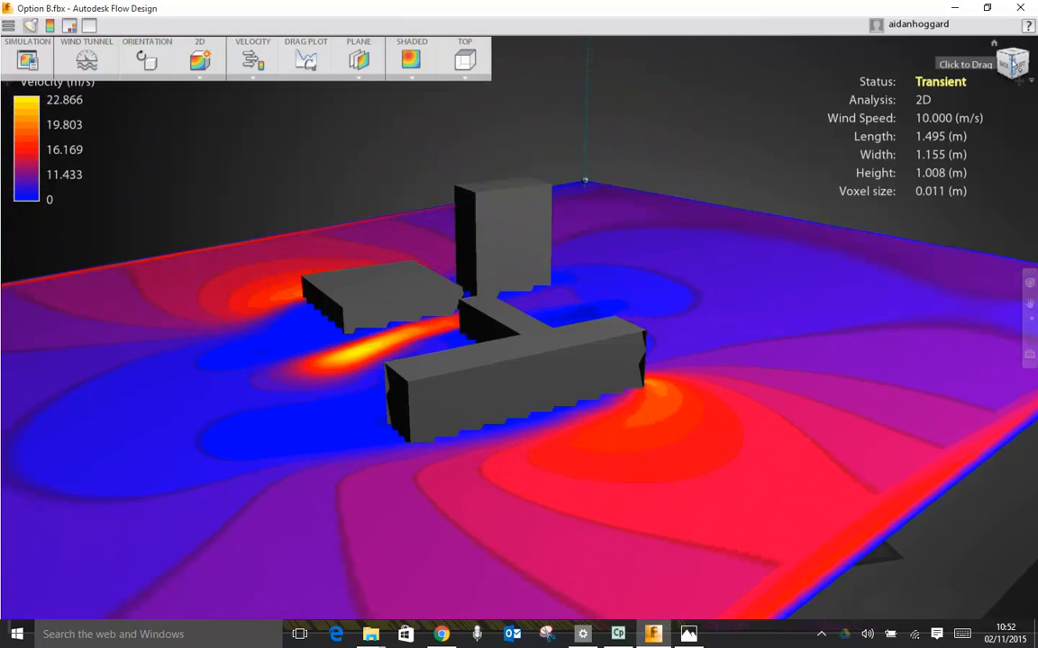
{"action": "left_click_drag", "start_coordinate": [1011, 61], "coordinate": [1013, 83]}
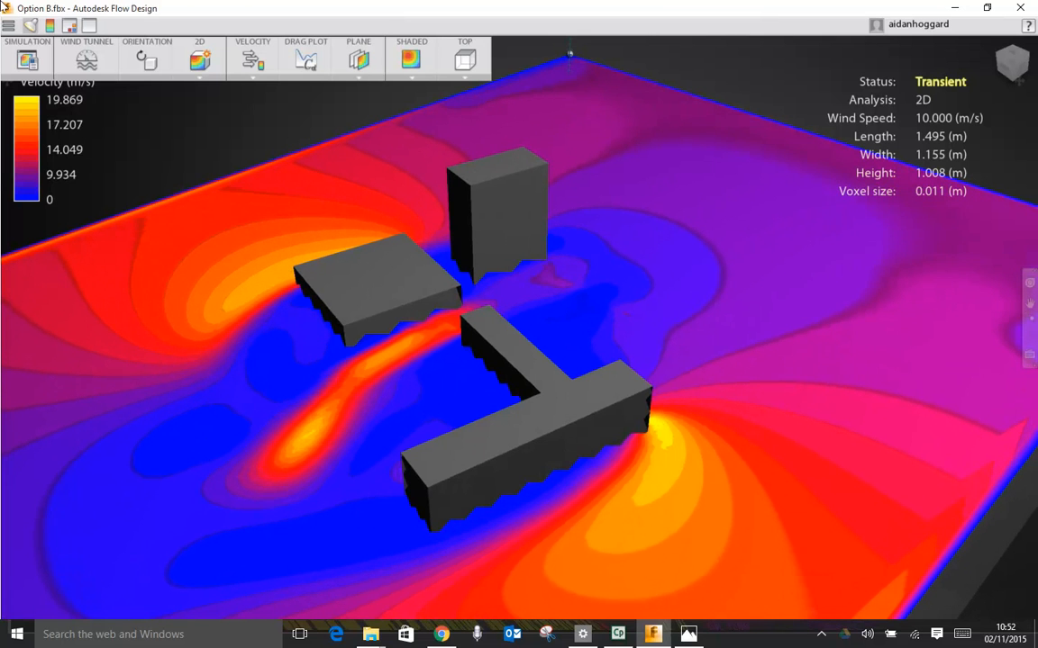
Switch the simulation from 2D to 3D mode and display the airflow as flow lines instead of a plane
{"action": "left_click", "coordinate": [199, 77]}
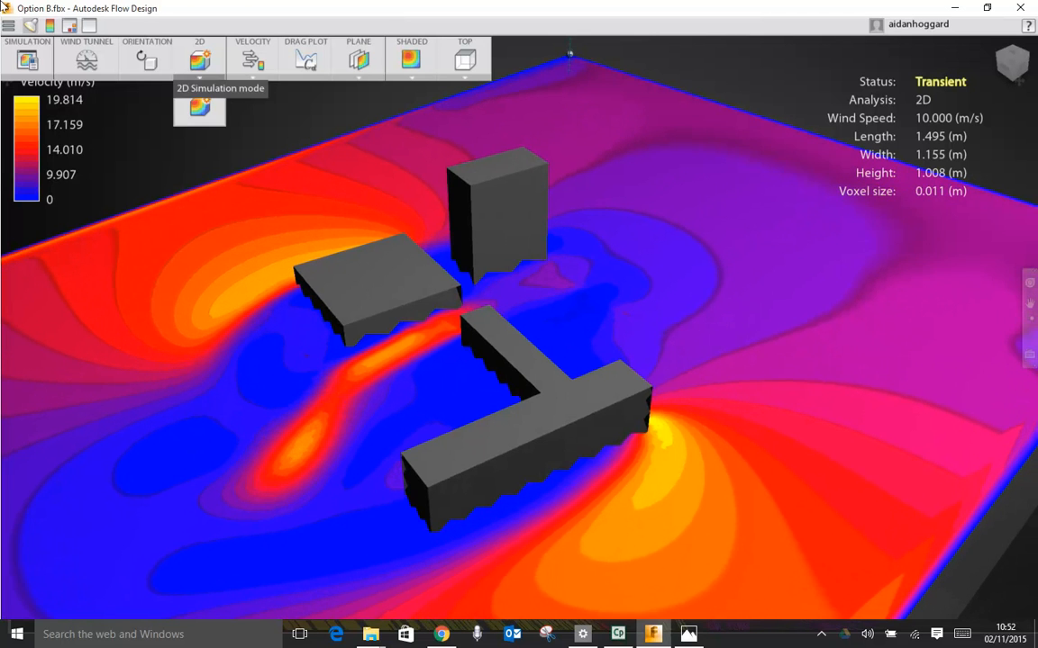
{"action": "left_click", "coordinate": [199, 105]}
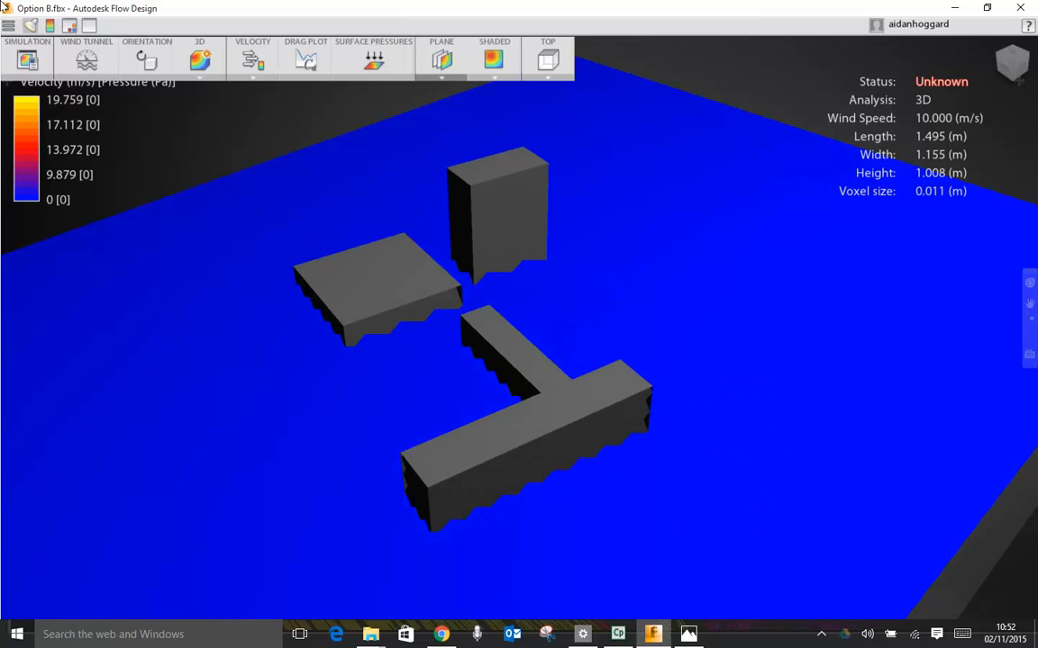
{"action": "left_click", "coordinate": [444, 63]}
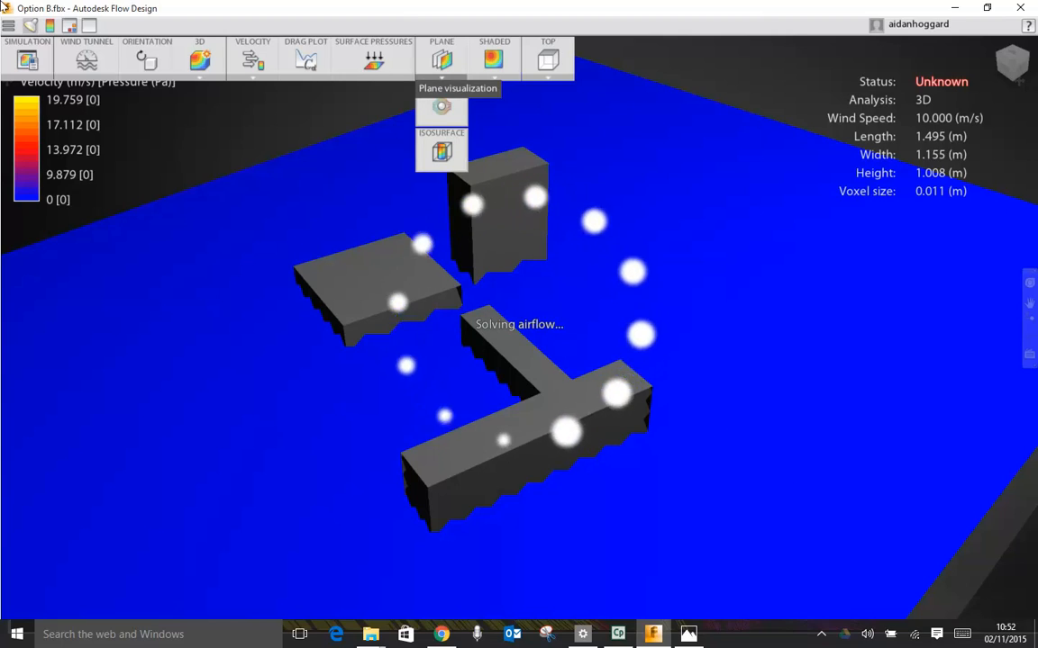
{"action": "left_click", "coordinate": [441, 106]}
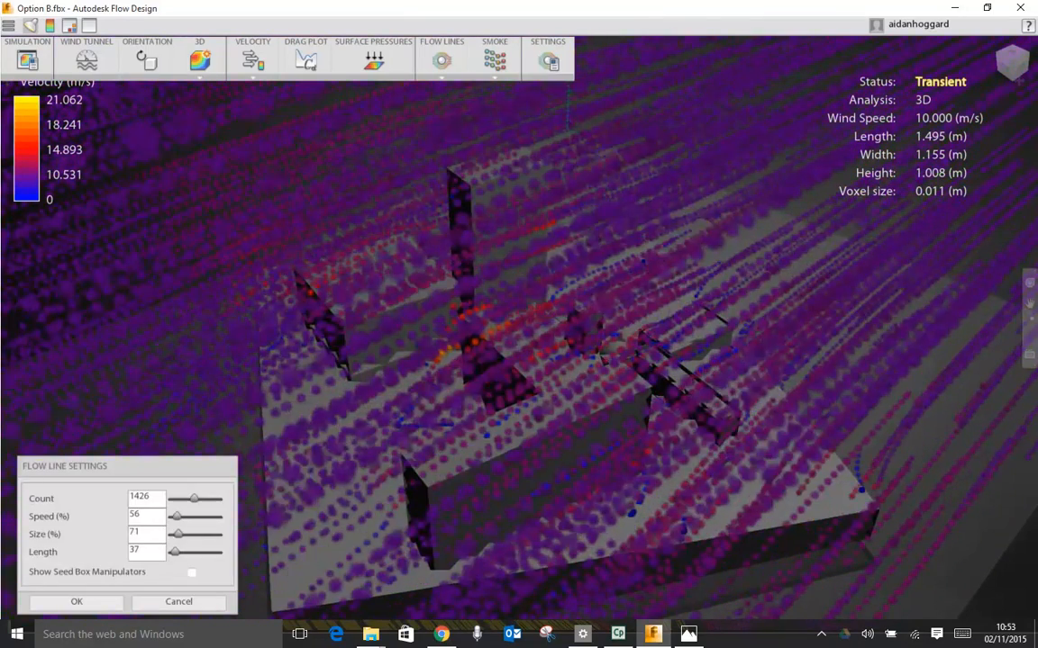
Set the smoke flow lines to 21% speed, 41% size and length 107, and change their display style to lines
{"action": "left_click_drag", "start_coordinate": [178, 534], "coordinate": [172, 517]}
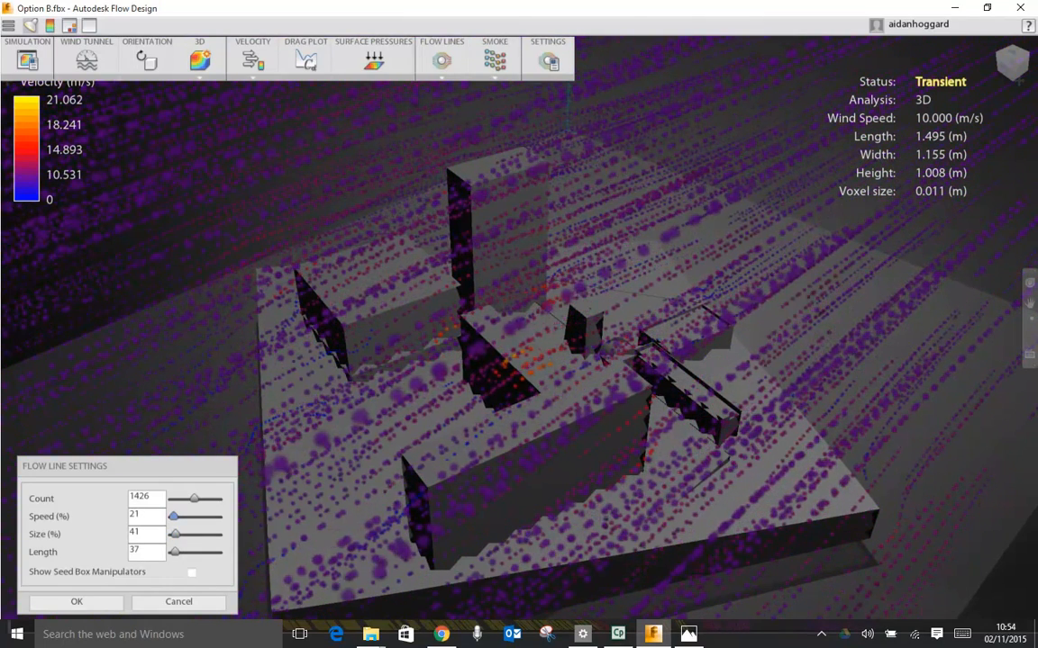
{"action": "left_click_drag", "start_coordinate": [175, 552], "coordinate": [181, 552]}
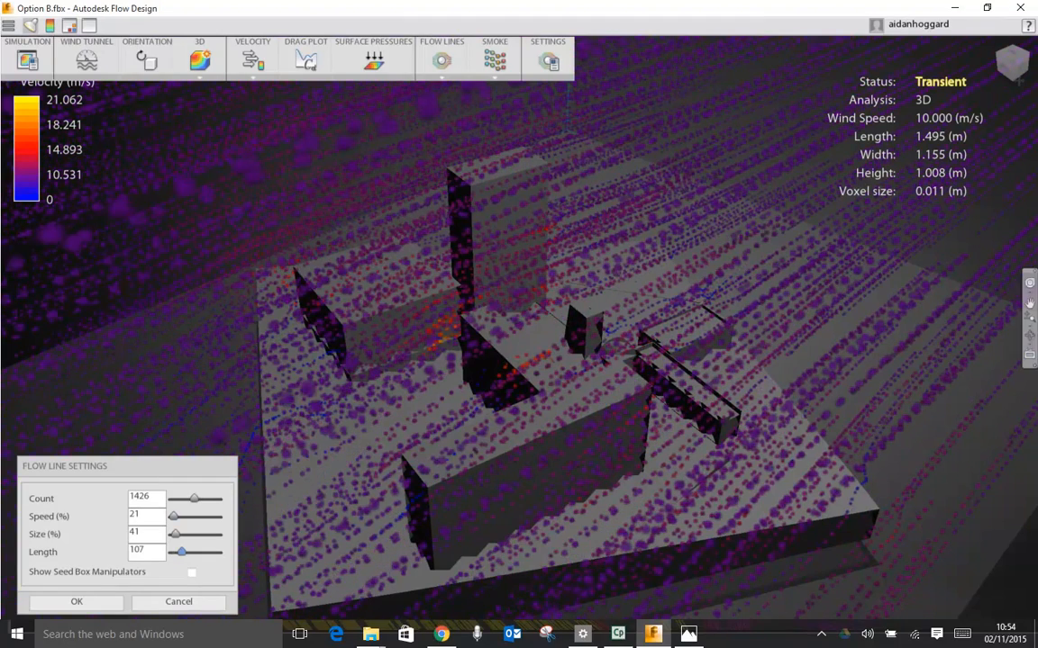
{"action": "left_click_drag", "start_coordinate": [907, 373], "coordinate": [612, 383]}
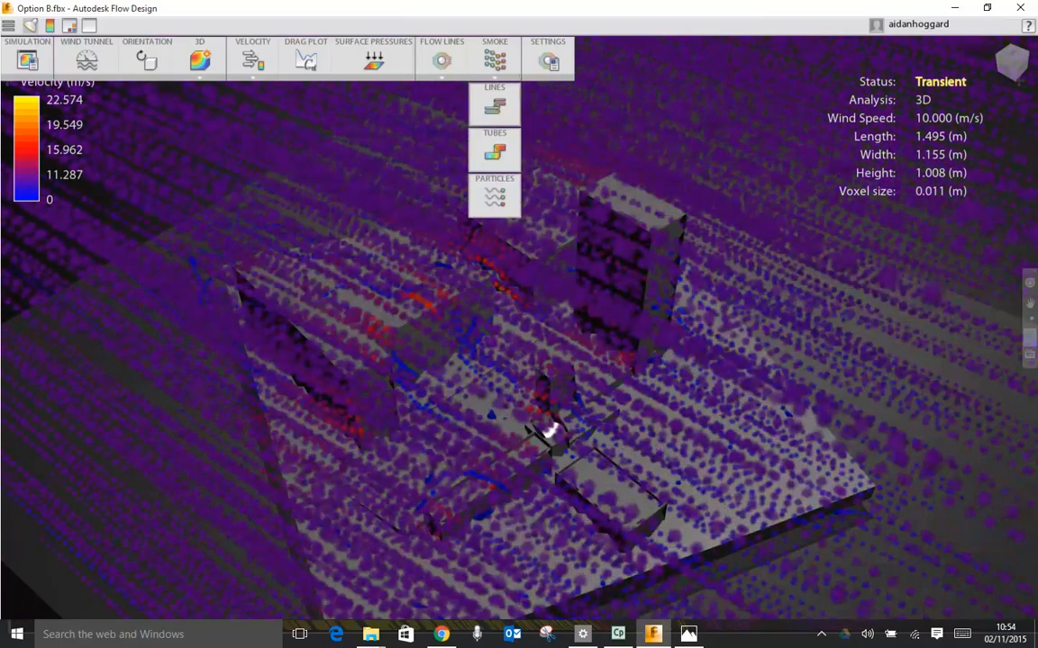
{"action": "left_click", "coordinate": [502, 112]}
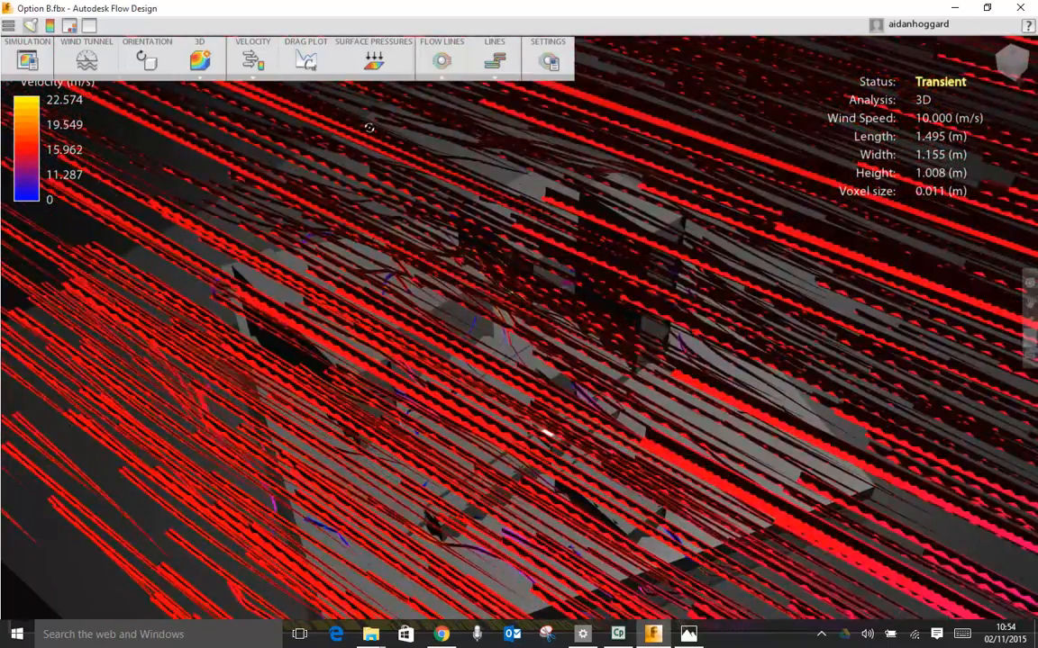
{"action": "left_click_drag", "start_coordinate": [370, 127], "coordinate": [456, 129]}
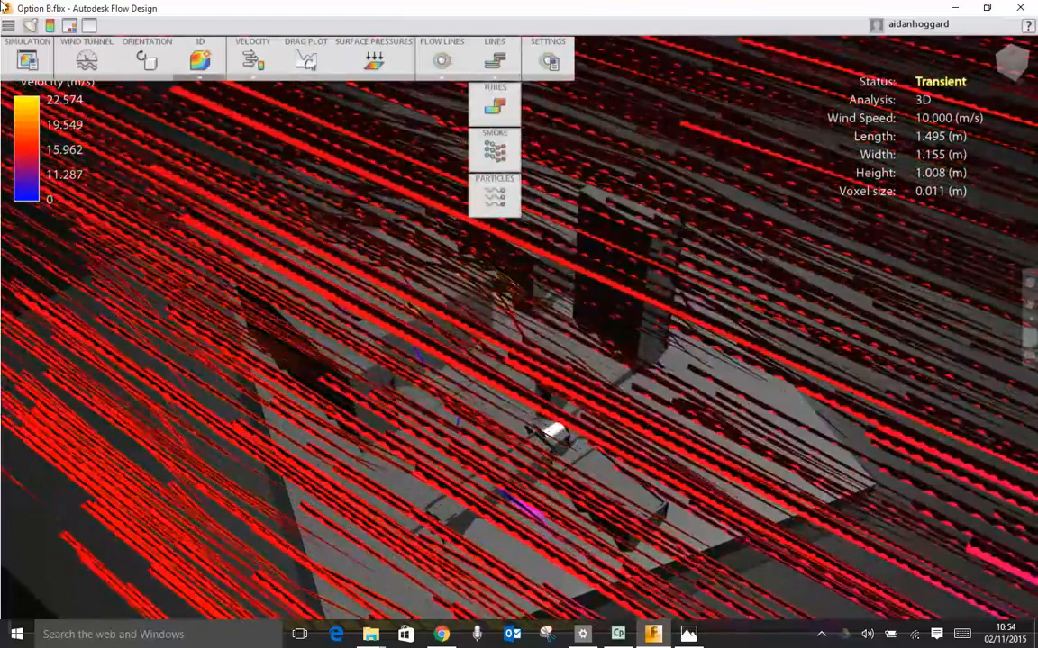
Return the simulation to 2D mode and change the visualization from flow lines back to the shaded plane
{"action": "left_click", "coordinate": [199, 106]}
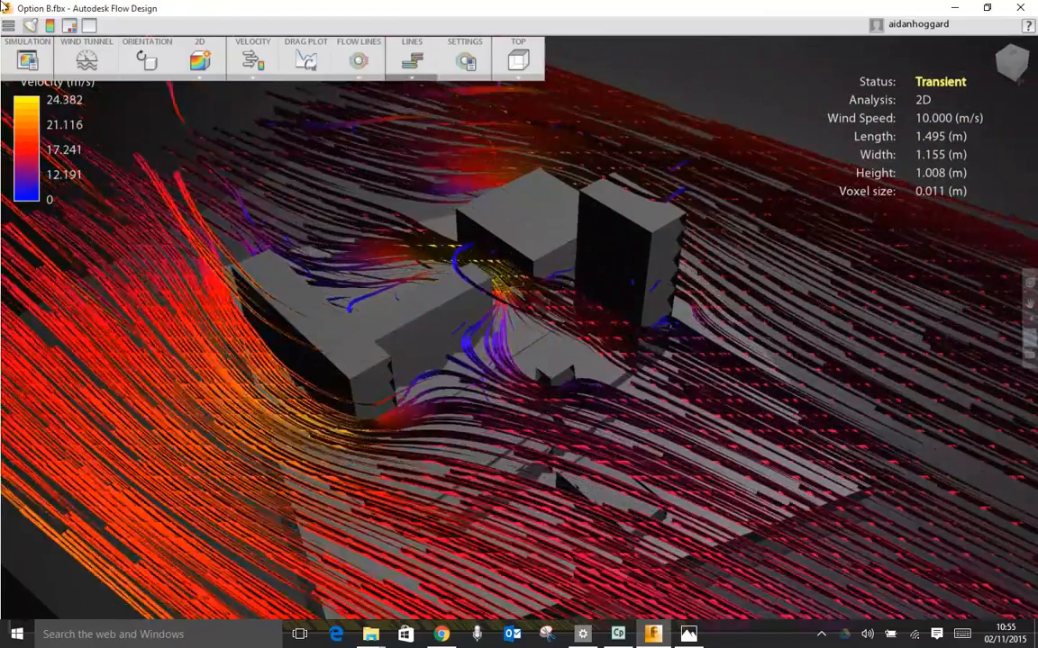
{"action": "left_click", "coordinate": [411, 78]}
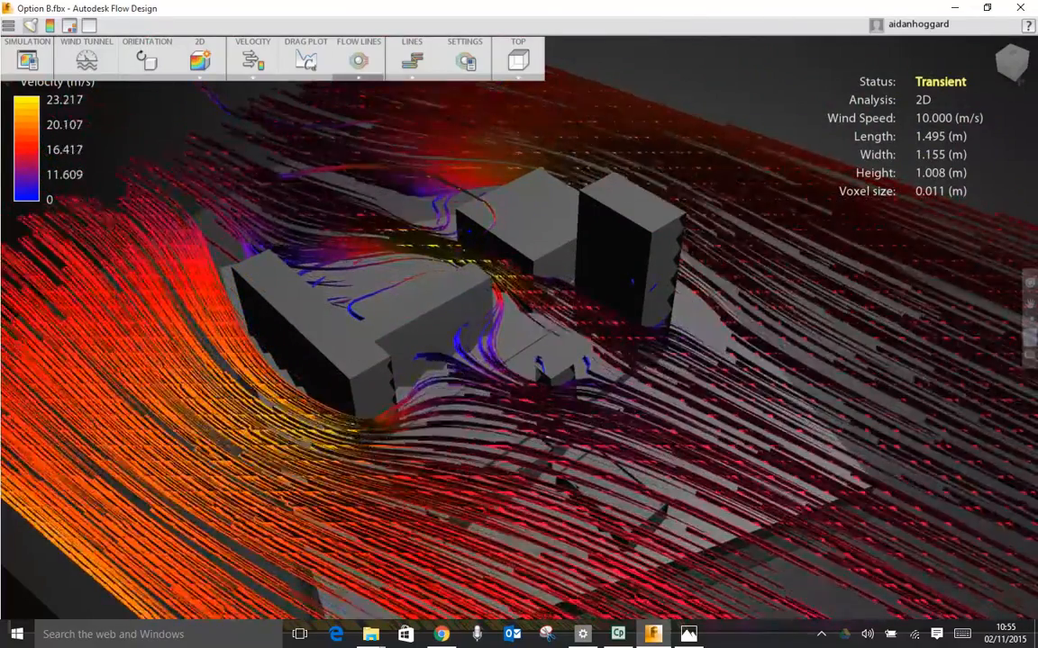
{"action": "mouse_move", "coordinate": [359, 64]}
{"action": "left_click", "coordinate": [359, 104]}
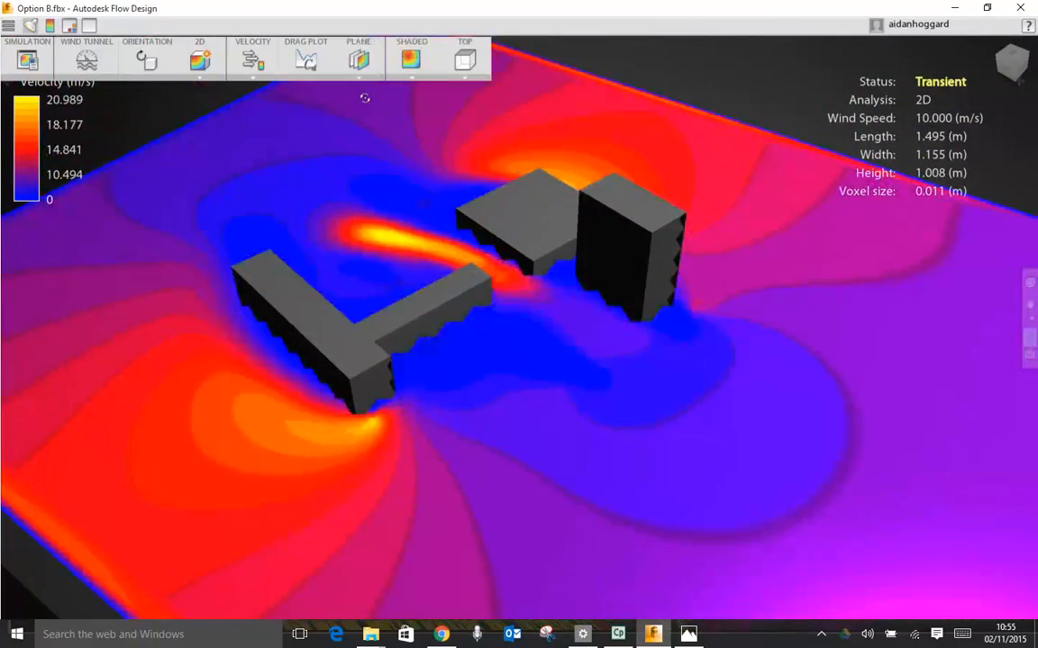